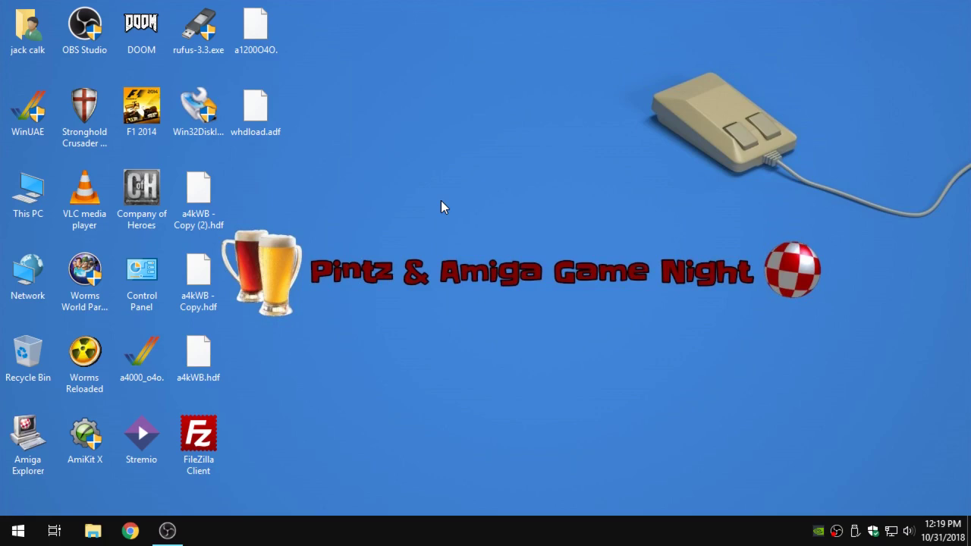
left_click_drag(289, 186, 785, 369)
left_click_drag(303, 213, 764, 340)
left_click_drag(306, 230, 401, 332)
- Launch WinUAE, load the a4k040 configuration and start the emulated Amiga
double_click(25, 116)
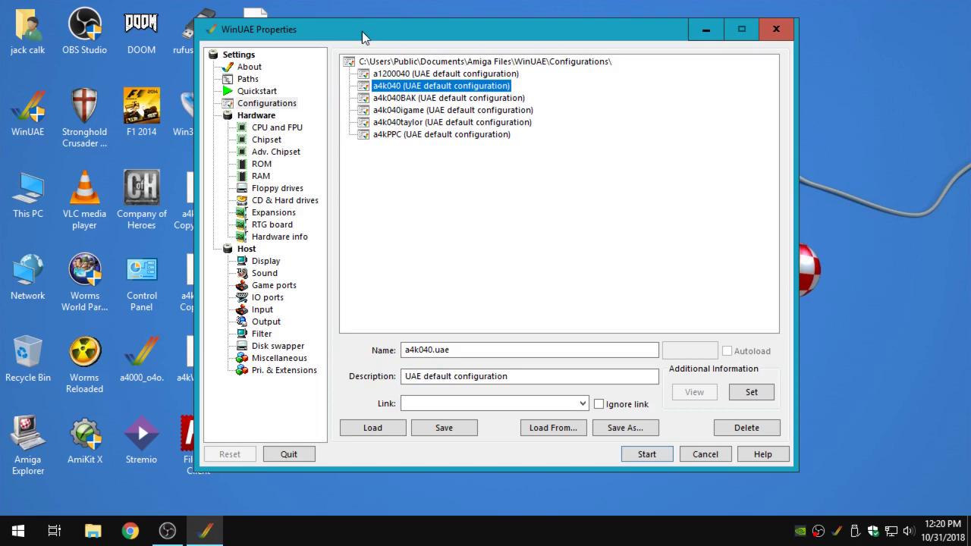
left_click_drag(366, 39, 401, 38)
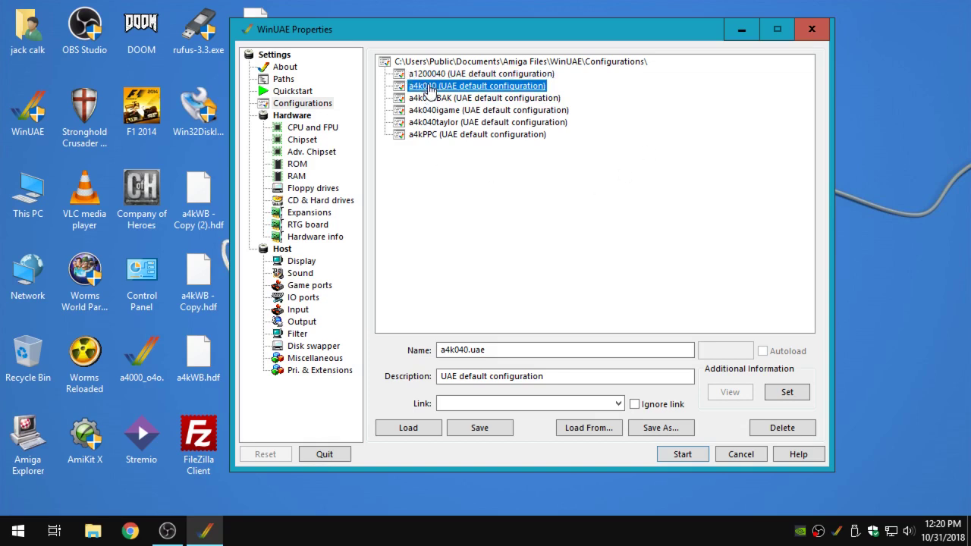
left_click(398, 434)
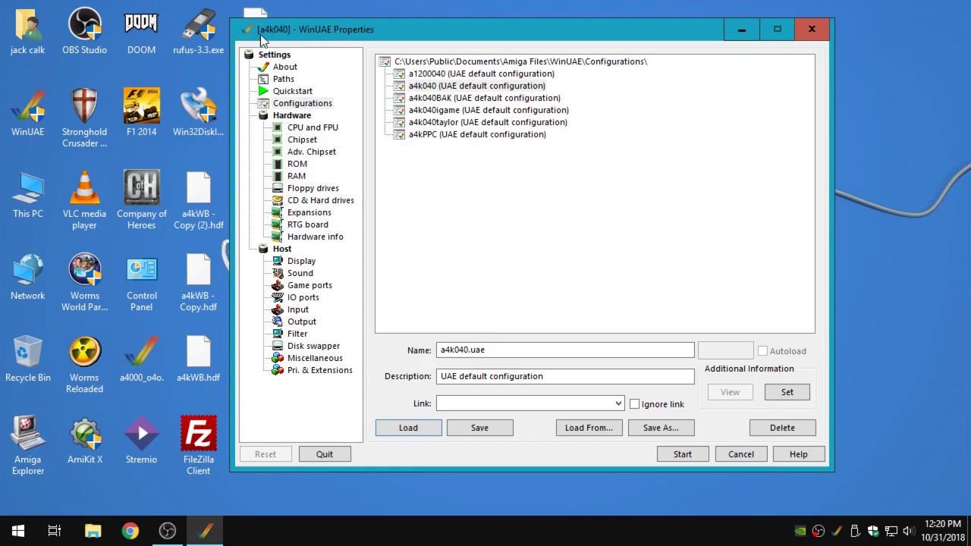
left_click(411, 88)
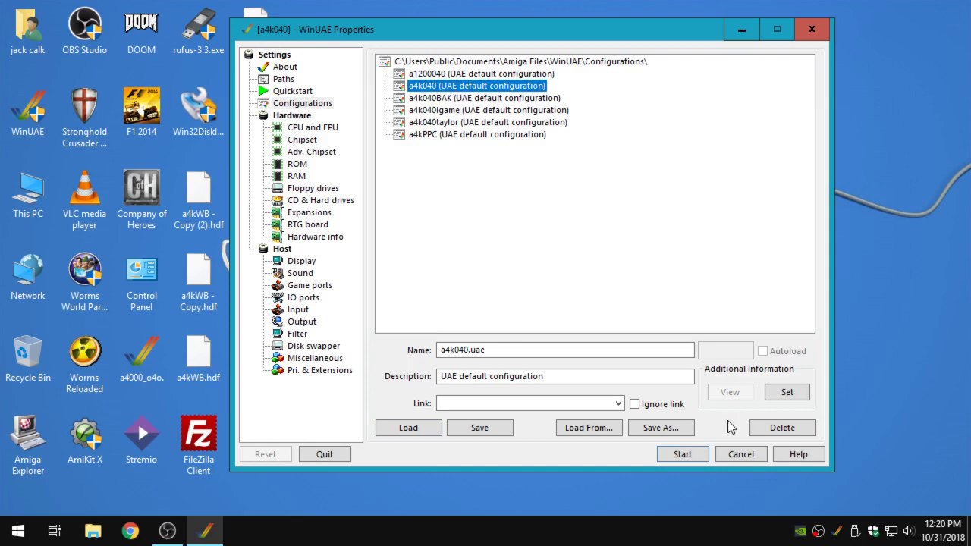
left_click(683, 454)
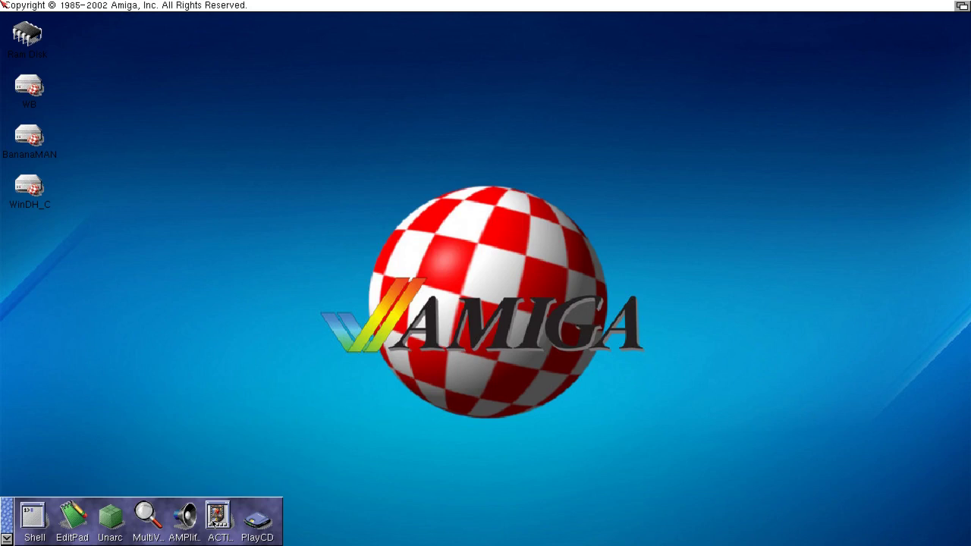
left_click(284, 274)
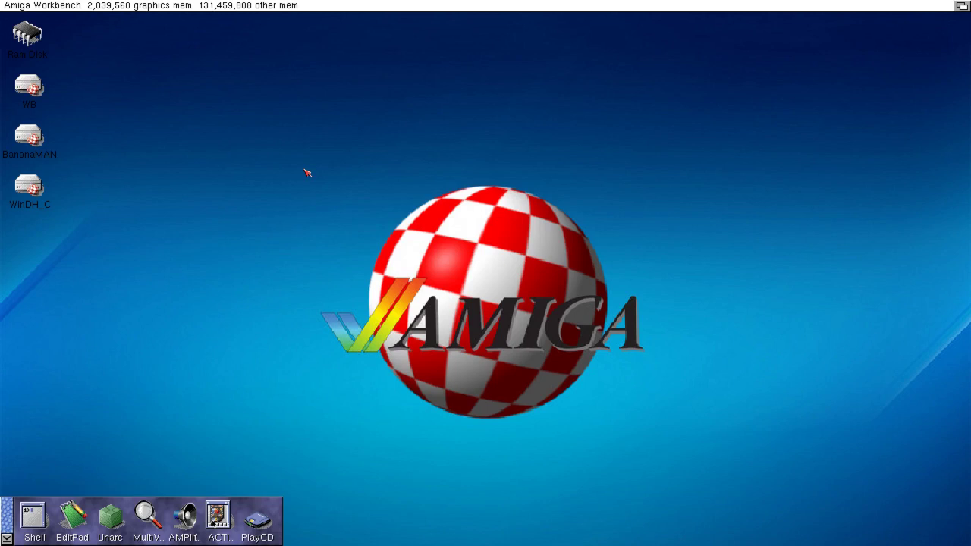
right_click(270, 144)
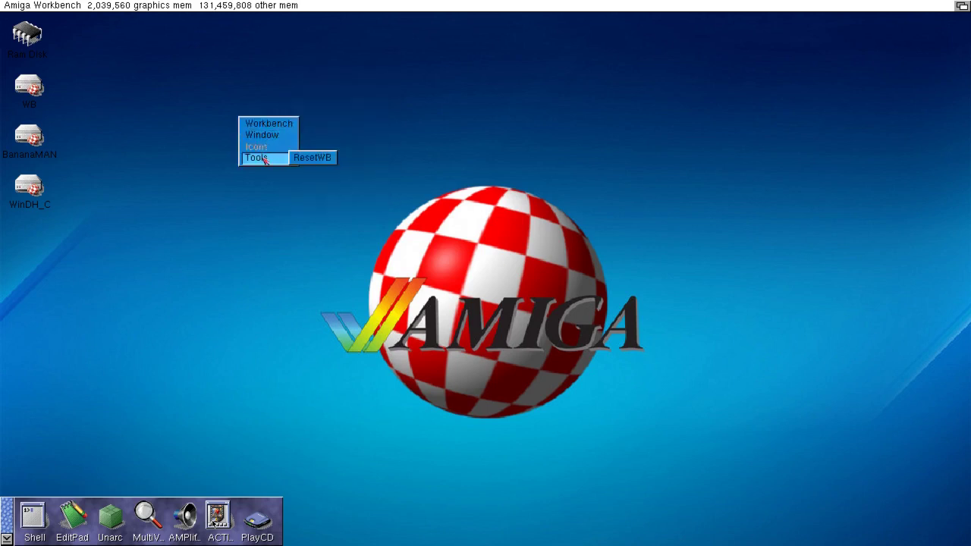
right_click(244, 198)
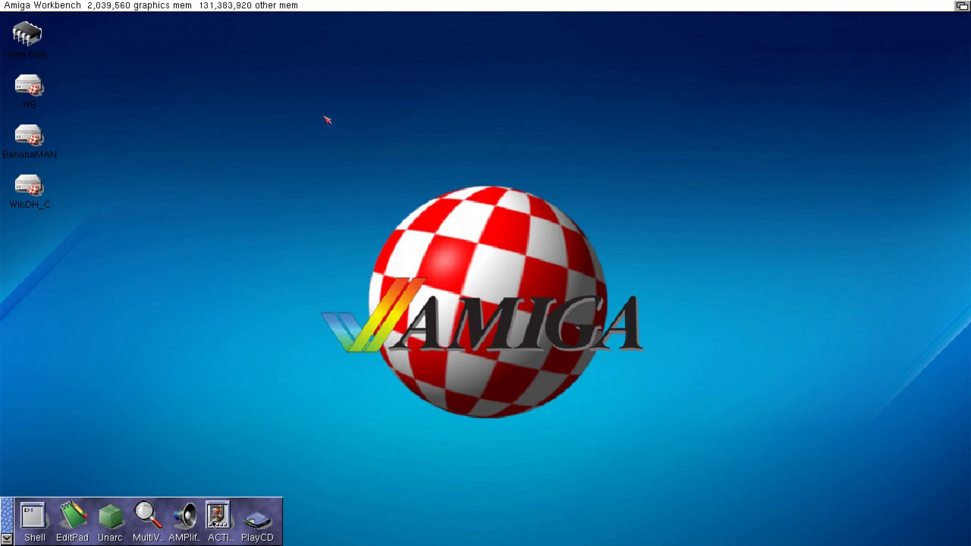
left_click_drag(324, 116, 655, 483)
- Open the BananaMAN drive, enlarge its window and bring the AMIGA DOWNLOADZ drawer into view
double_click(28, 138)
left_click_drag(104, 48, 326, 52)
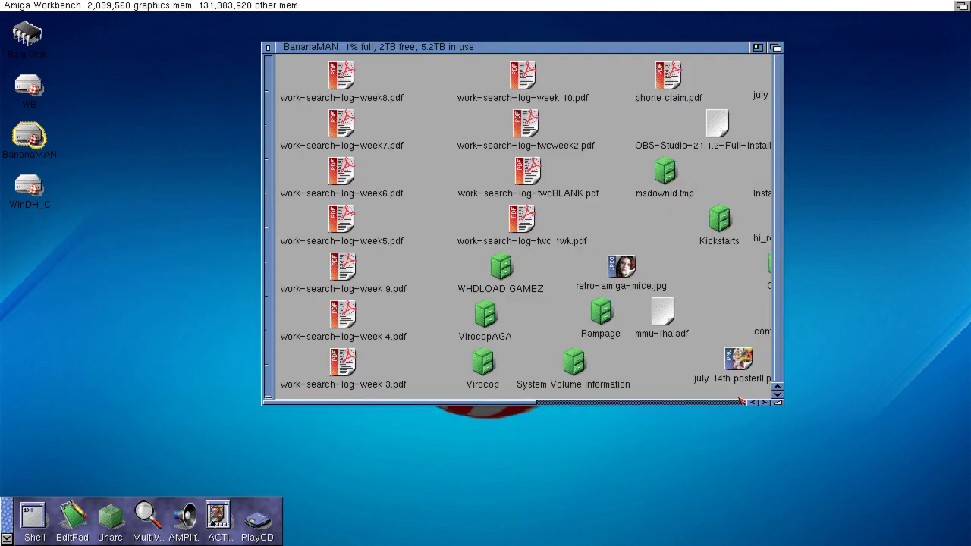
left_click_drag(768, 409, 894, 516)
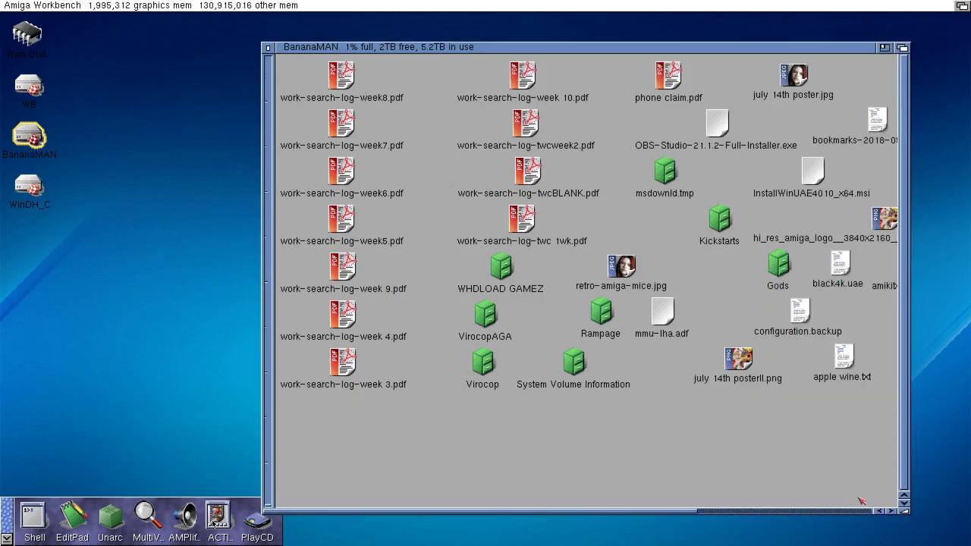
left_click(846, 515)
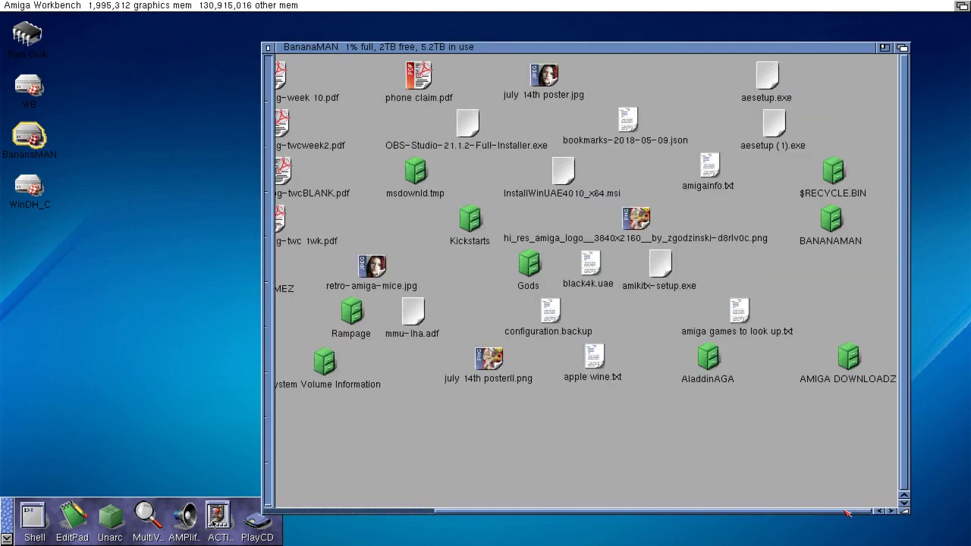
- Open the AMIGA DOWNLOADZ drawer and enlarge its window over the drive's contents
double_click(849, 360)
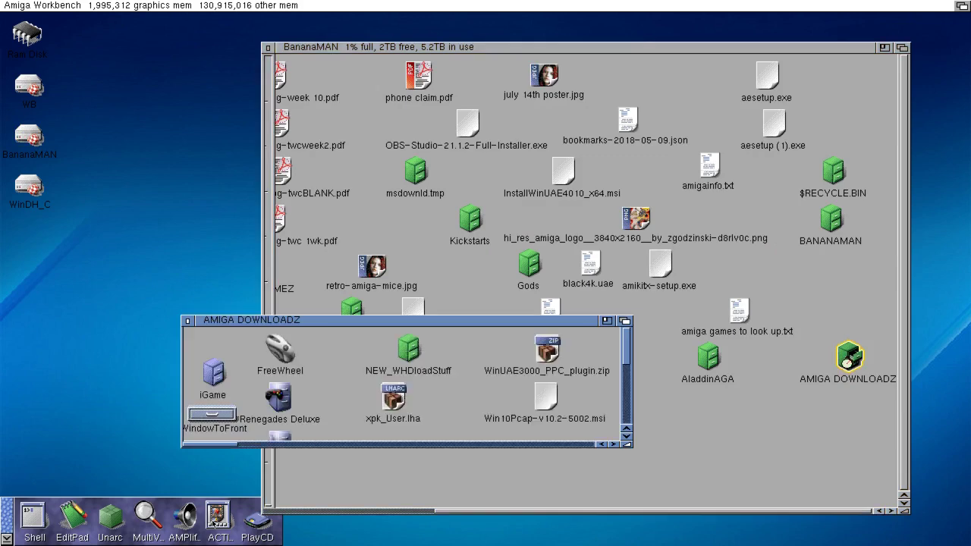
left_click_drag(461, 321, 459, 116)
left_click_drag(628, 238, 902, 411)
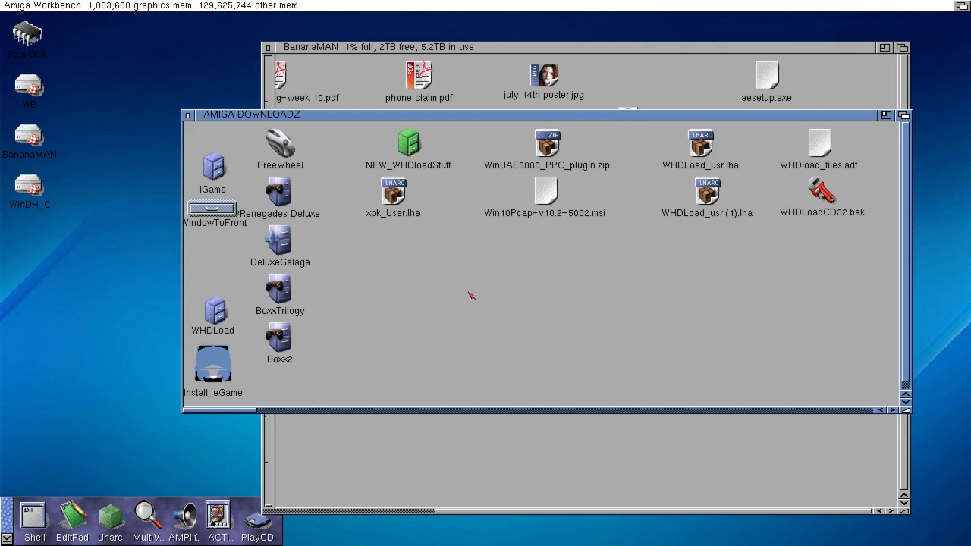
- Open the NEW_WHDloadStuff drawer in an enlarged window, close its parent drawer and show all files
double_click(411, 151)
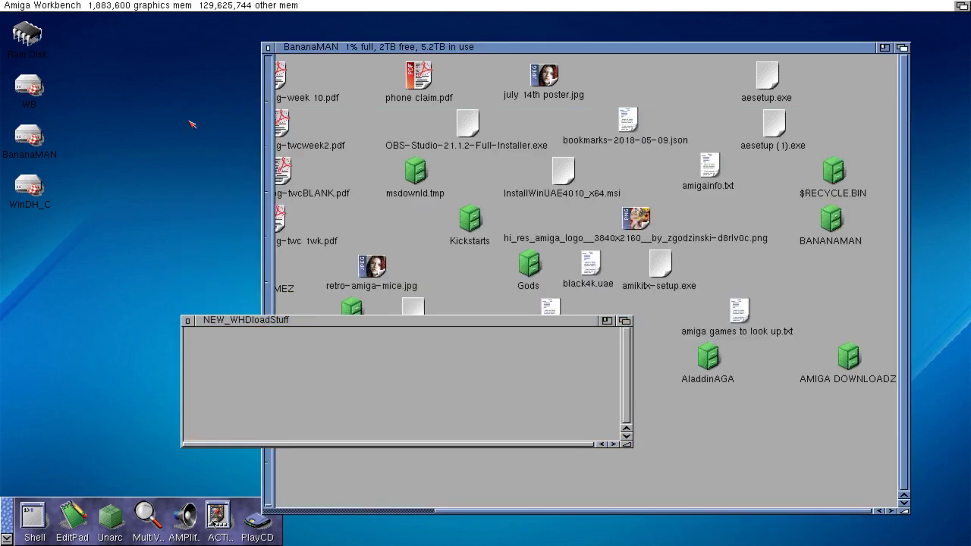
left_click(188, 115)
left_click_drag(301, 322, 358, 122)
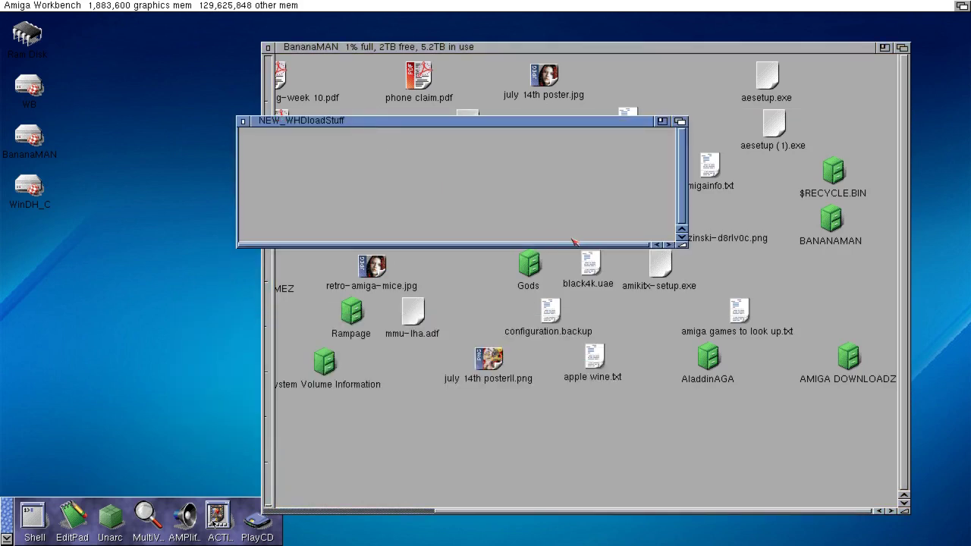
left_click_drag(679, 245, 840, 460)
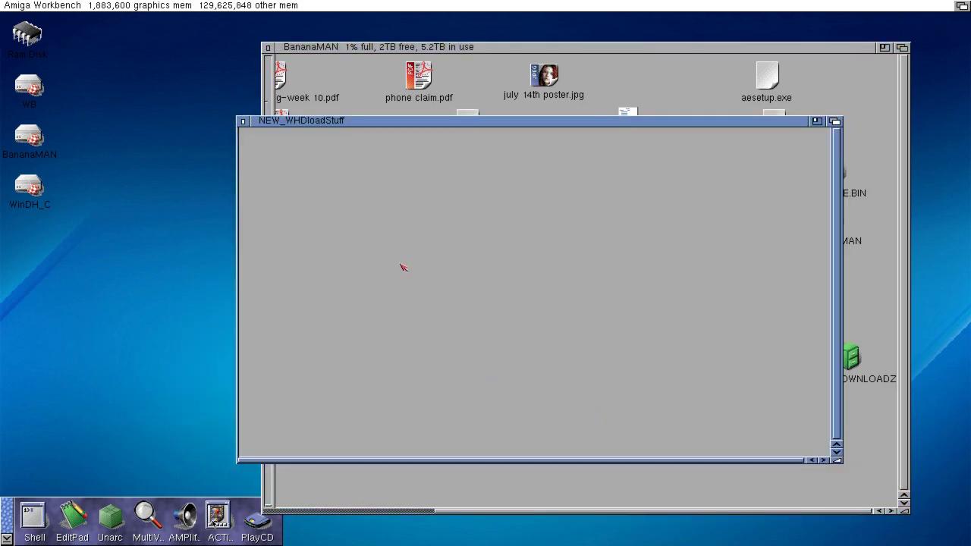
right_click(402, 268)
left_click(513, 298)
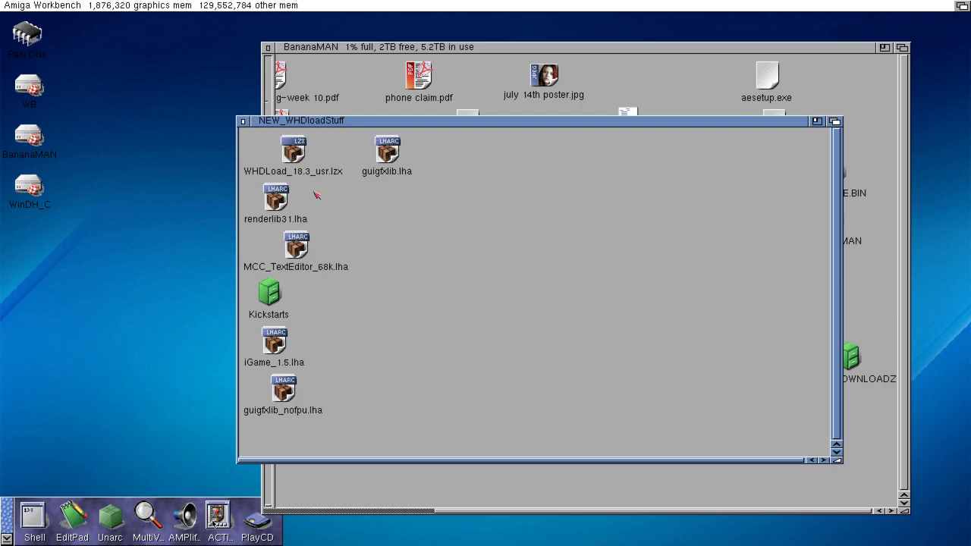
- Copy WHDLoad_18.3_usr.lzx to the Ram Disk and open the disk in an enlarged window showing all files
left_click_drag(299, 156, 555, 284)
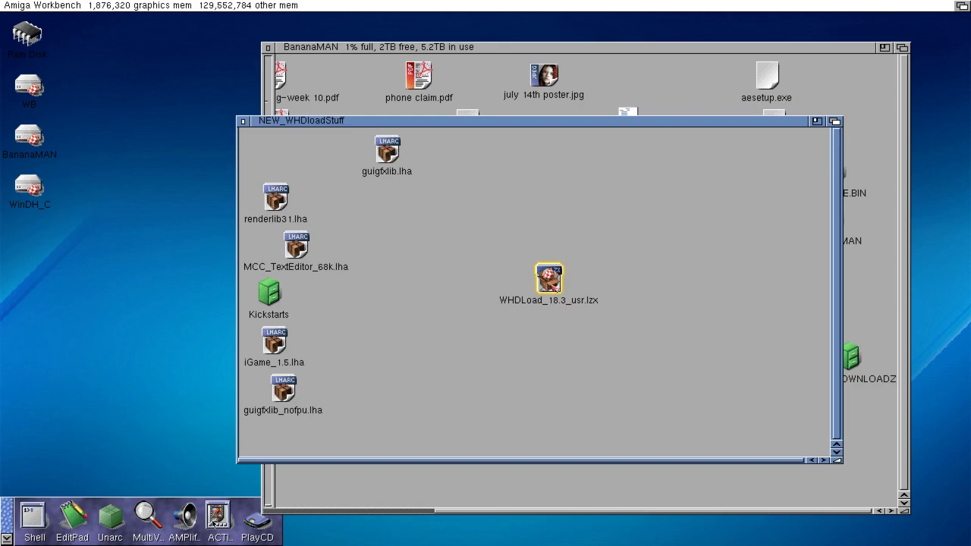
left_click_drag(554, 287, 29, 38)
double_click(28, 36)
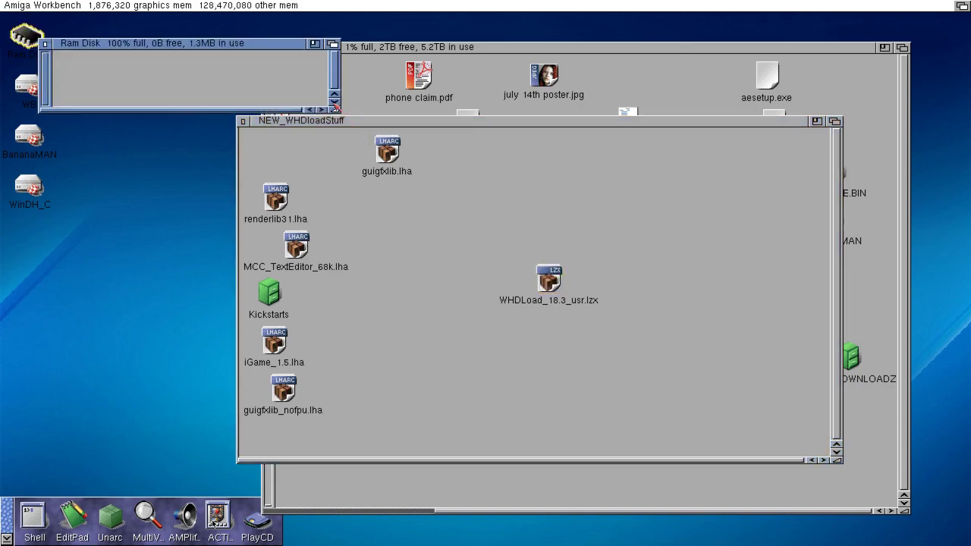
left_click_drag(339, 112, 486, 271)
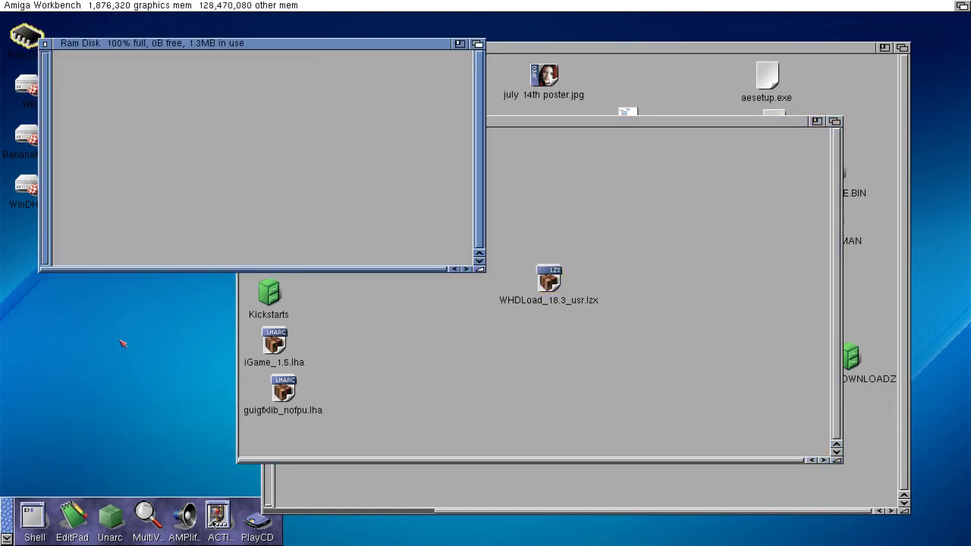
left_click(232, 217)
right_click(232, 217)
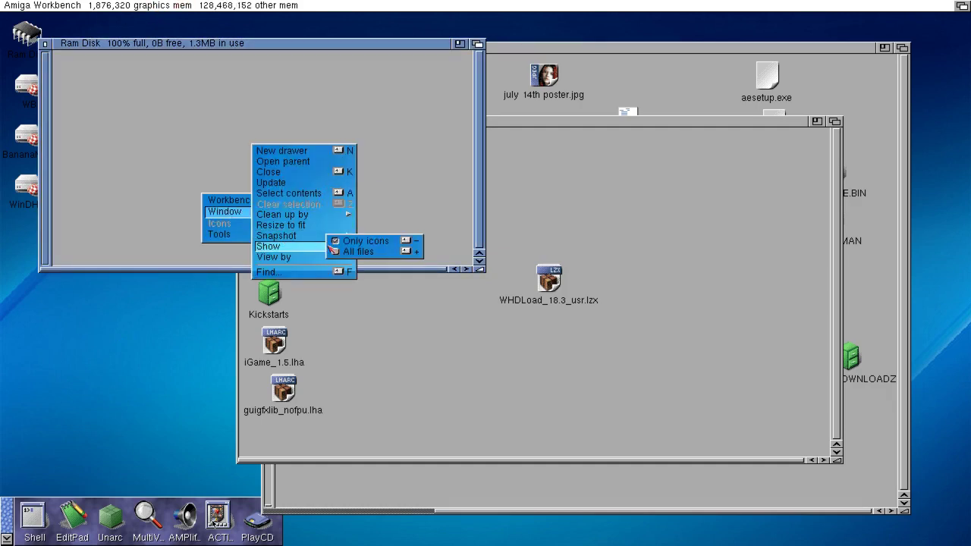
left_click(351, 258)
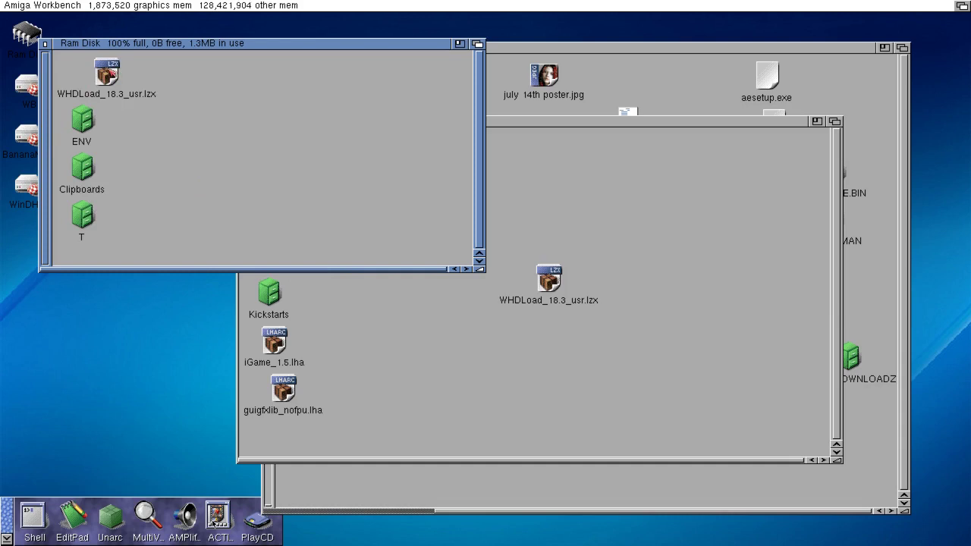
- Unpack the Ram Disk copy of WHDLoad_18.3_usr.lzx with Unarc, using Ram Disk: as the destination
double_click(111, 73)
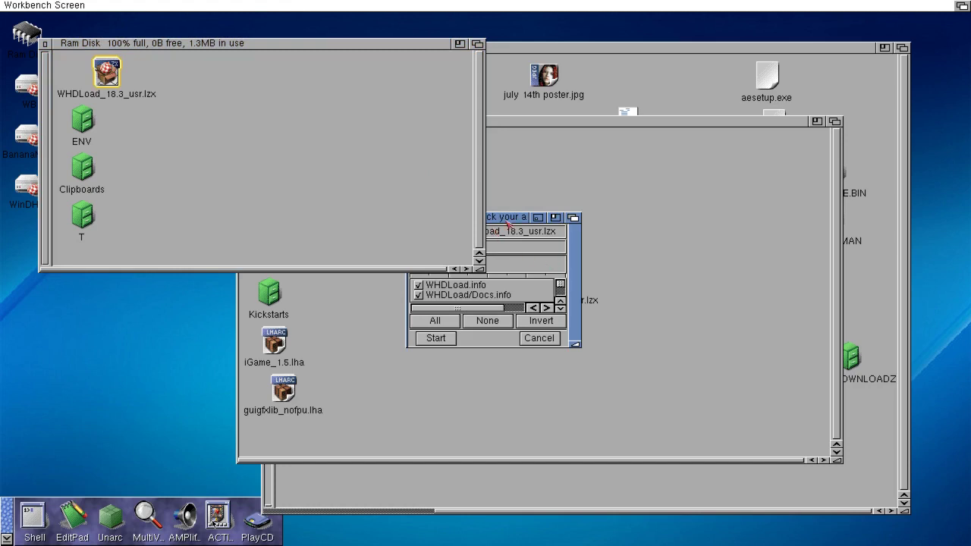
double_click(503, 220)
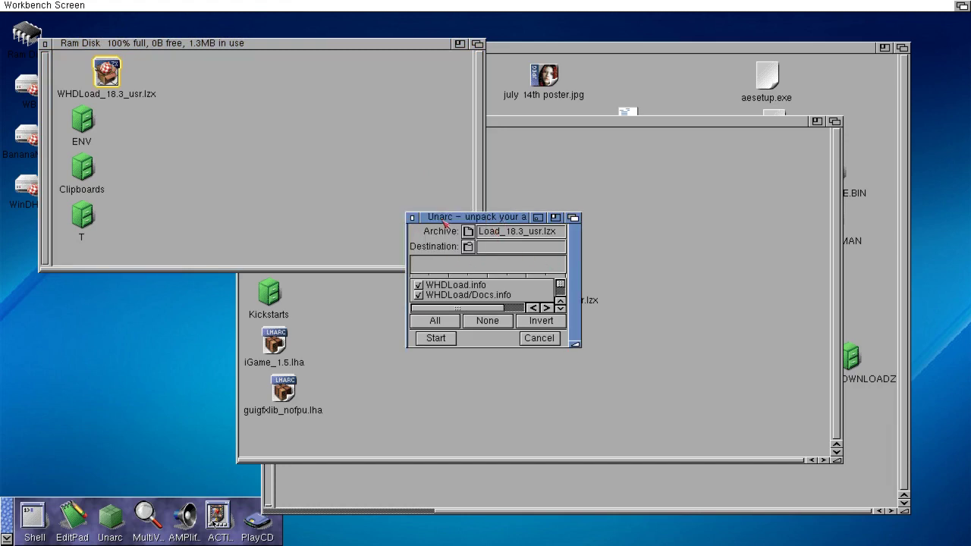
left_click(468, 247)
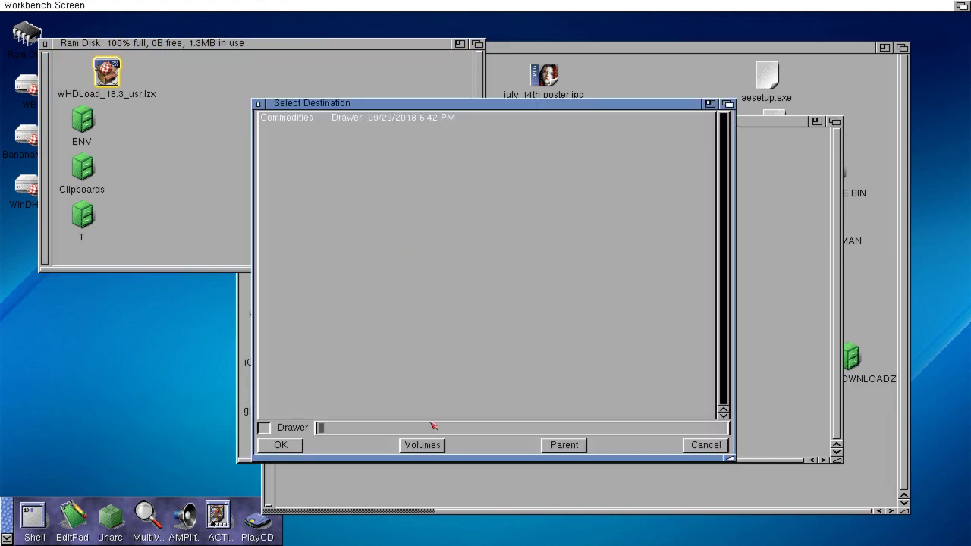
left_click(431, 445)
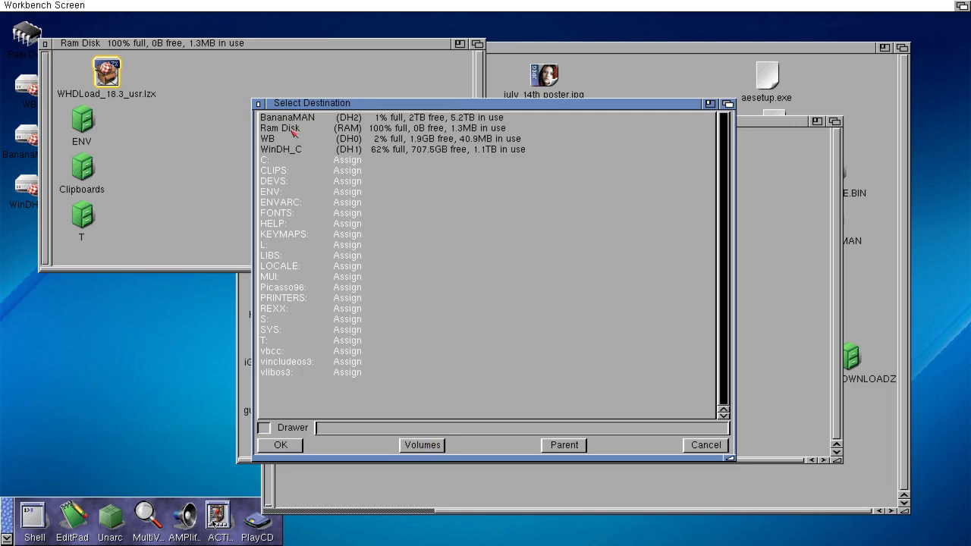
left_click(292, 128)
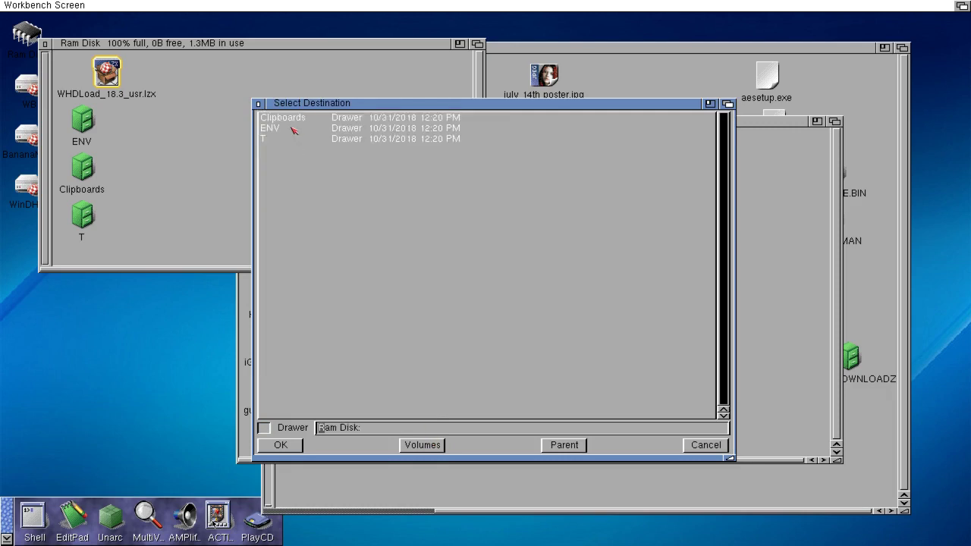
left_click(294, 447)
left_click(436, 338)
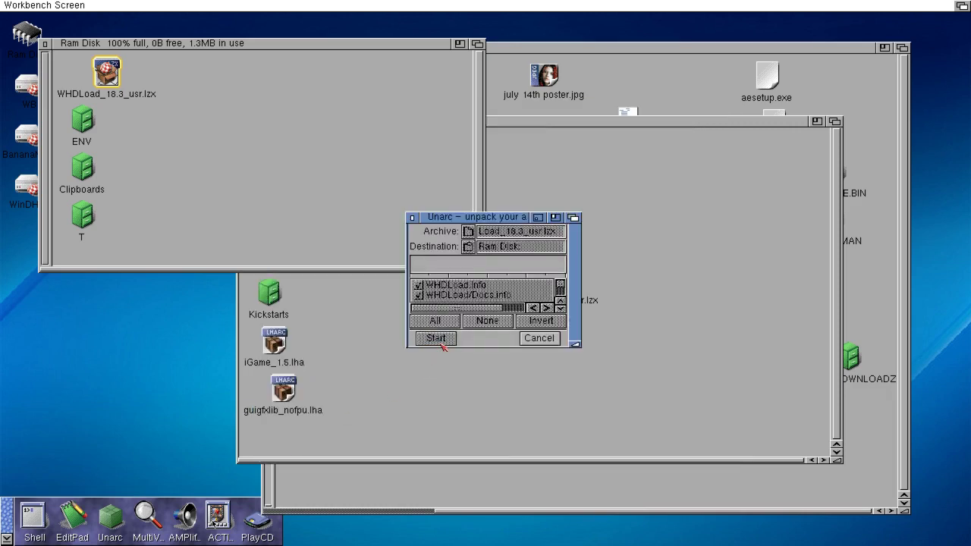
left_click(537, 339)
- Update the Ram Disk window and open the unpacked WHDLoad drawer in an enlarged window
left_click(285, 168)
right_click(284, 169)
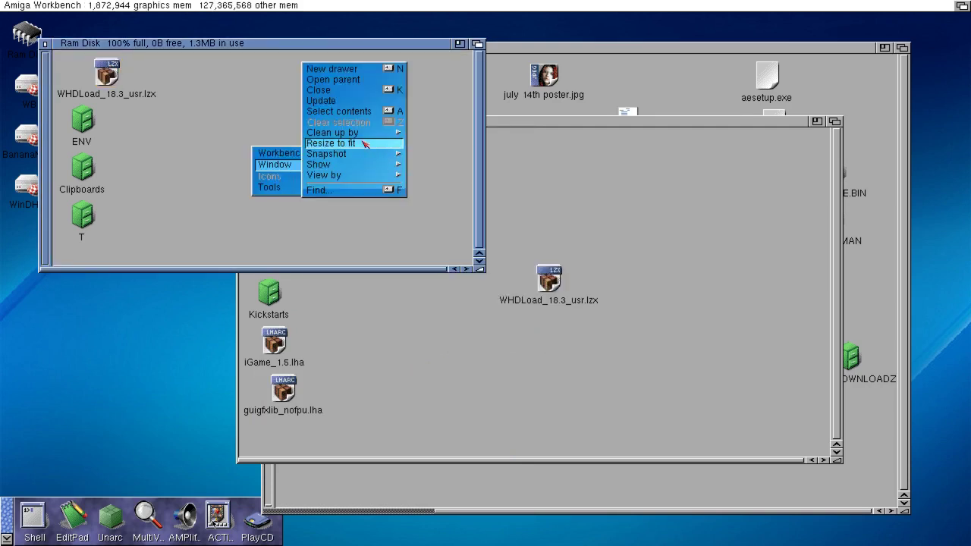
left_click(362, 101)
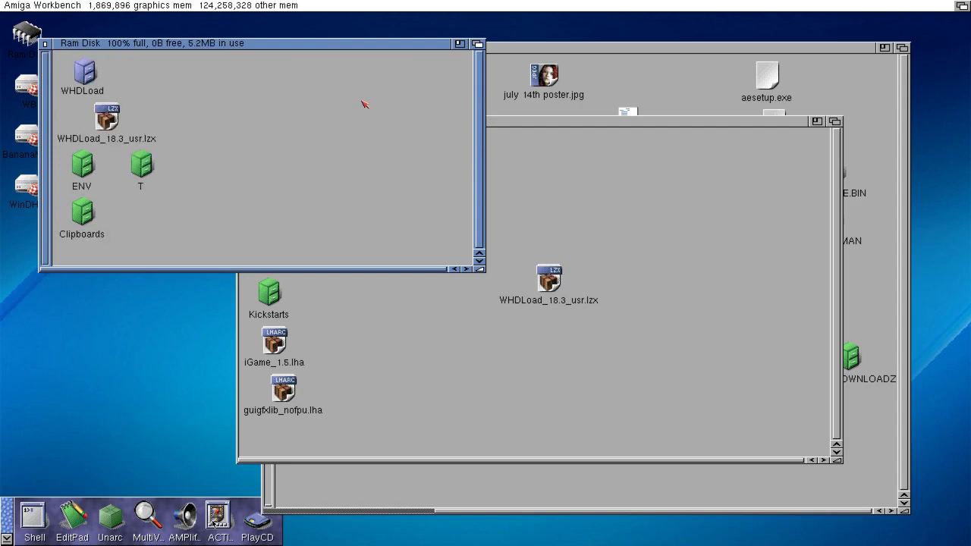
double_click(88, 74)
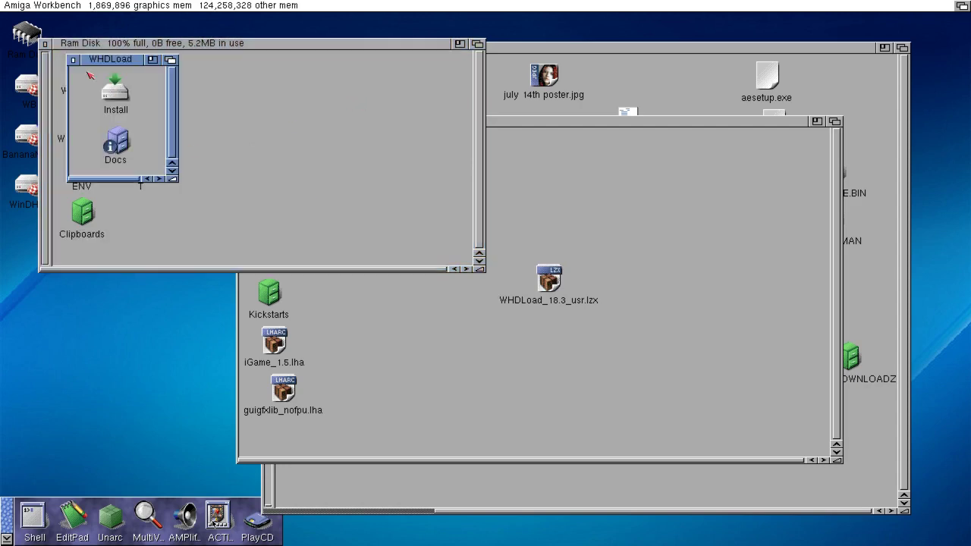
left_click_drag(172, 180, 402, 261)
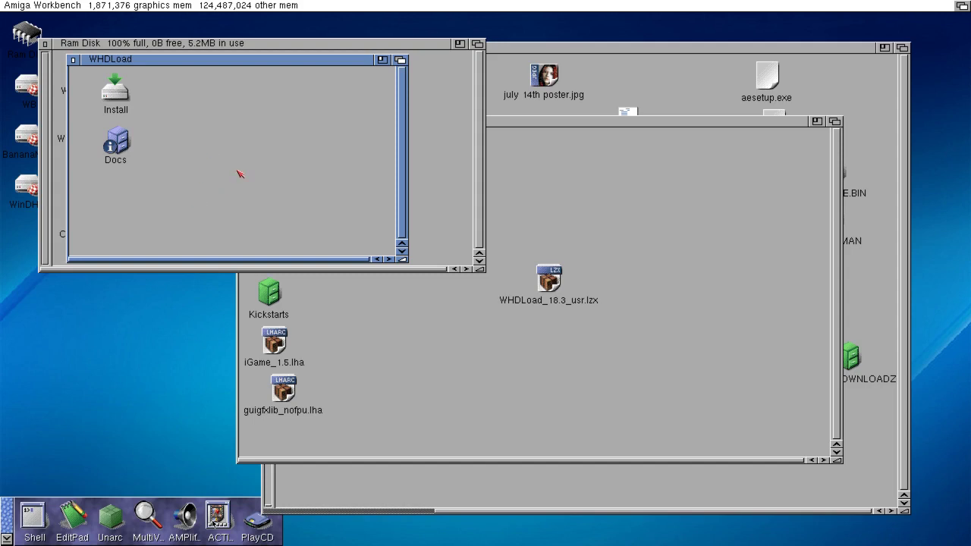
- Start the WHDLoad installer in Intermediate User mode, with Install for Real and no action logging
double_click(123, 99)
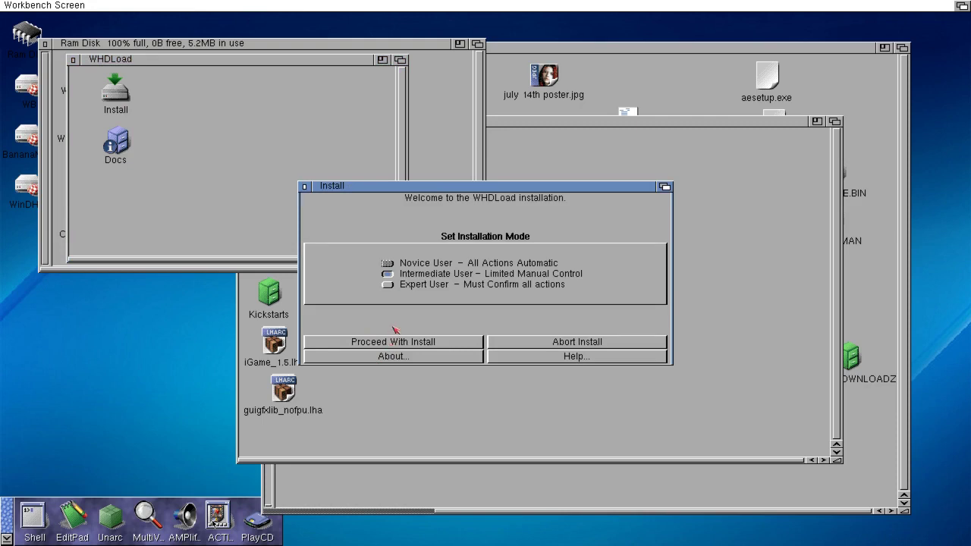
left_click(405, 347)
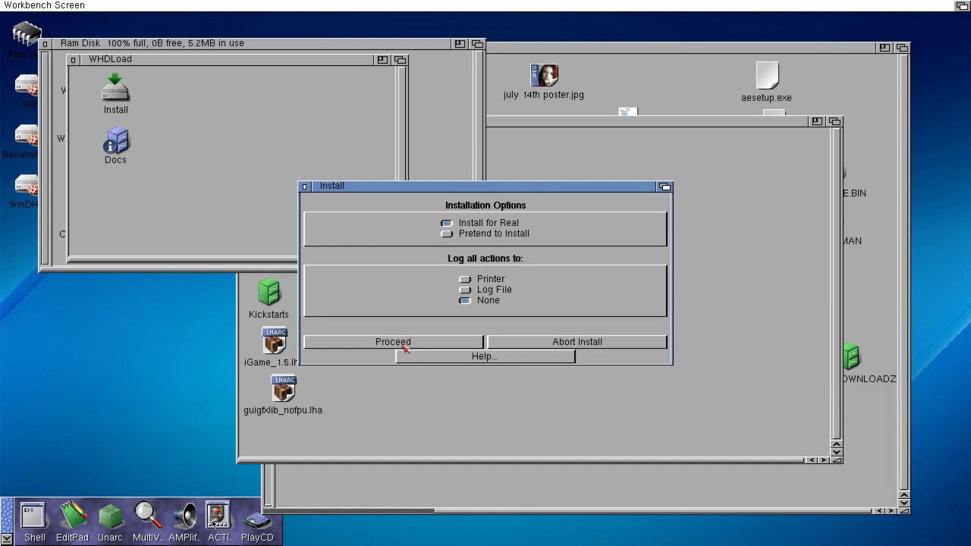
left_click(406, 346)
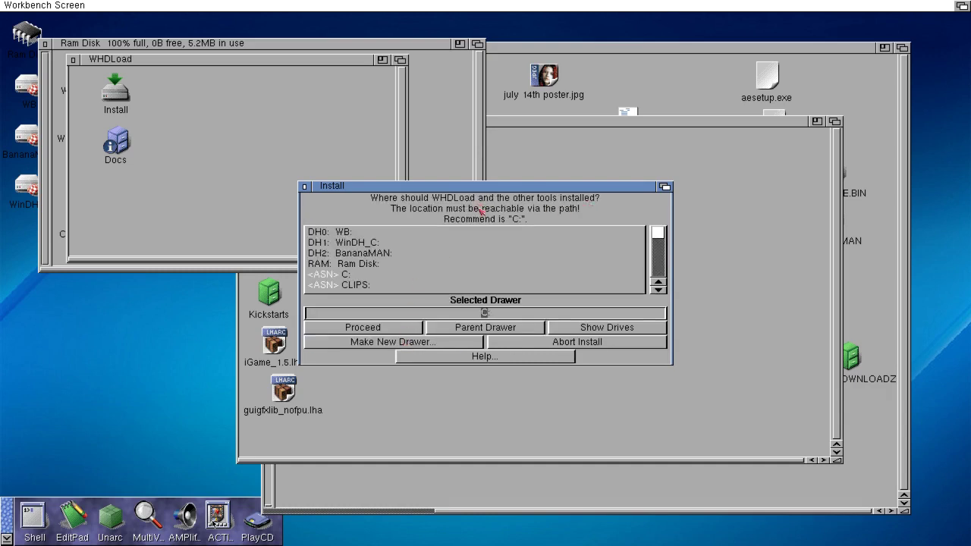
- Install WHDLoad to C: and its documentation to Help:, finish the installer and close the WHDLoad drawer
left_click(379, 326)
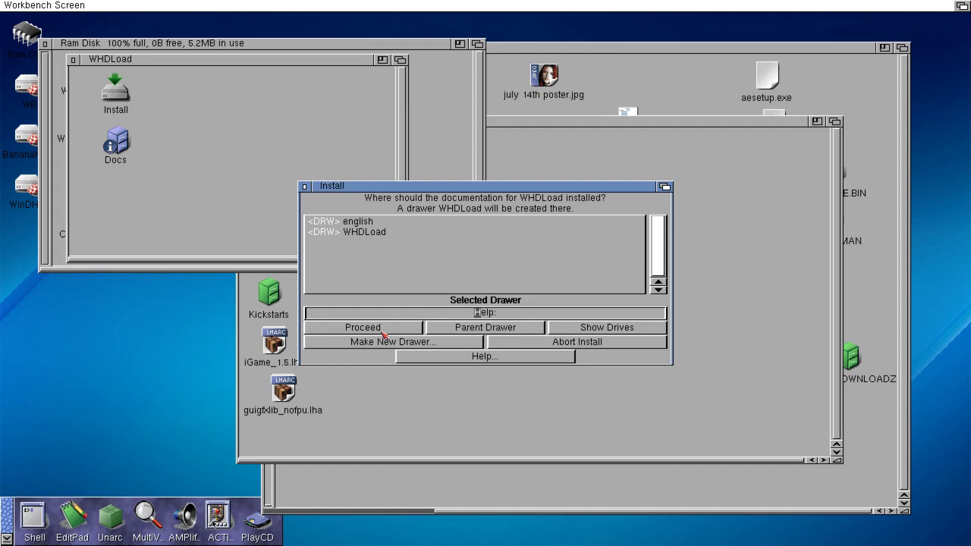
left_click(382, 331)
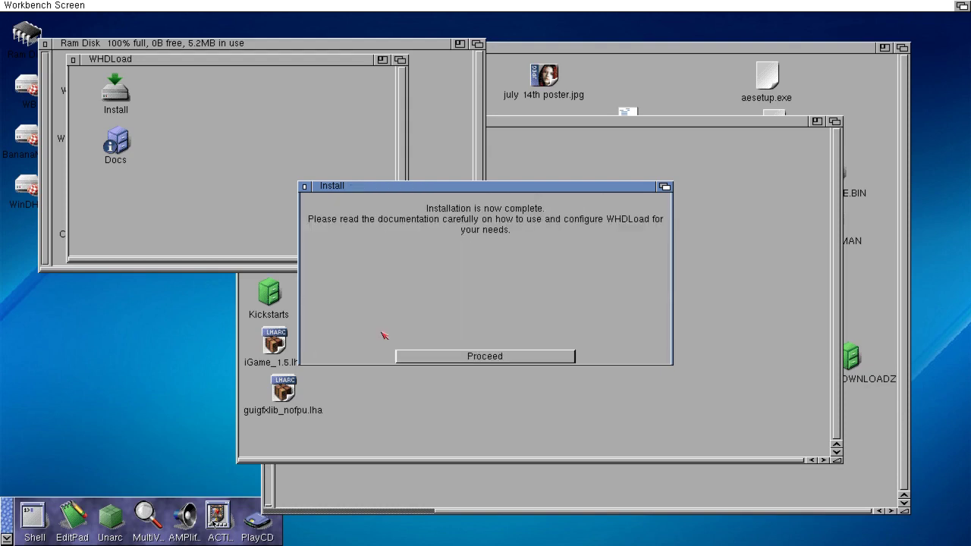
left_click(512, 356)
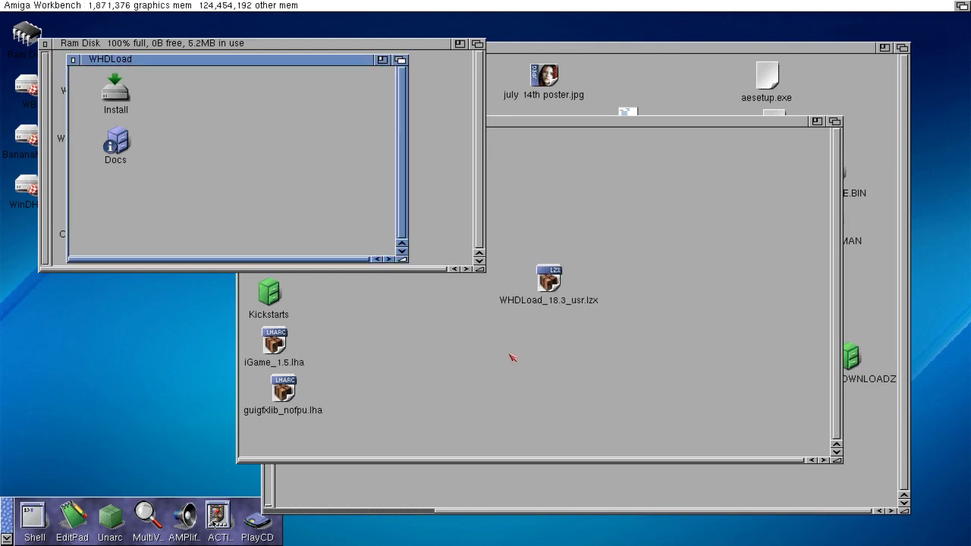
left_click(73, 60)
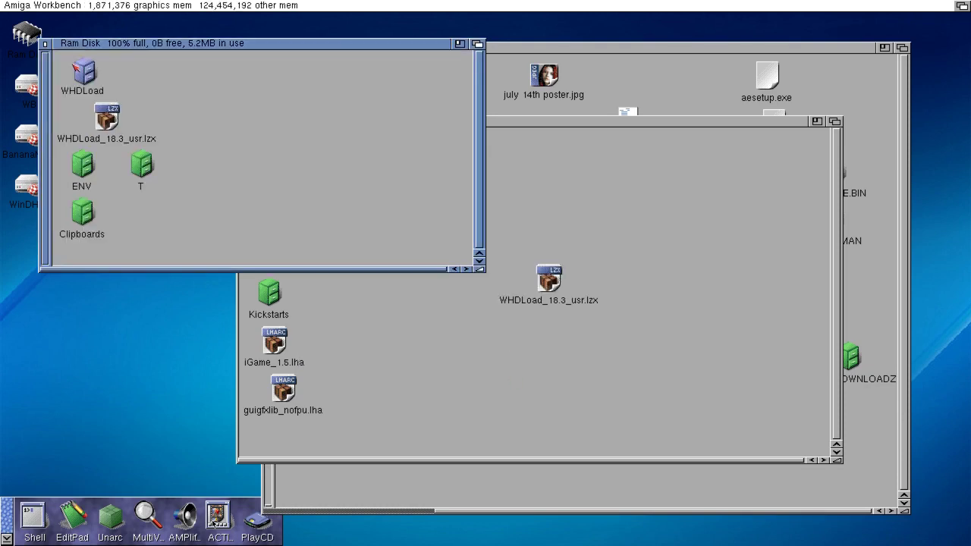
- Arrange the NEW_WHDloadStuff and Ram Disk windows for access to both, and copy renderlib31.lha to the Ram Disk
left_click(497, 362)
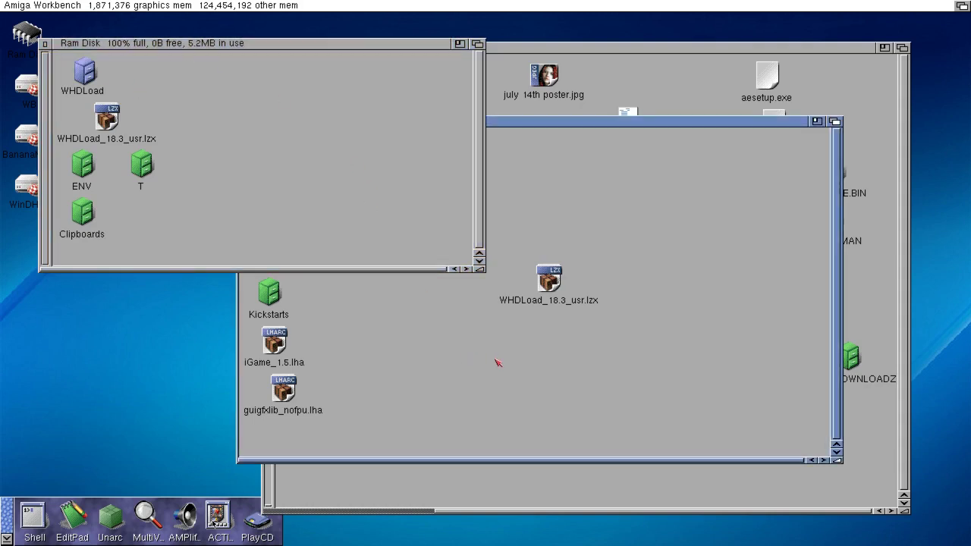
left_click_drag(409, 126, 537, 124)
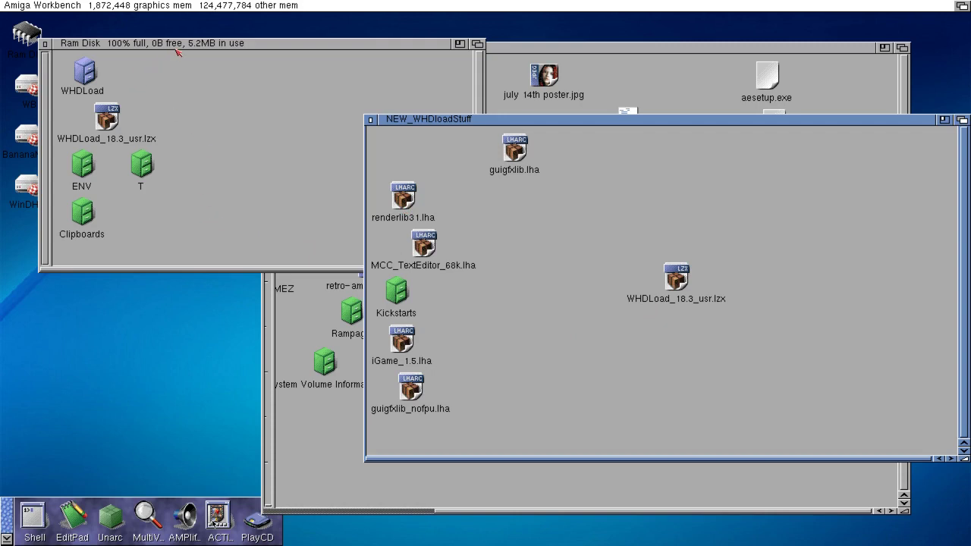
left_click_drag(176, 47, 225, 55)
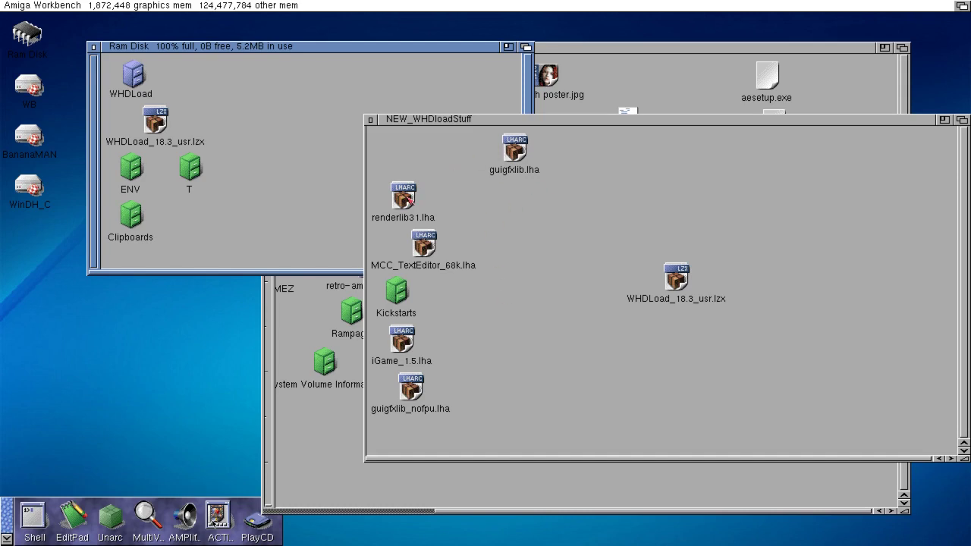
left_click_drag(409, 201, 232, 91)
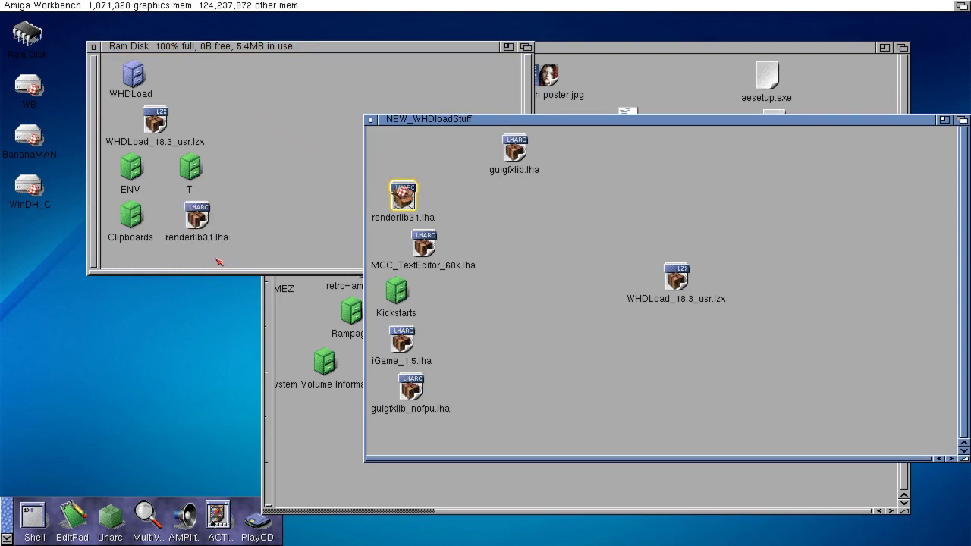
- Unpack the Ram Disk copy of renderlib31.lha with Unarc, using Ram Disk: as the destination
double_click(197, 214)
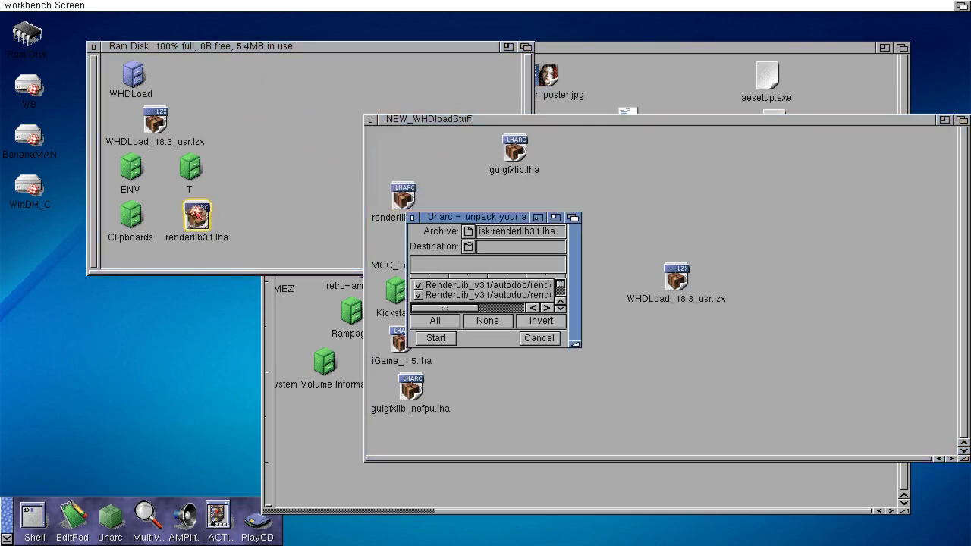
left_click(470, 247)
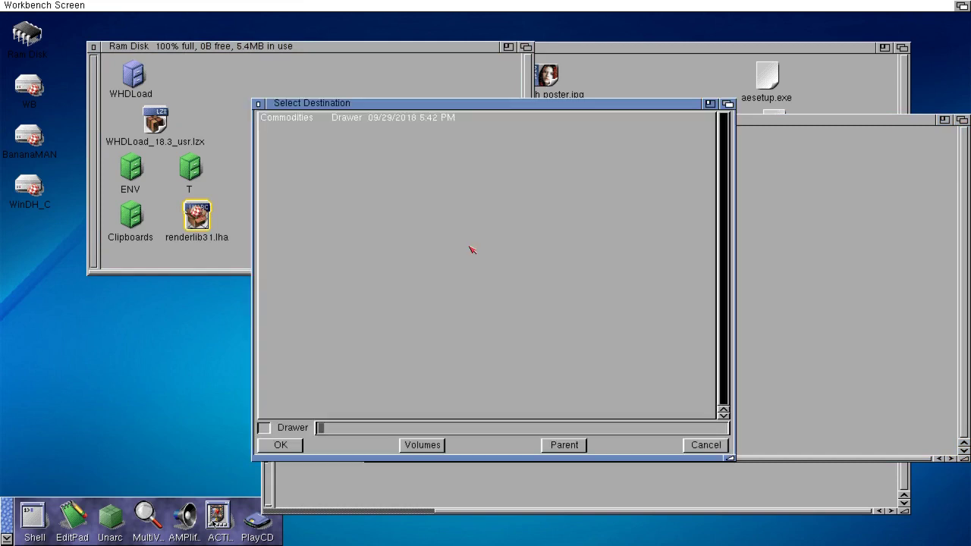
left_click(437, 446)
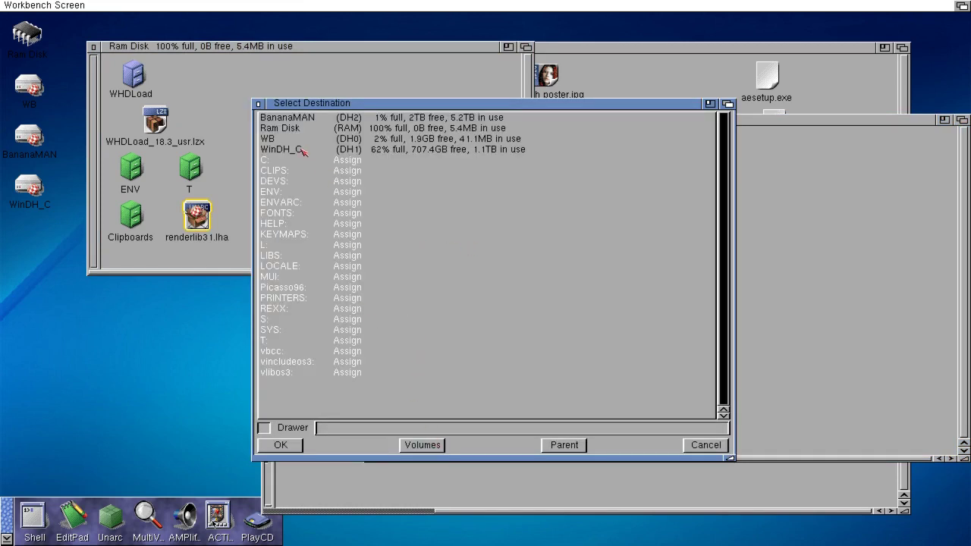
left_click(285, 130)
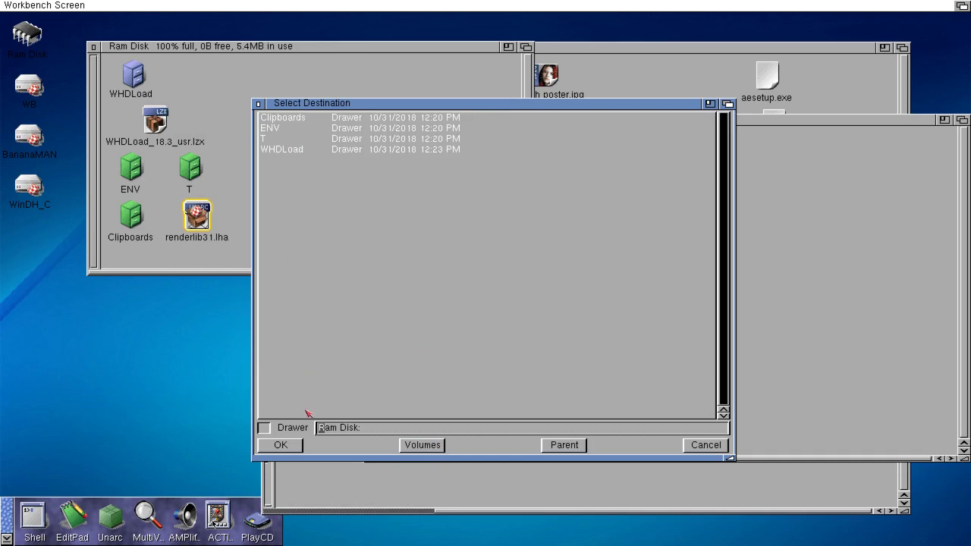
left_click(299, 449)
left_click(453, 341)
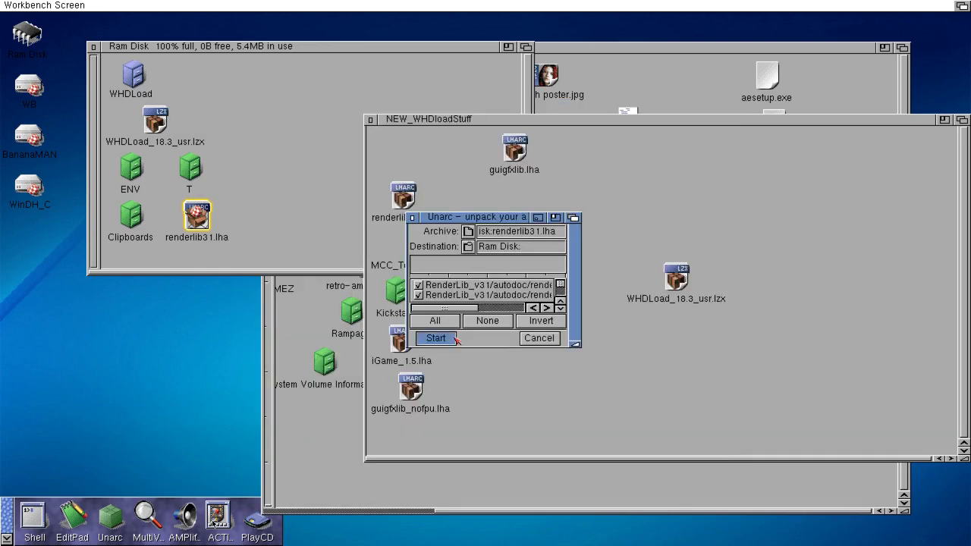
- Update the Ram Disk window and open the libs drawer inside the unpacked RenderLib_v31 drawer
left_click(296, 162)
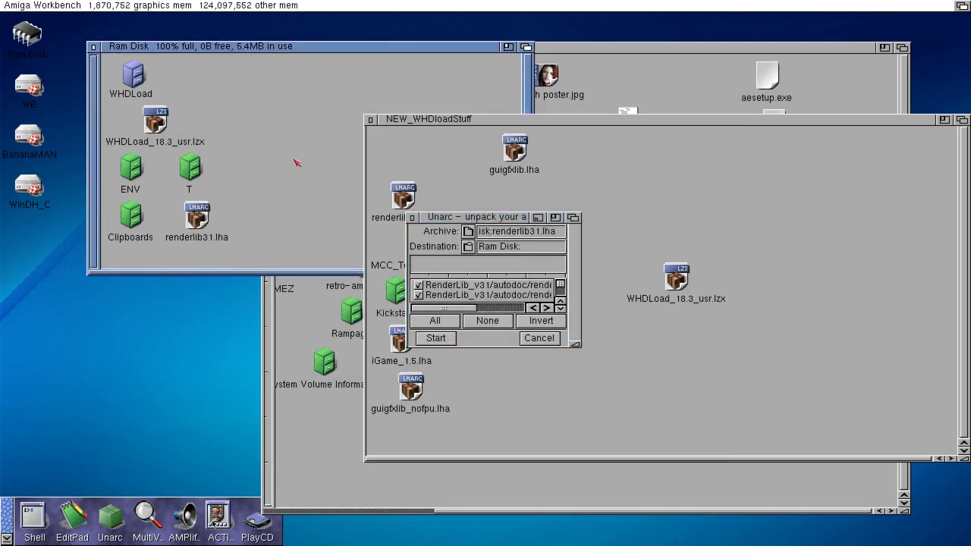
right_click(294, 159)
left_click(343, 158)
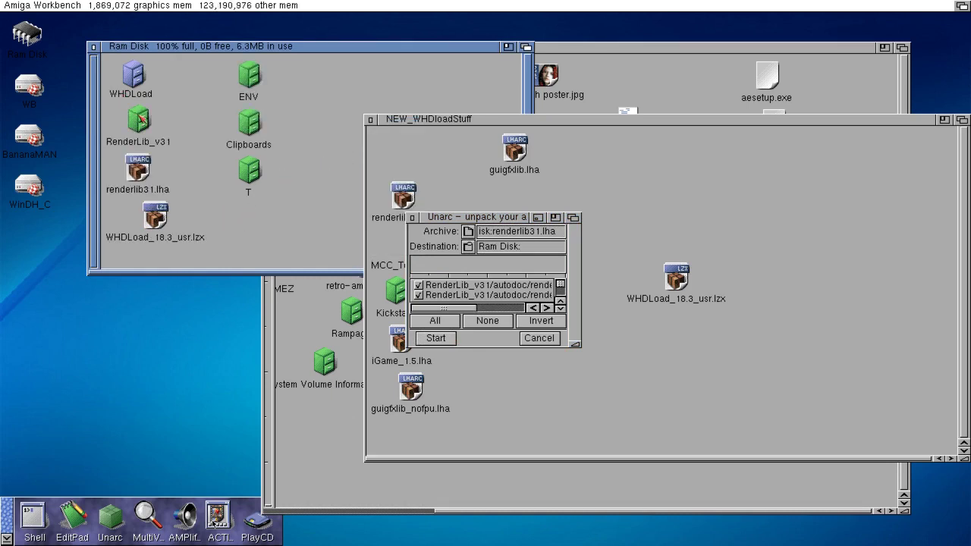
double_click(139, 120)
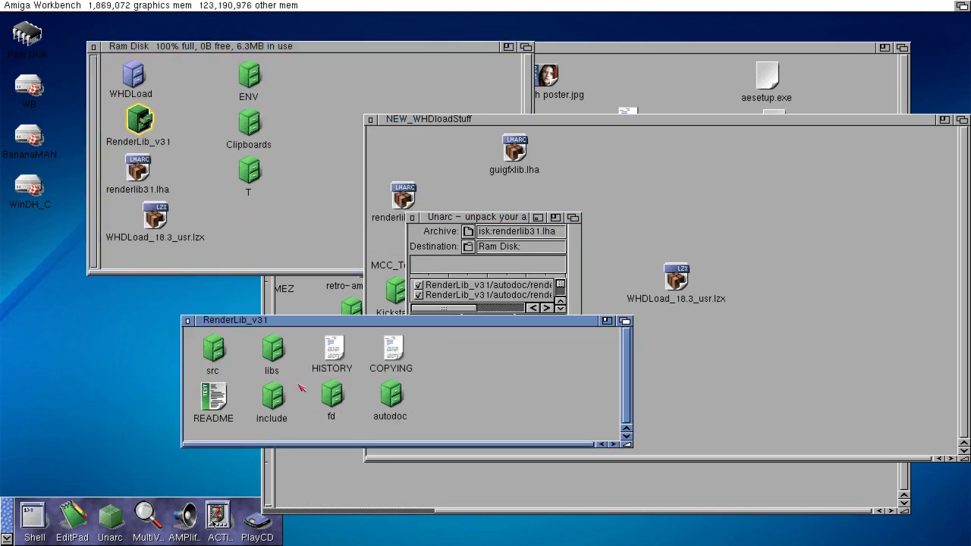
double_click(276, 355)
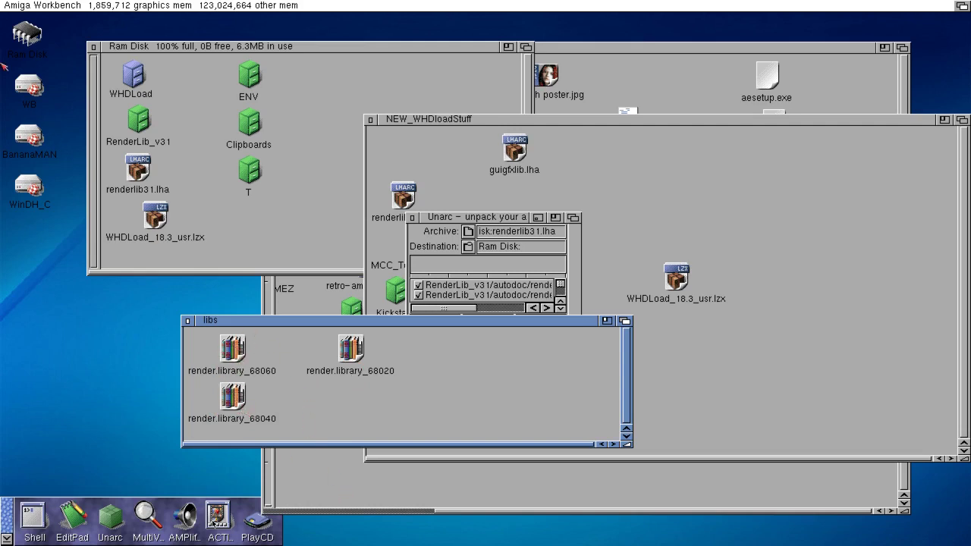
- Open the WB disk in an enlarged window clear of the Ram Disk icons, showing all files
double_click(29, 88)
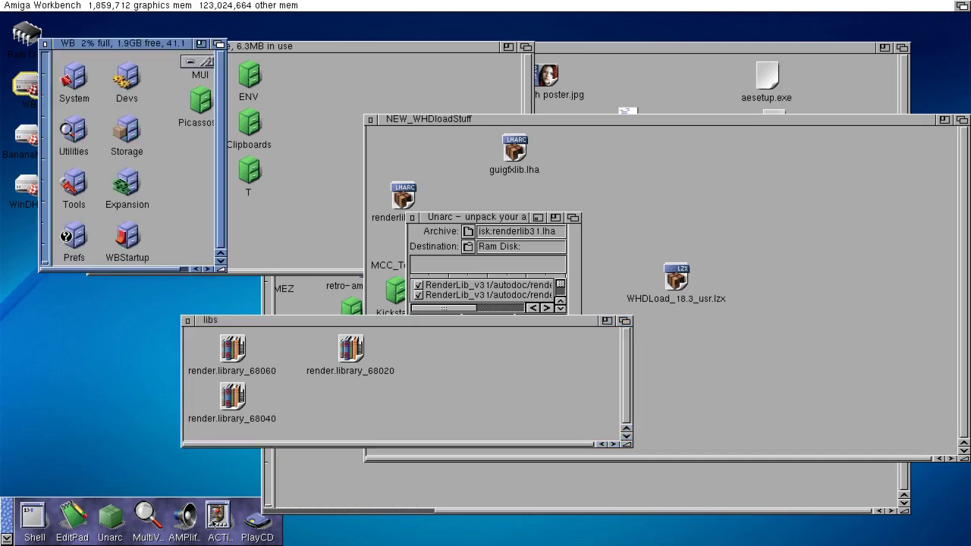
left_click_drag(96, 50, 431, 41)
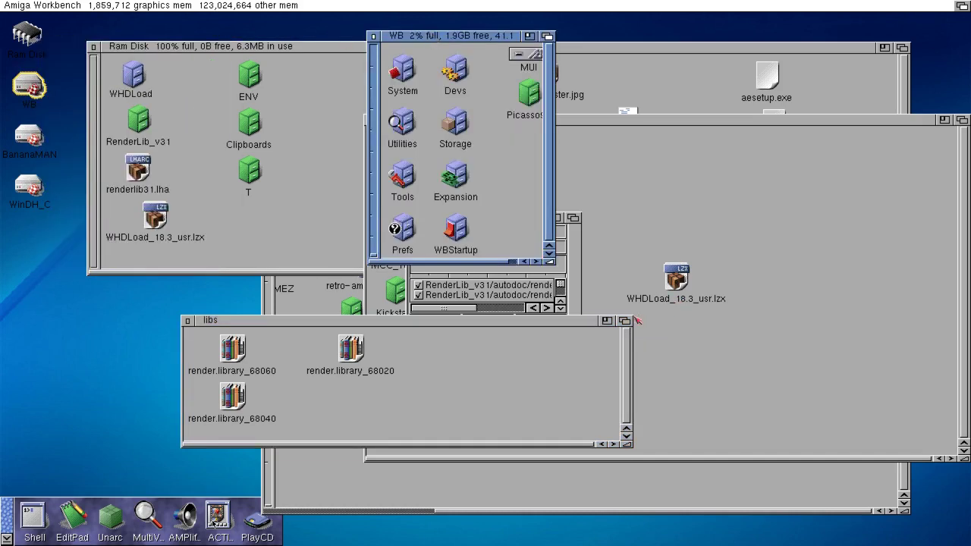
left_click_drag(550, 262, 852, 300)
left_click(503, 145)
right_click(505, 146)
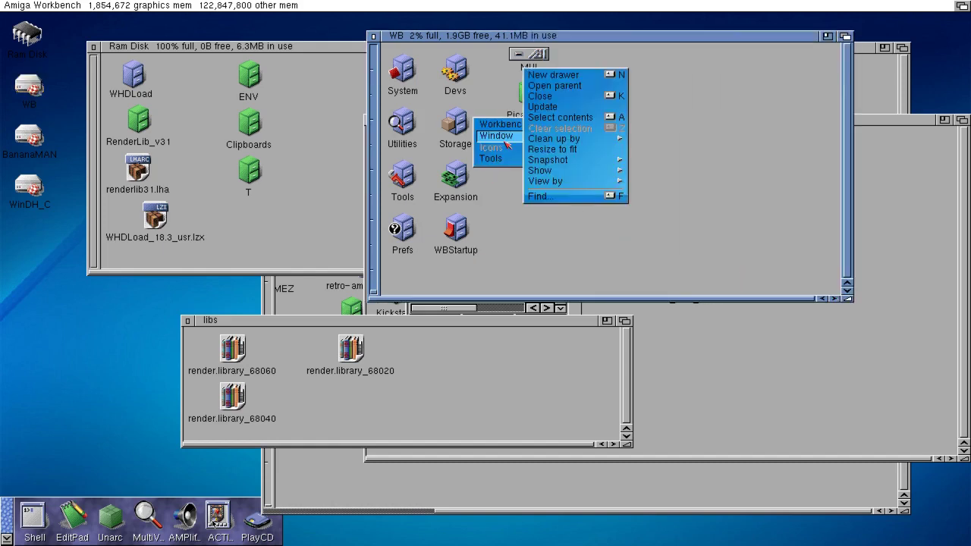
left_click(603, 177)
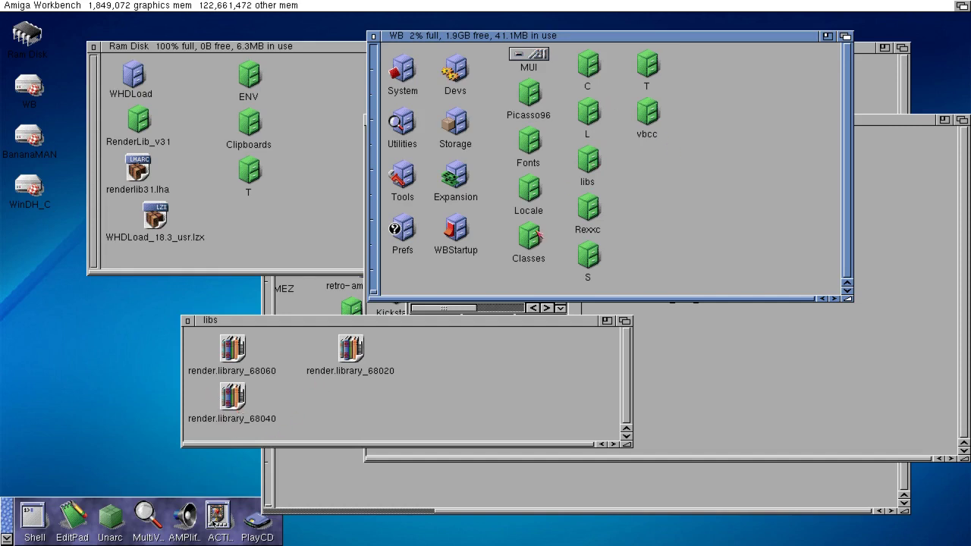
- Open the WB disk's libs drawer beside the unpacked one and copy render.library_68040 into it
double_click(578, 172)
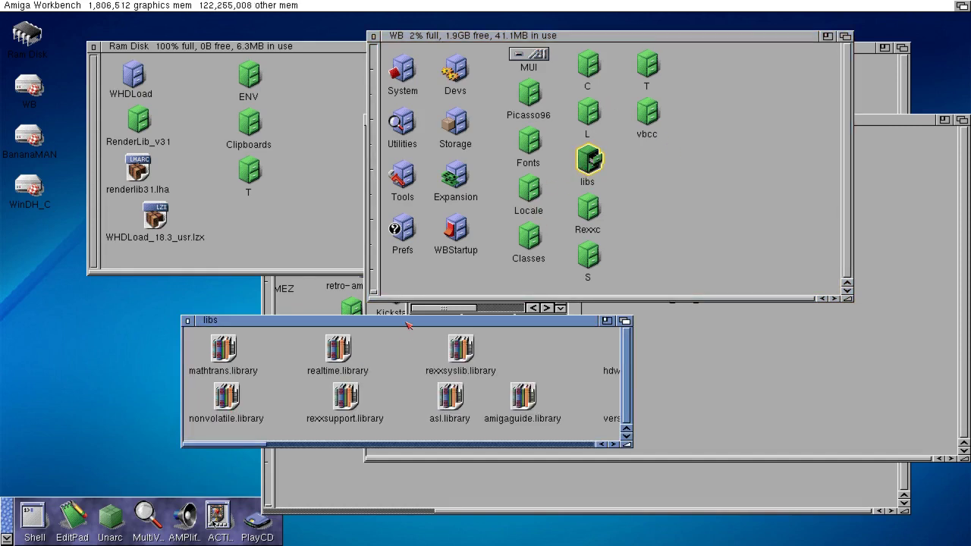
left_click_drag(406, 322, 567, 66)
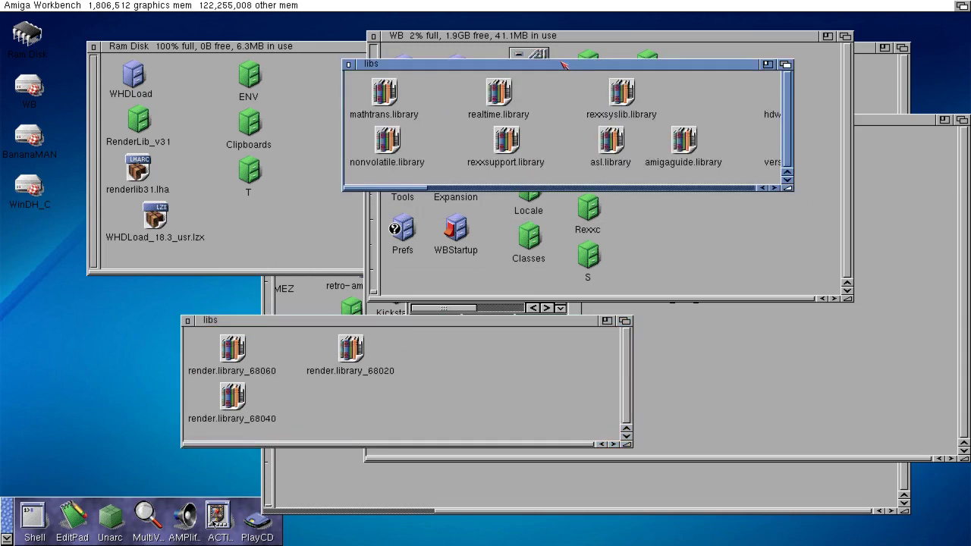
left_click_drag(229, 396, 478, 142)
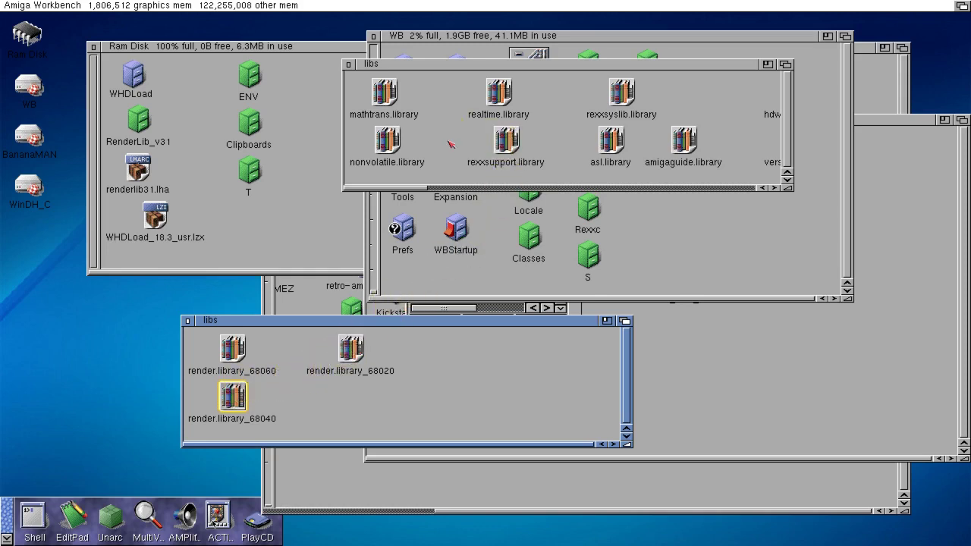
- Rename the copied render.library_68040 in the WB libs drawer to render.library
left_click(728, 190)
left_click(728, 190)
left_click(727, 190)
left_click(727, 190)
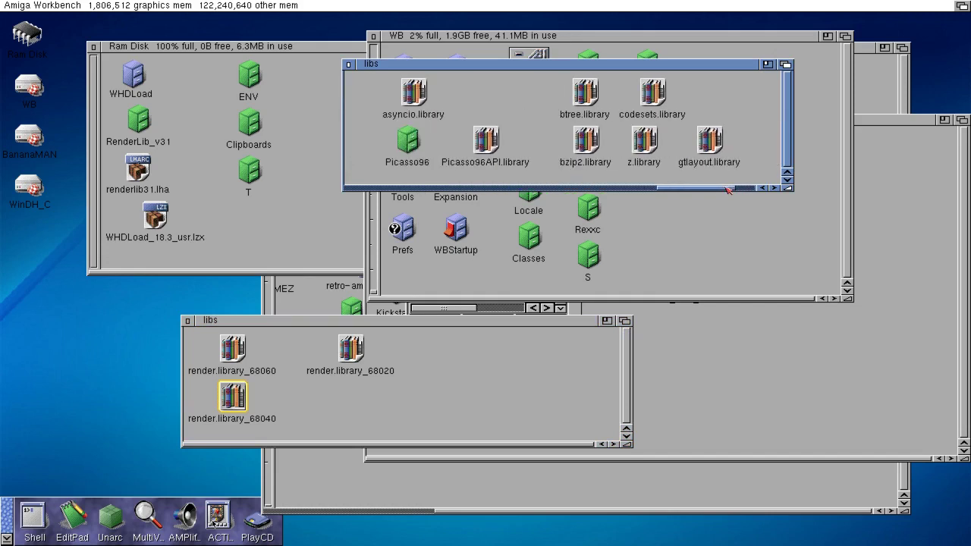
left_click(732, 189)
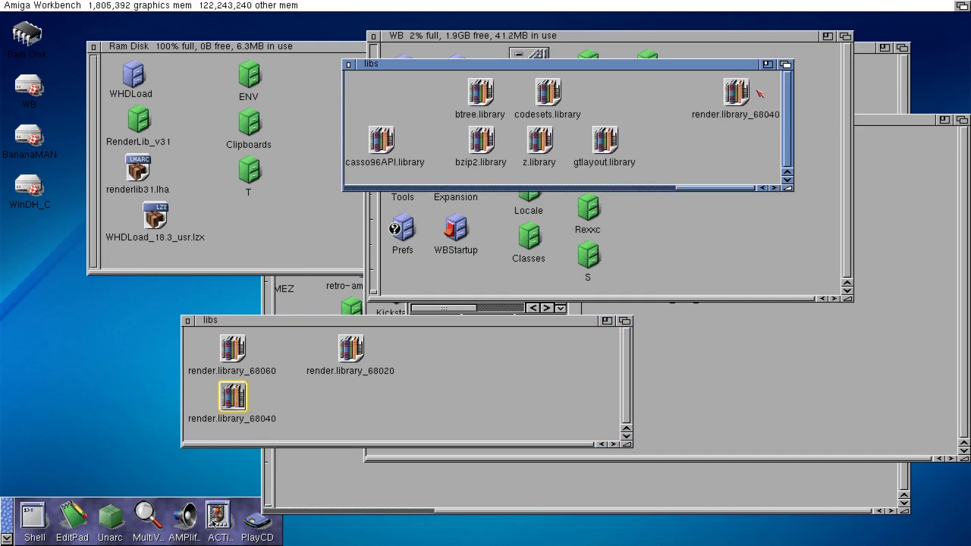
left_click(734, 93)
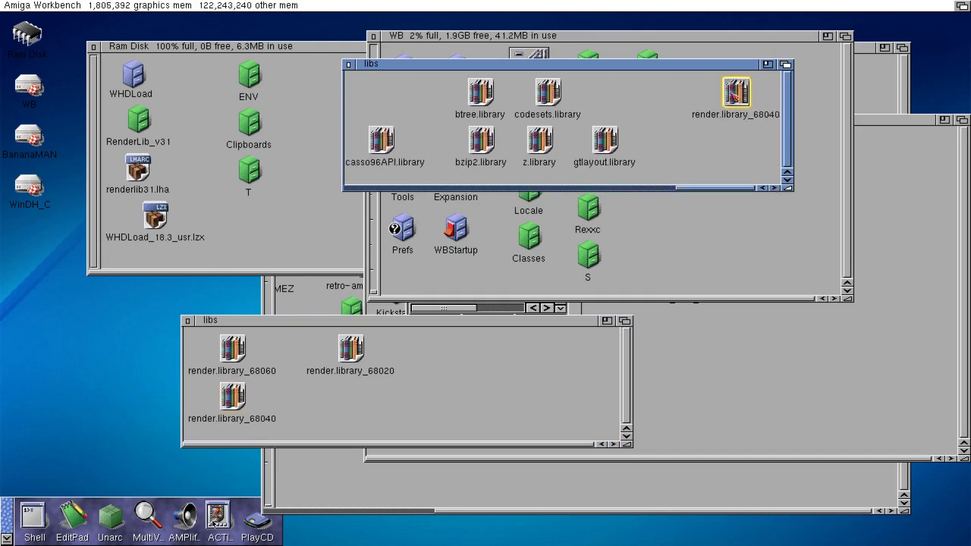
right_click(734, 93)
mouse_move(720, 97)
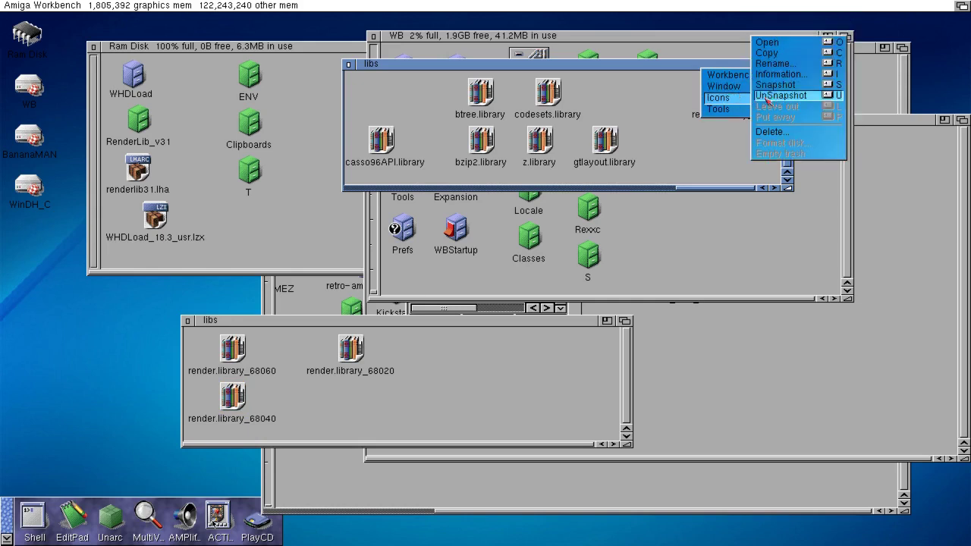
left_click(789, 64)
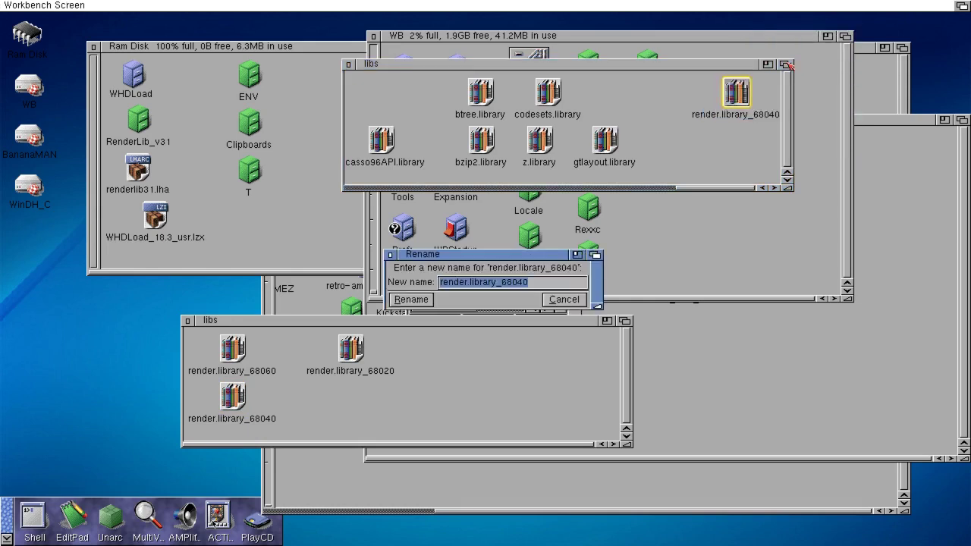
key("Left")
key("Left")
key("Left")
key("Left")
key("Left")
key("Left")
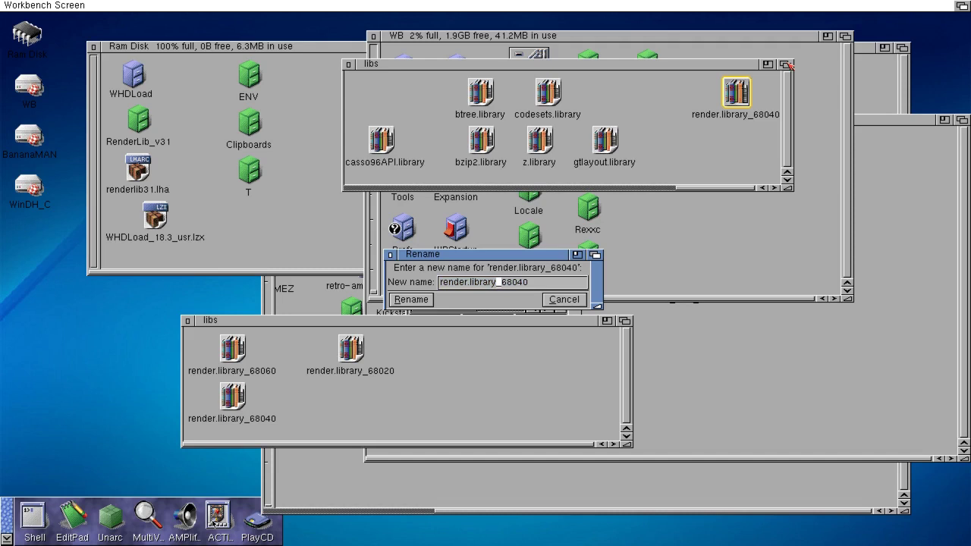
key("Delete")
key("Delete")
key("Delete")
key("Delete")
key("Delete")
key("Delete")
key("Return")
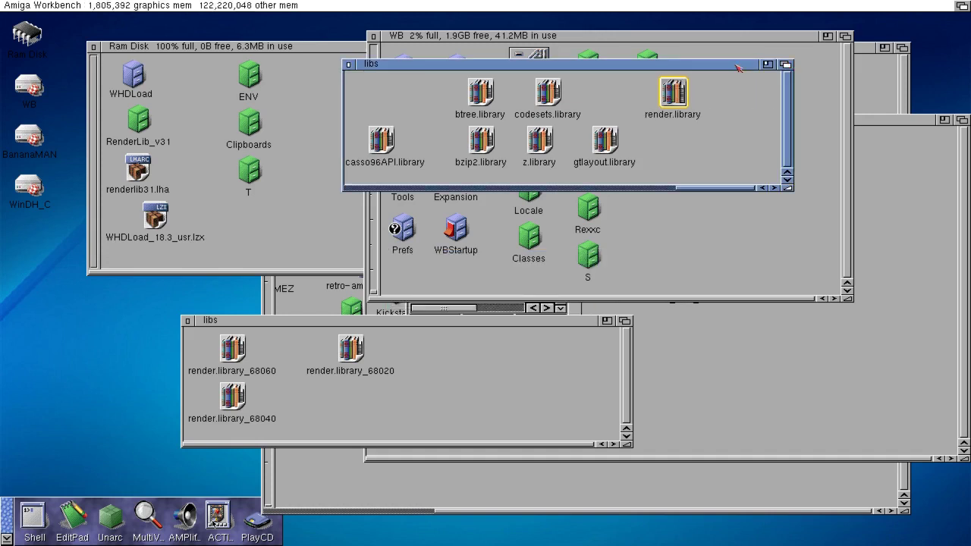
- Close the unpacked libs, RenderLib_v31 and WB windows, and move the WB libs drawer window lower on the desktop
left_click(188, 329)
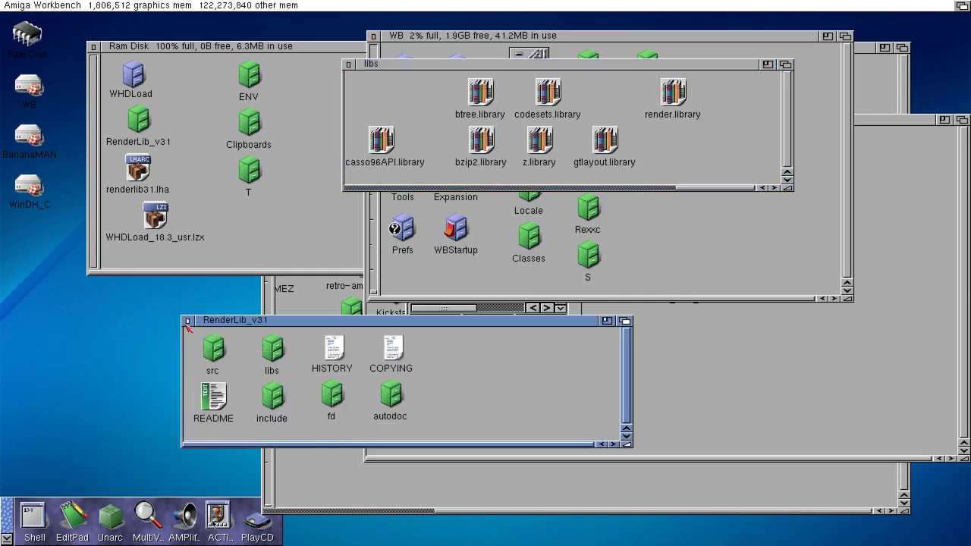
left_click(187, 323)
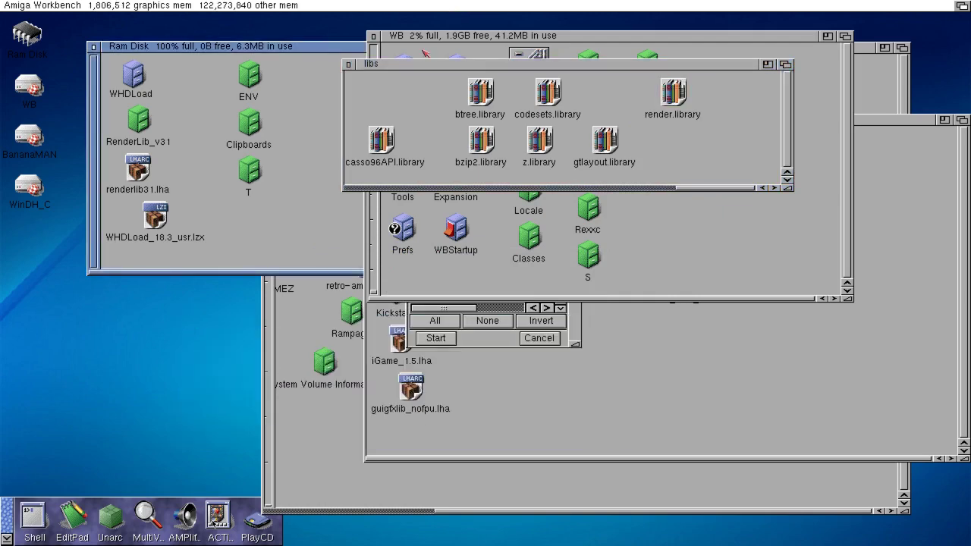
left_click_drag(422, 64, 598, 337)
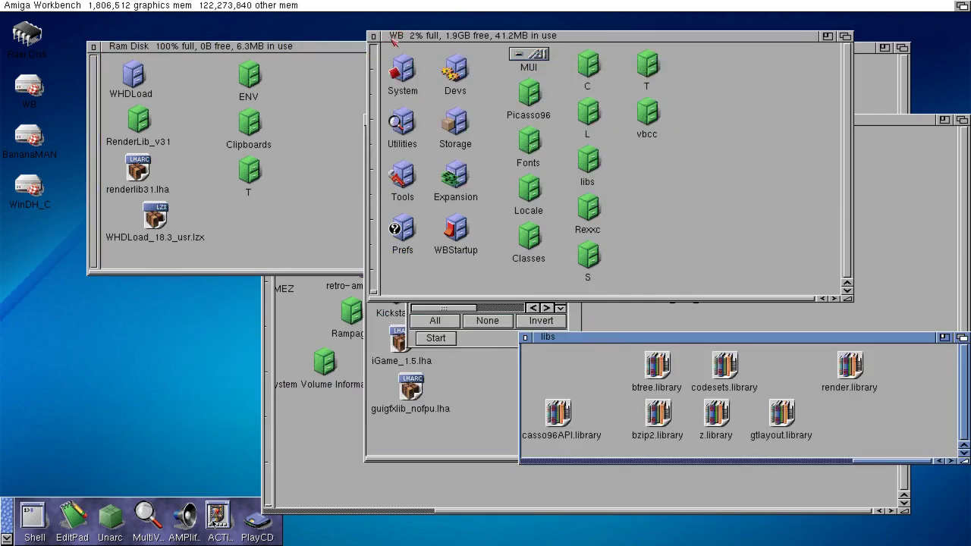
left_click_drag(391, 39, 508, 40)
left_click(492, 38)
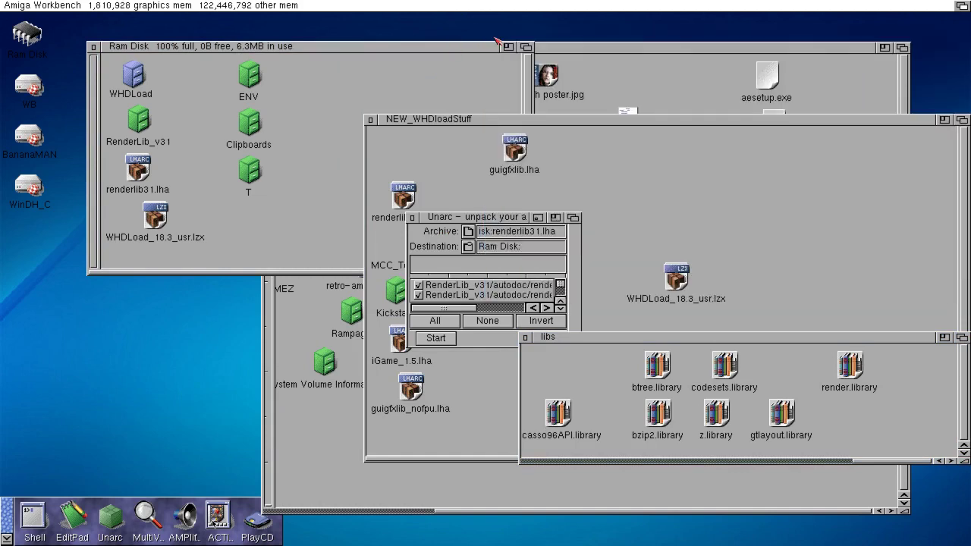
- Copy guigfxlib.lha from NEW_WHDloadStuff to the Ram Disk and open the copy in Unarc, keeping the Unarc windows out of the way
left_click_drag(487, 219, 782, 111)
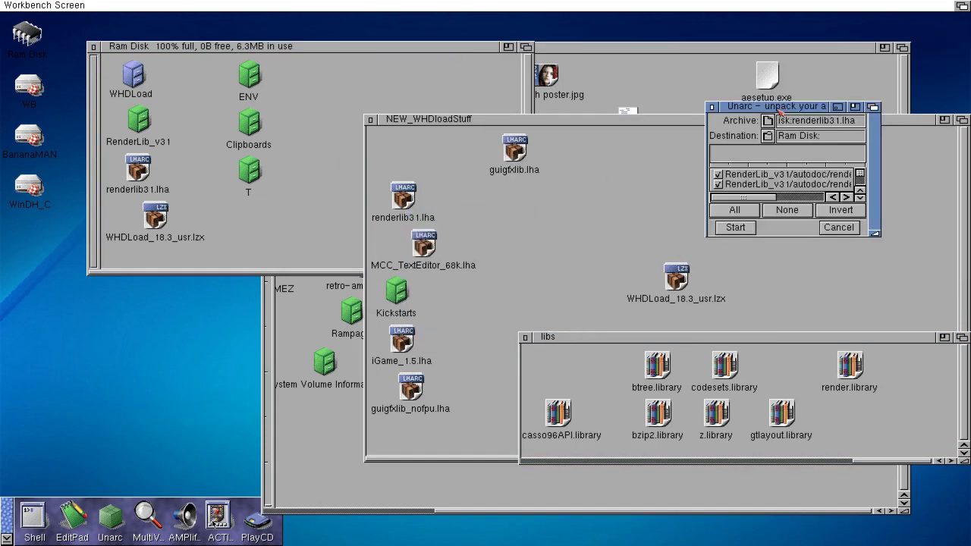
left_click_drag(518, 155, 320, 88)
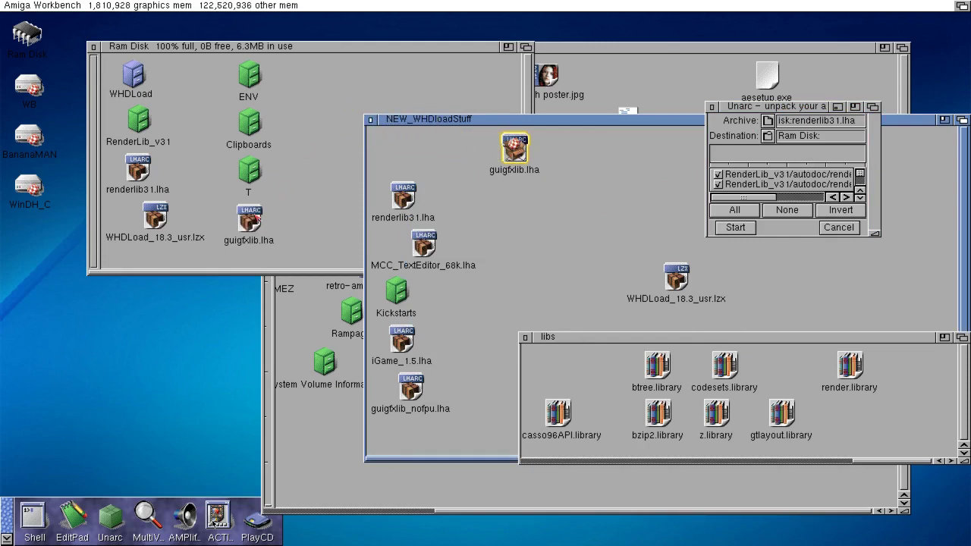
double_click(255, 217)
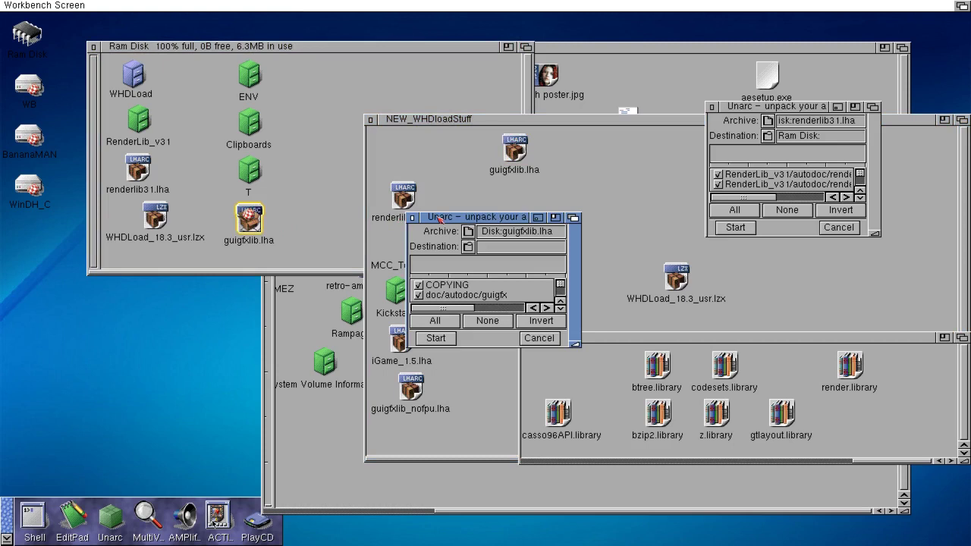
left_click_drag(438, 219, 288, 69)
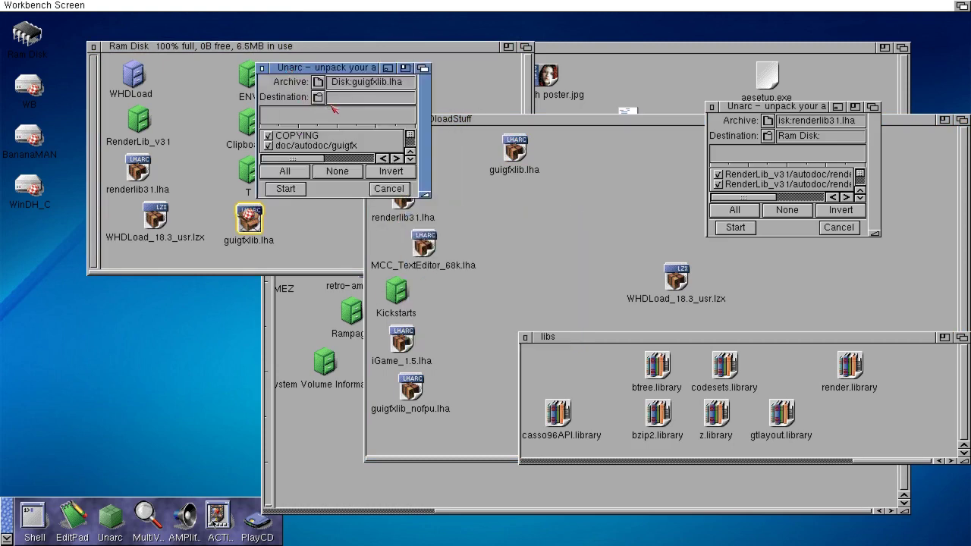
- Unpack guigfxlib.lha with the Ram Disk as destination and close its Unarc window
left_click(318, 97)
left_click(282, 347)
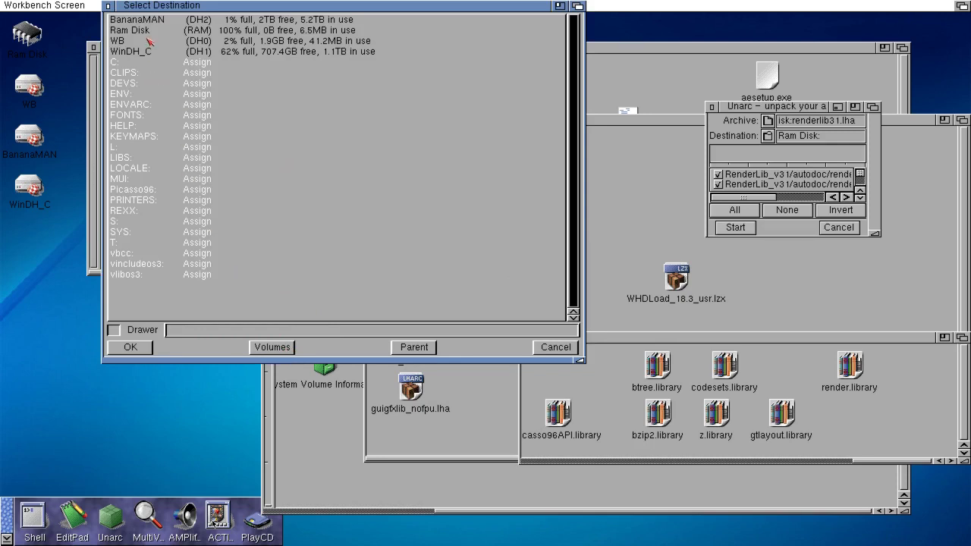
left_click(144, 31)
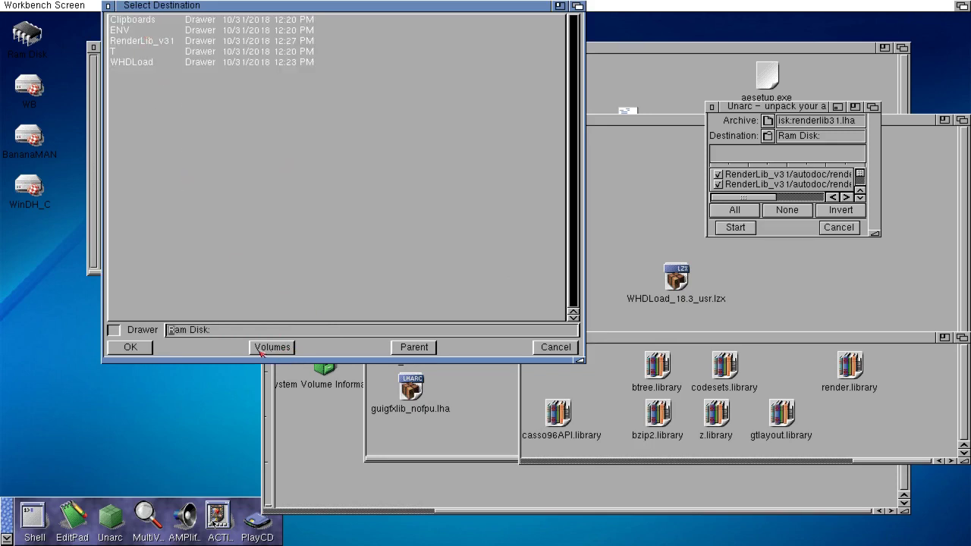
left_click(141, 346)
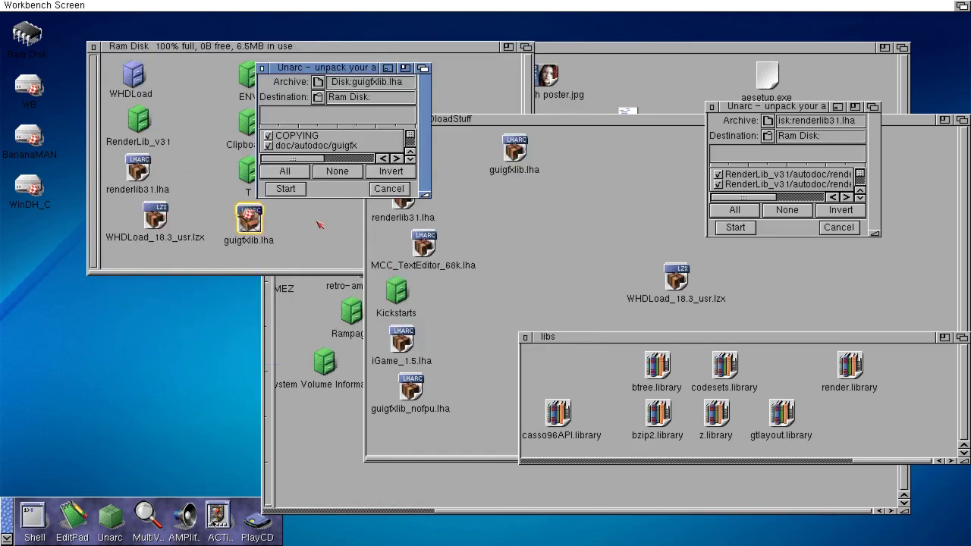
left_click(286, 189)
left_click(261, 69)
- Update the Ram Disk window and copy guigfx.library from its unpacked libs drawer into the WB libs drawer
right_click(202, 148)
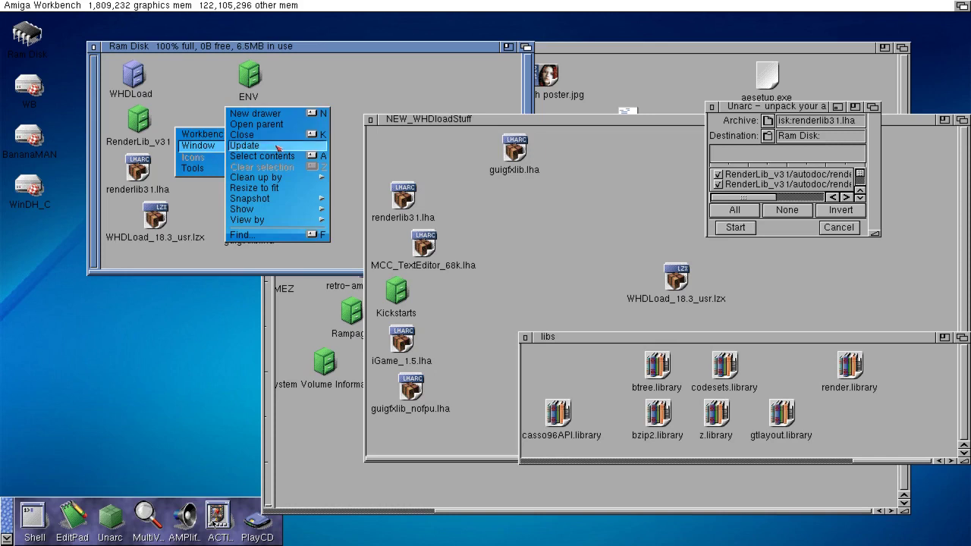
right_click(276, 146)
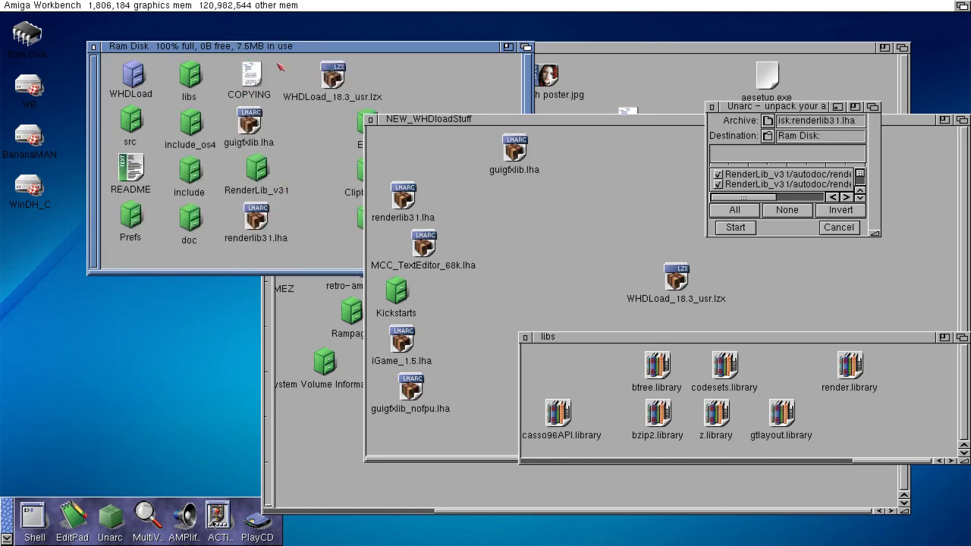
left_click(310, 50)
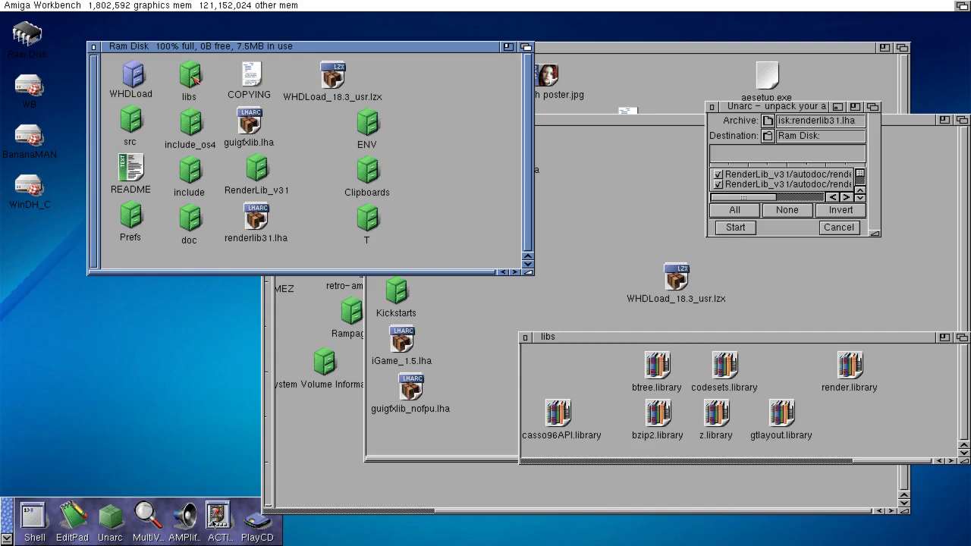
double_click(192, 77)
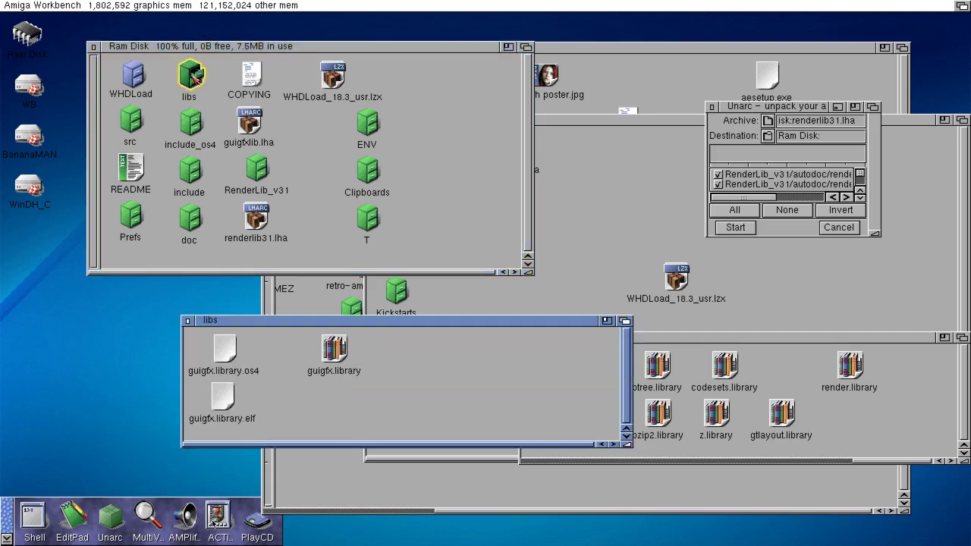
left_click_drag(315, 327, 908, 410)
left_click(246, 57)
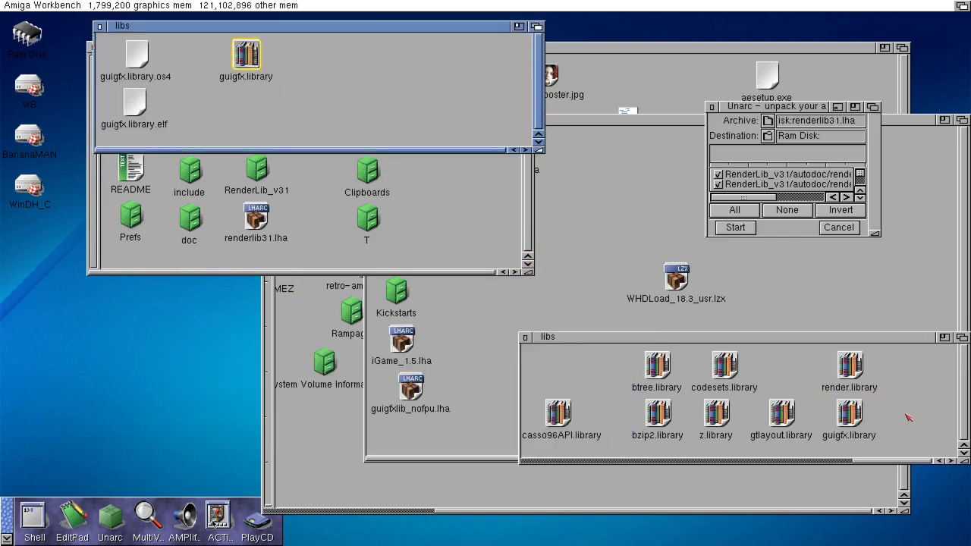
- Close the unpacked libs and Ram Disk windows and move the NEW_WHDloadStuff window clear of the WB libs drawer
left_click(99, 27)
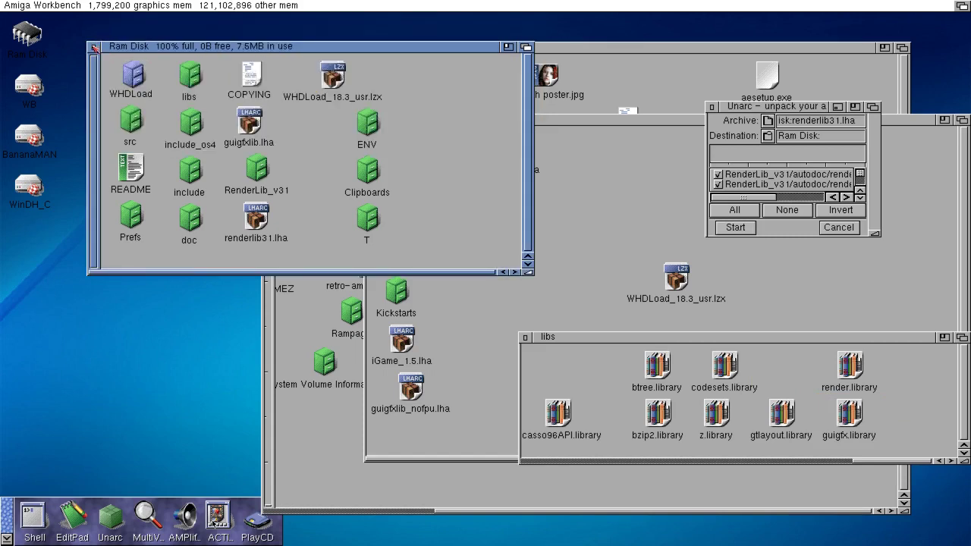
left_click(94, 47)
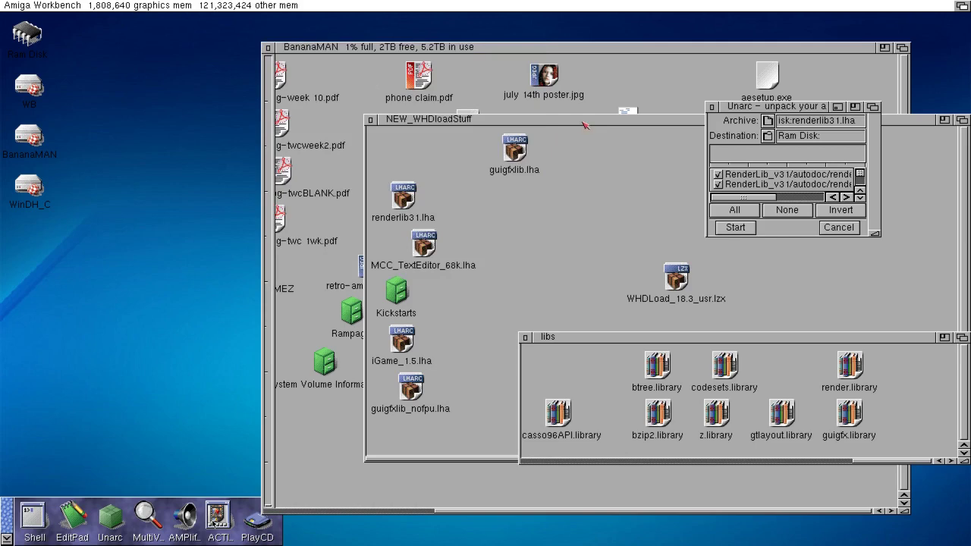
left_click_drag(584, 125, 419, 71)
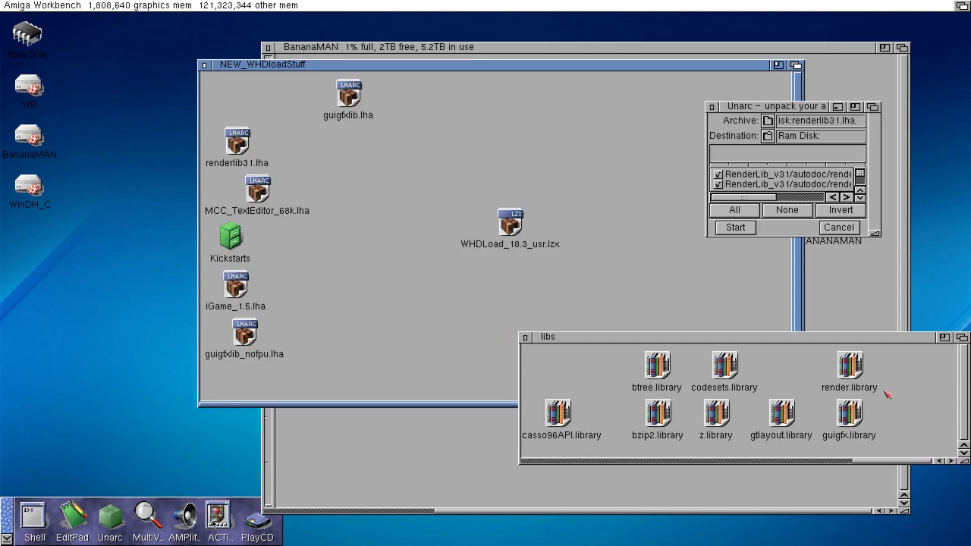
- Spread out the guigfxlib_nofpu.lha, MCC_TextEditor_68k.lha and iGame_1.5.lha icons in the NEW_WHDloadStuff window
left_click(851, 416)
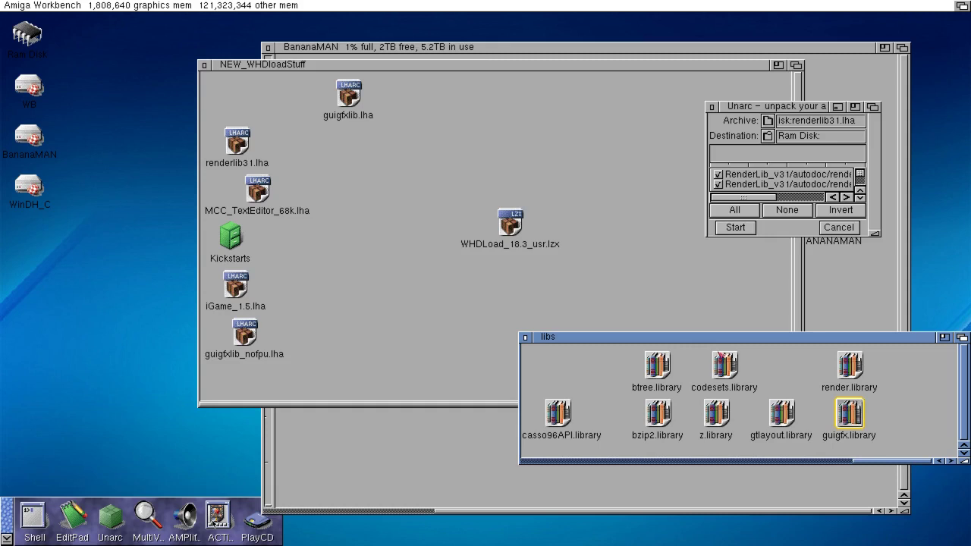
left_click(356, 279)
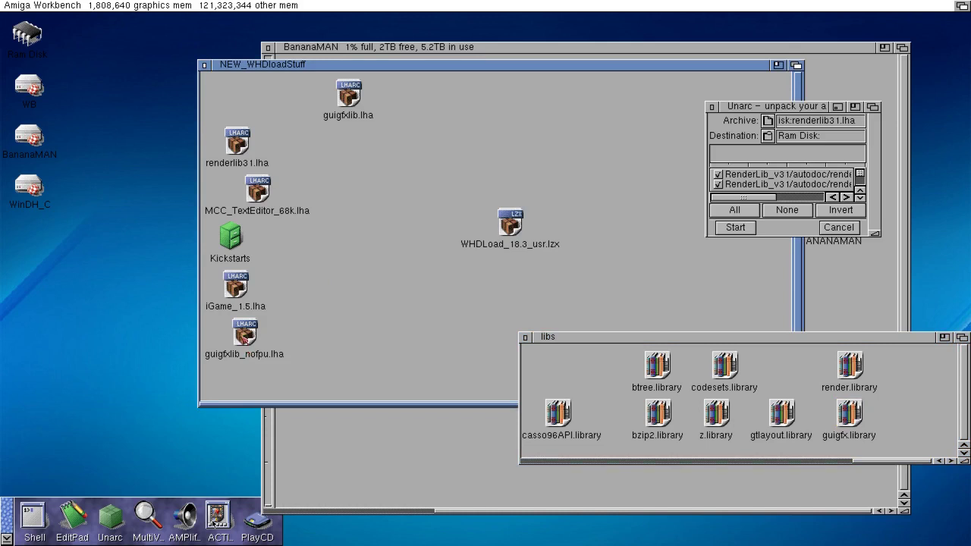
left_click_drag(244, 340, 476, 138)
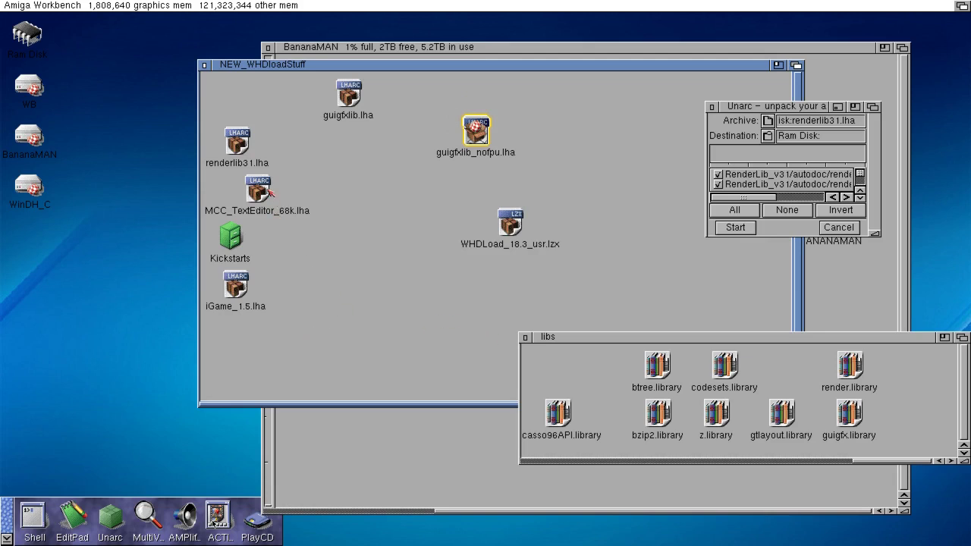
left_click_drag(263, 190, 353, 203)
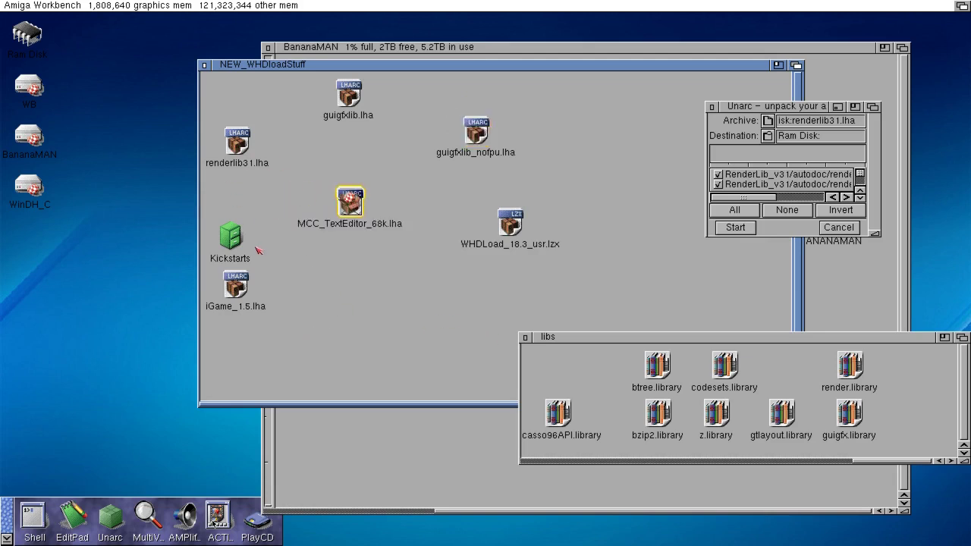
left_click_drag(238, 288, 340, 289)
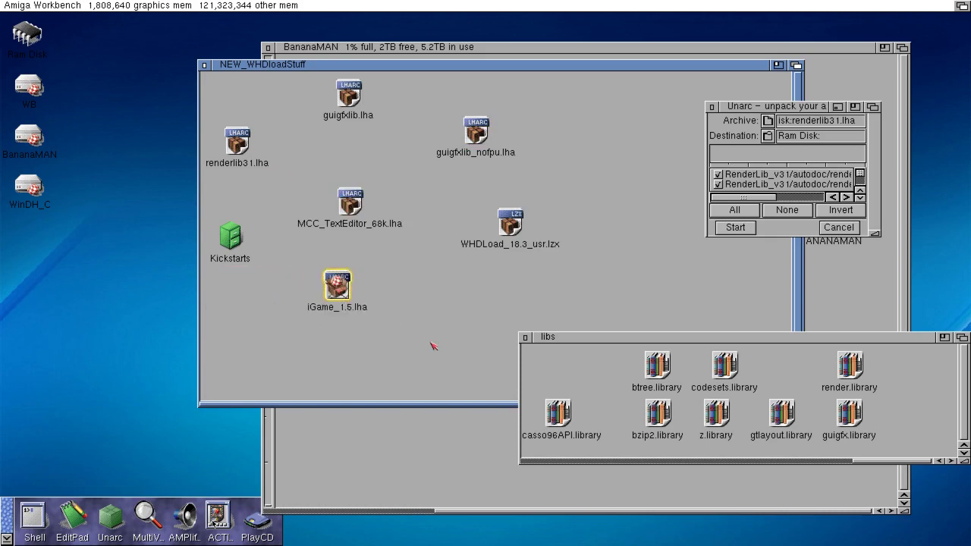
- Copy iGame_1.5.lha to the Ram Disk and close the WB libs drawer and the leftover renderlib31 Unarc window
left_click(524, 337)
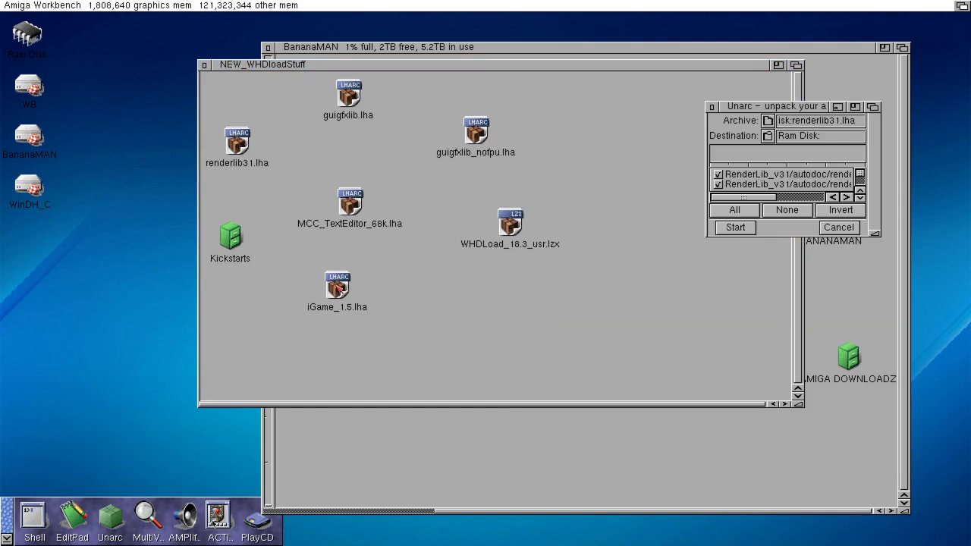
left_click_drag(336, 285, 31, 34)
left_click(711, 106)
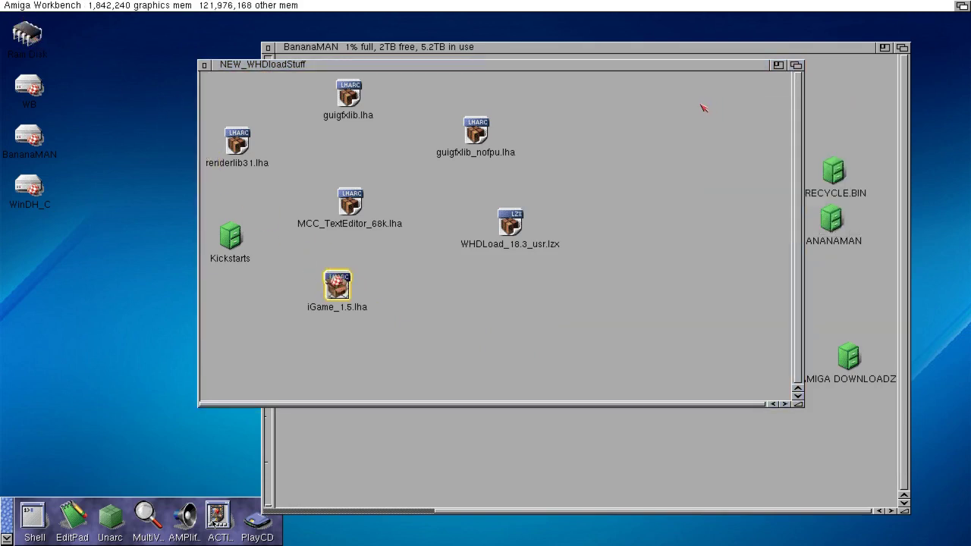
- Open the Ram Disk and load its copy of iGame_1.5.lha into Unarc
left_click(29, 35)
double_click(29, 35)
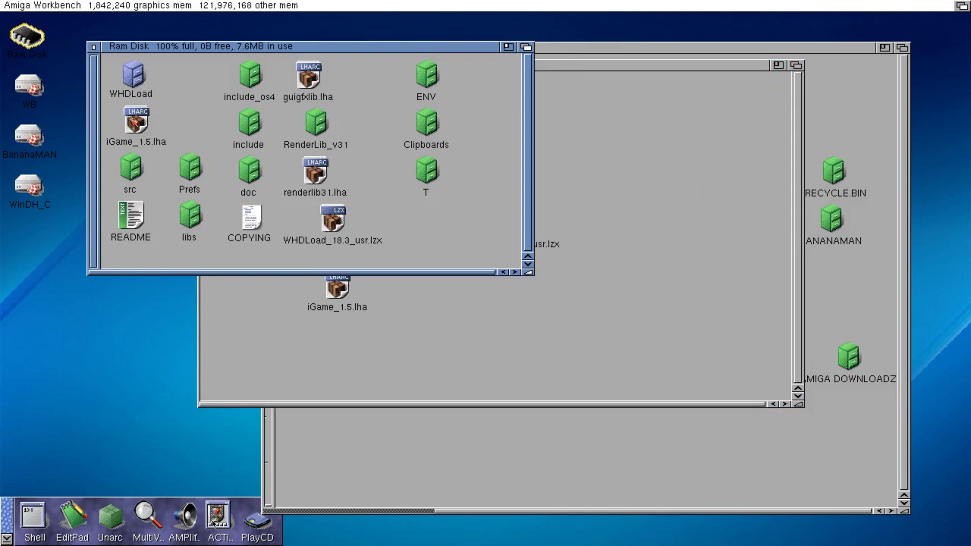
left_click(137, 121)
right_click(135, 116)
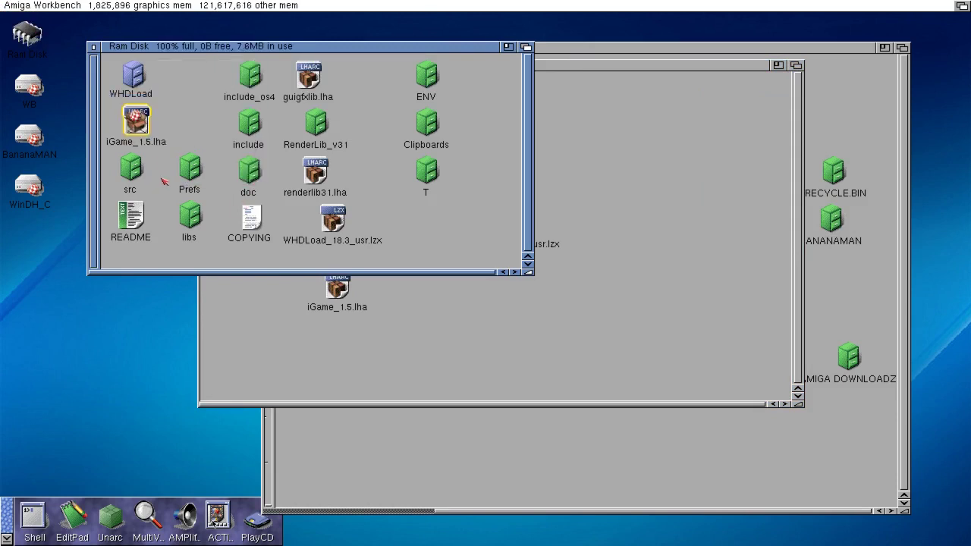
double_click(135, 122)
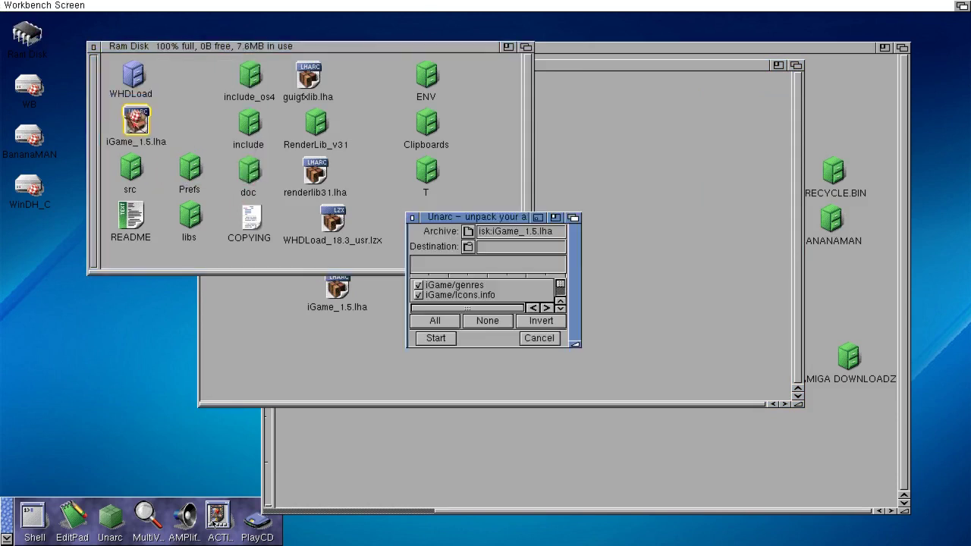
- Unpack iGame_1.5.lha with the Ram Disk as destination and close Unarc
left_click(468, 246)
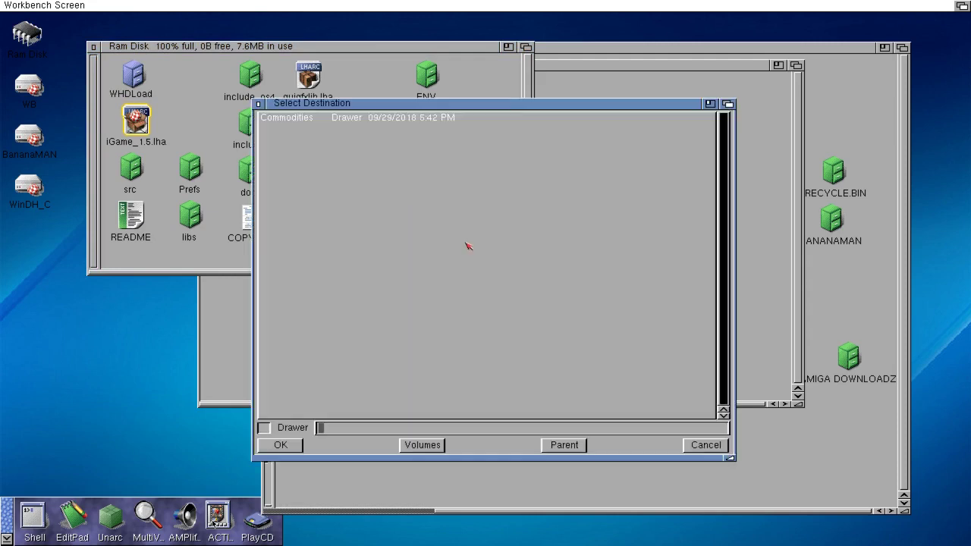
left_click(417, 446)
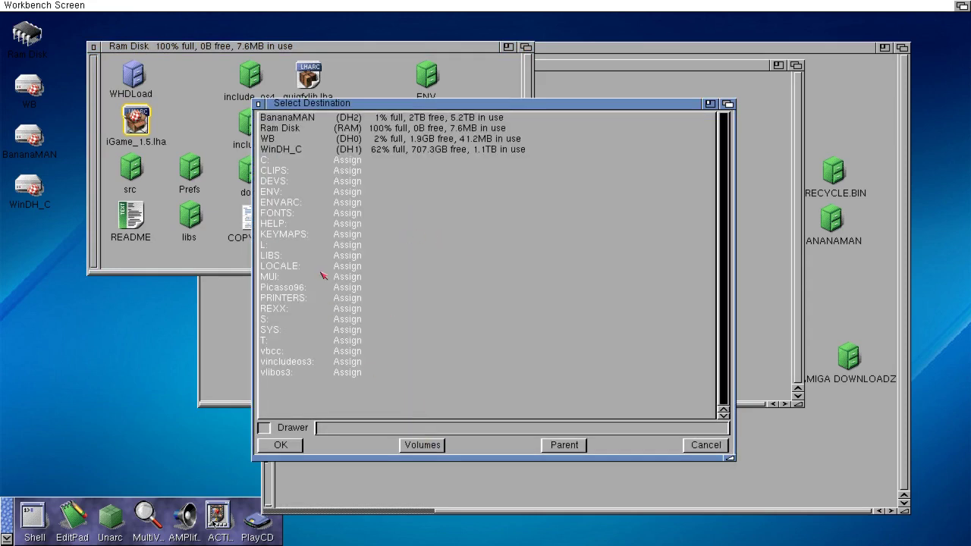
left_click(286, 129)
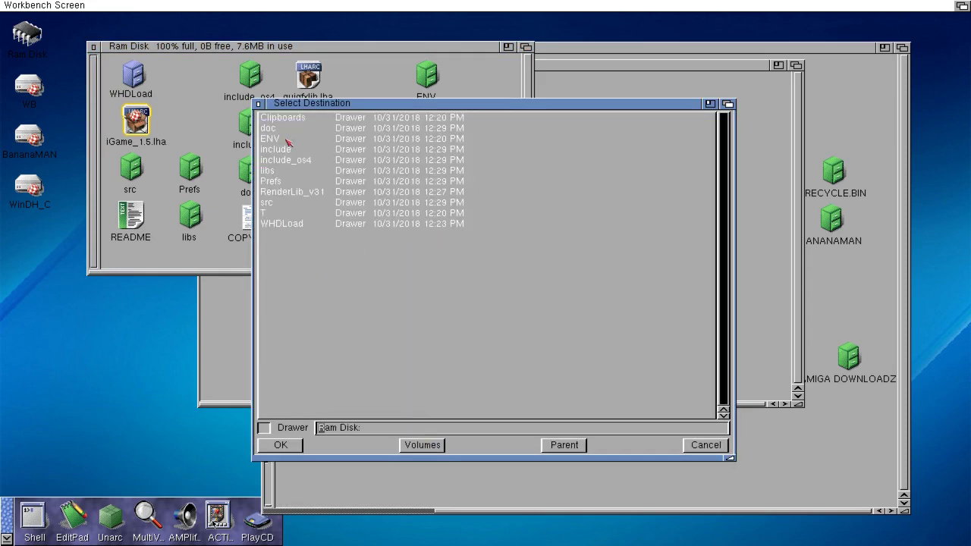
left_click(281, 446)
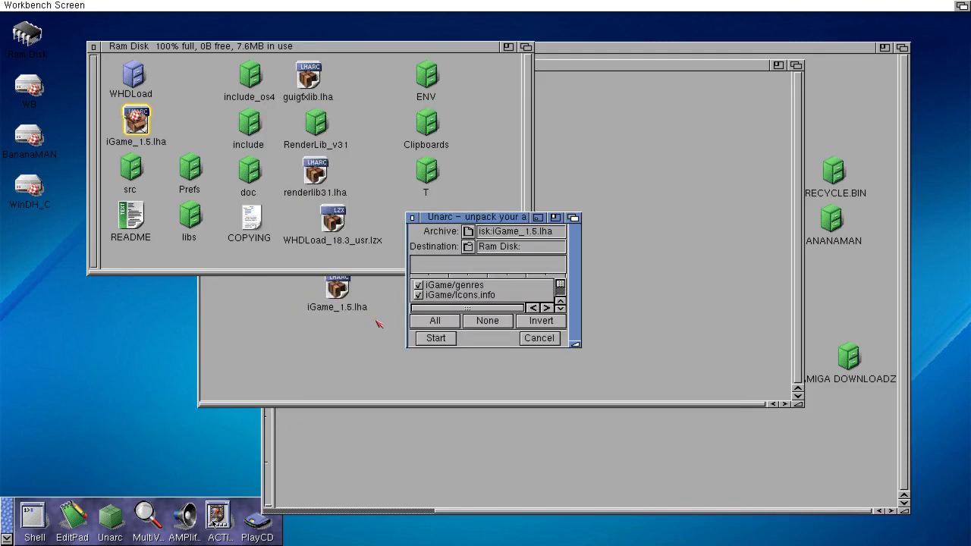
left_click(437, 339)
left_click(413, 217)
- Update the Ram Disk window and open the unpacked iGame drawer
left_click(379, 179)
right_click(379, 179)
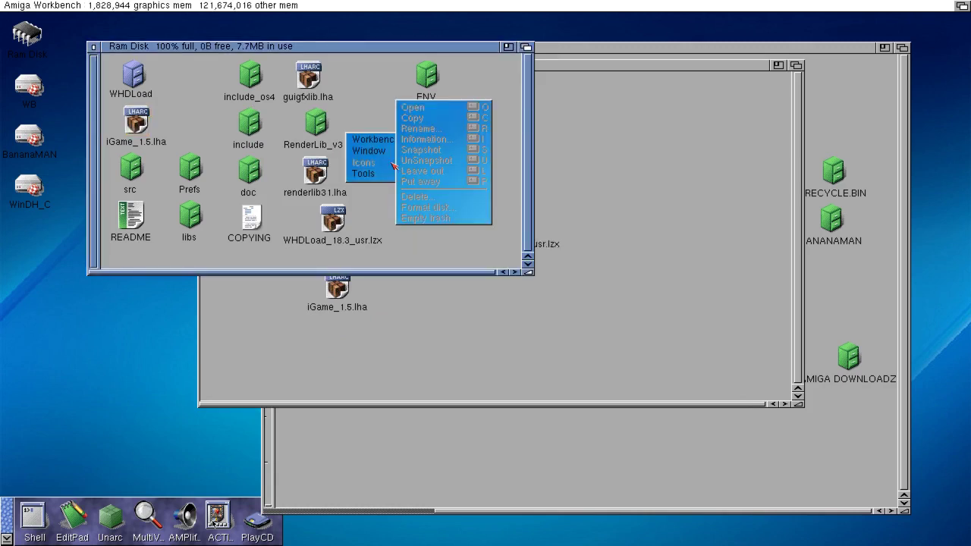
left_click(448, 133)
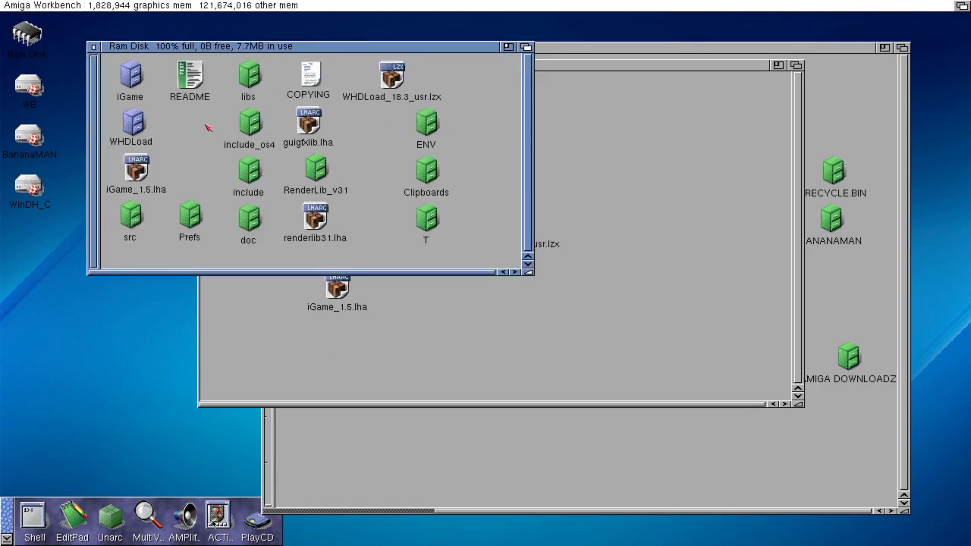
left_click(133, 76)
double_click(133, 78)
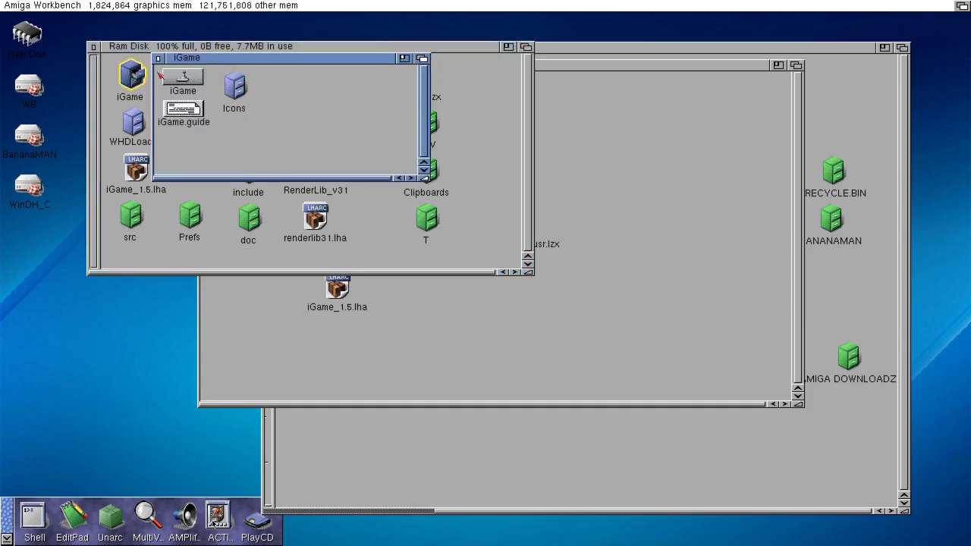
- Close the iGame drawer, move the Ram Disk window lower, and copy the iGame drawer onto the opened WB disk
left_click(160, 62)
left_click_drag(159, 45, 399, 315)
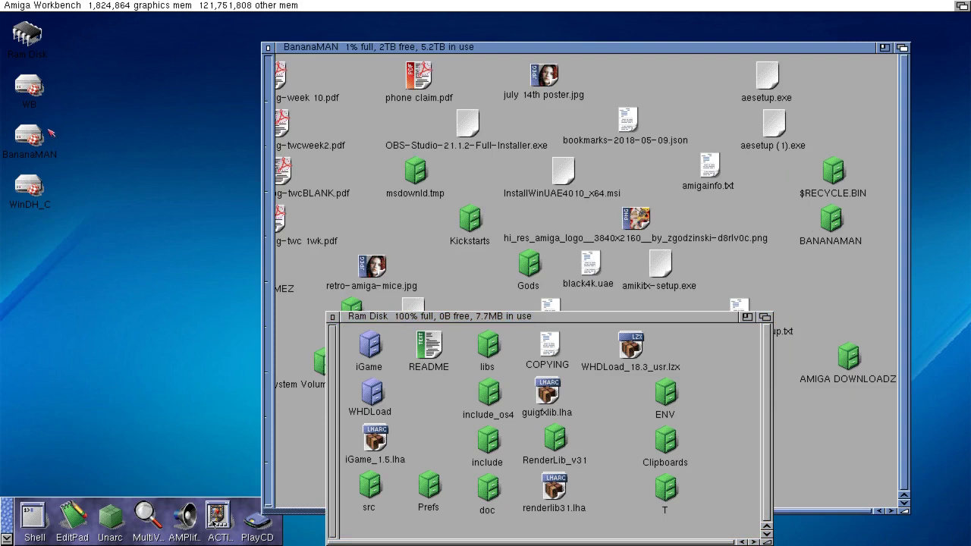
double_click(40, 89)
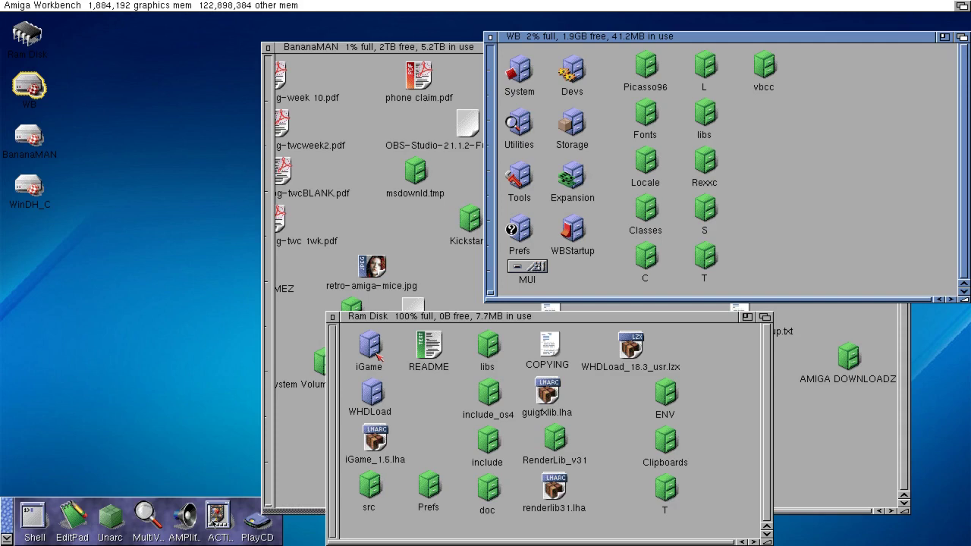
left_click_drag(378, 357, 768, 144)
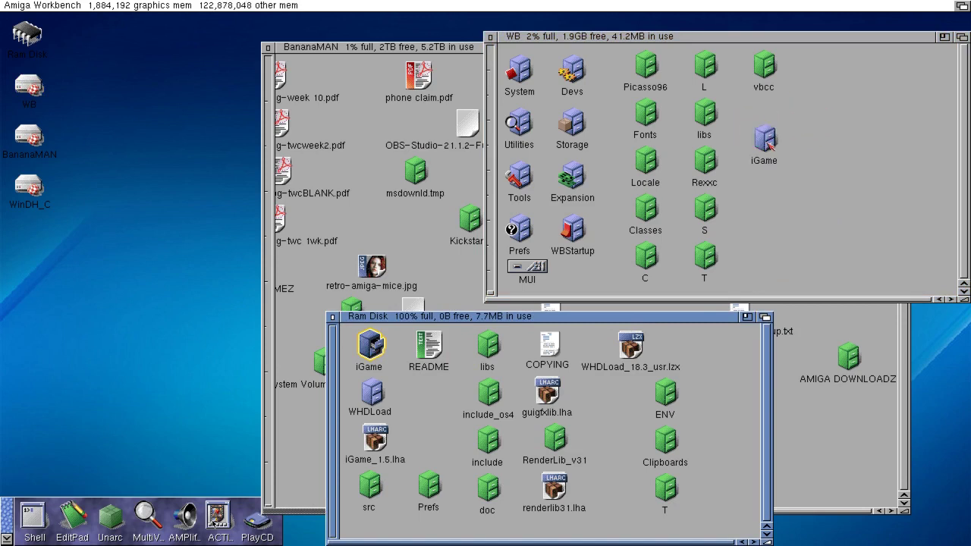
- Close the Ram Disk window, consult the Requirements page of iGame.guide in WB's iGame drawer, and close the guide and drawer
left_click(332, 317)
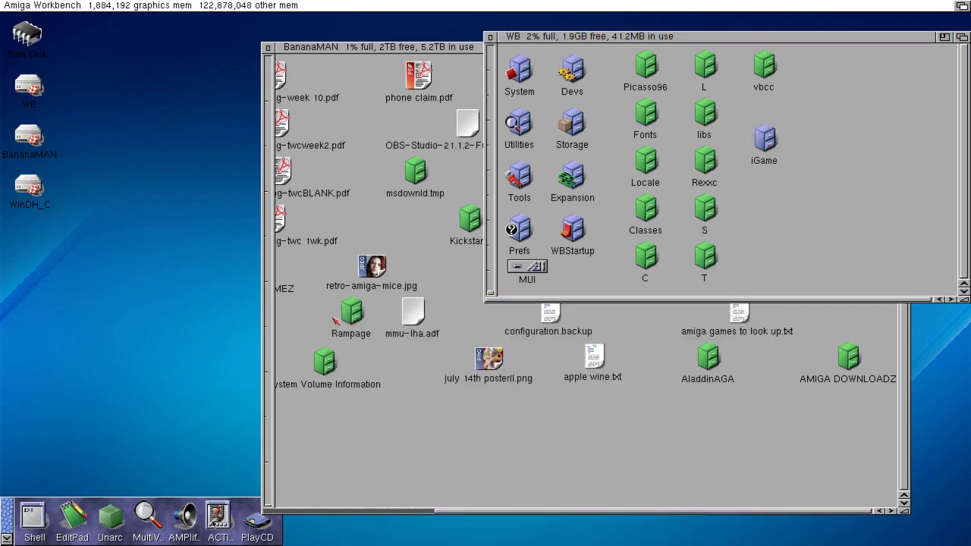
double_click(763, 141)
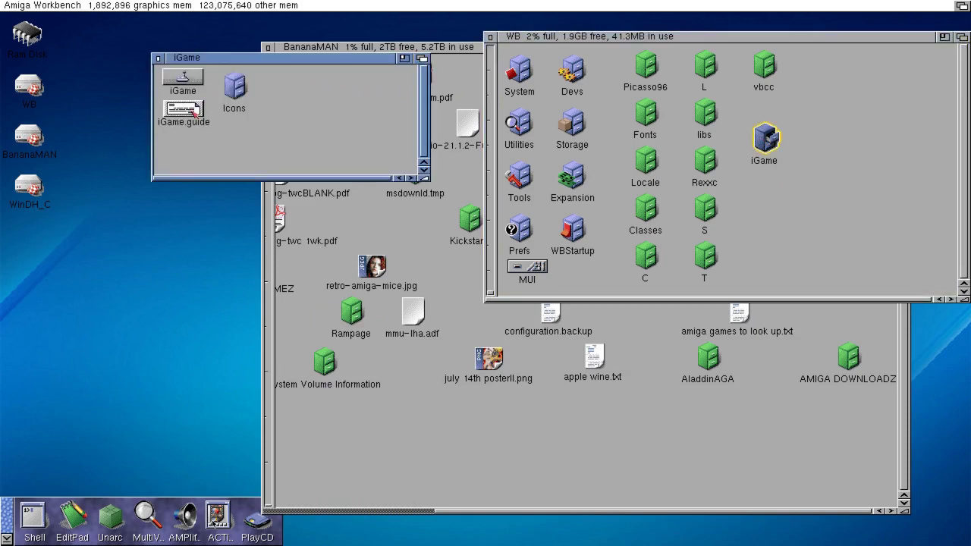
double_click(190, 110)
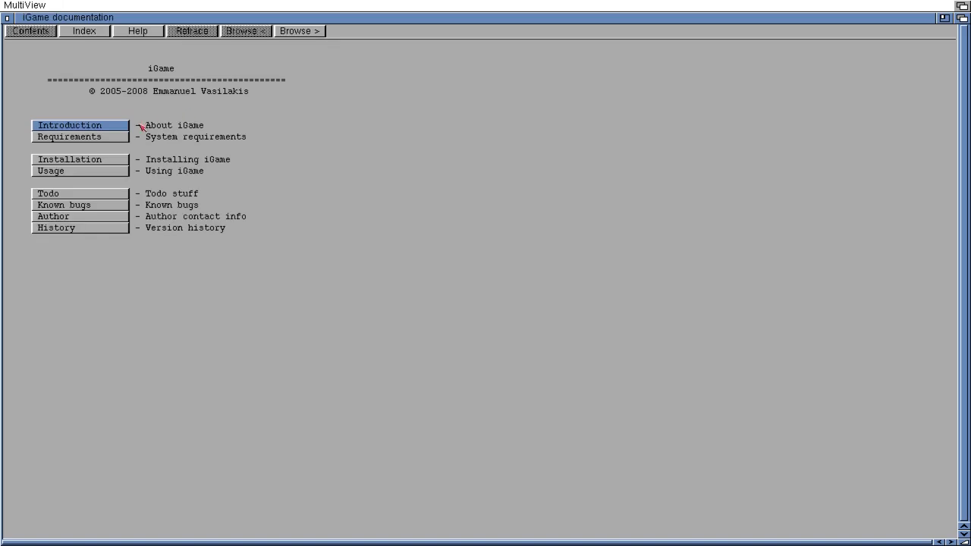
left_click(84, 136)
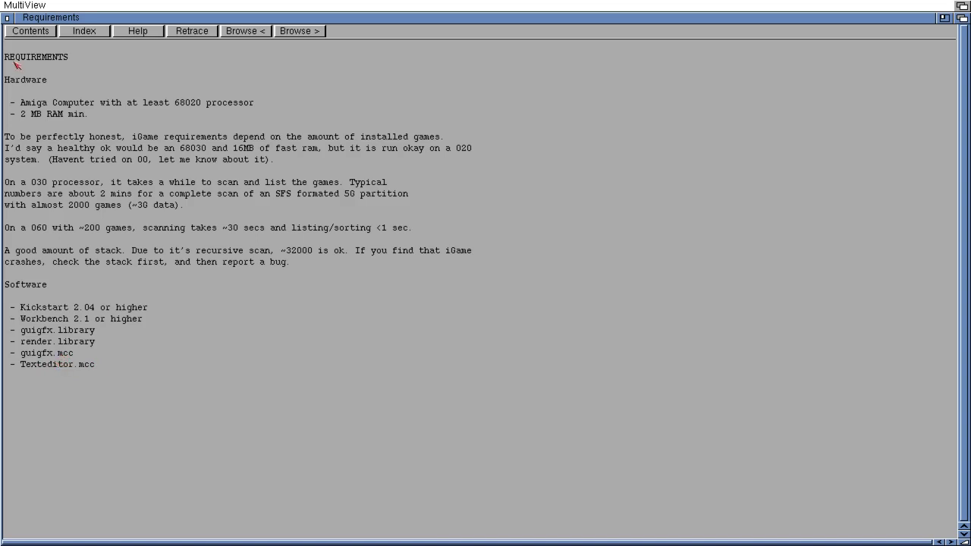
left_click(6, 17)
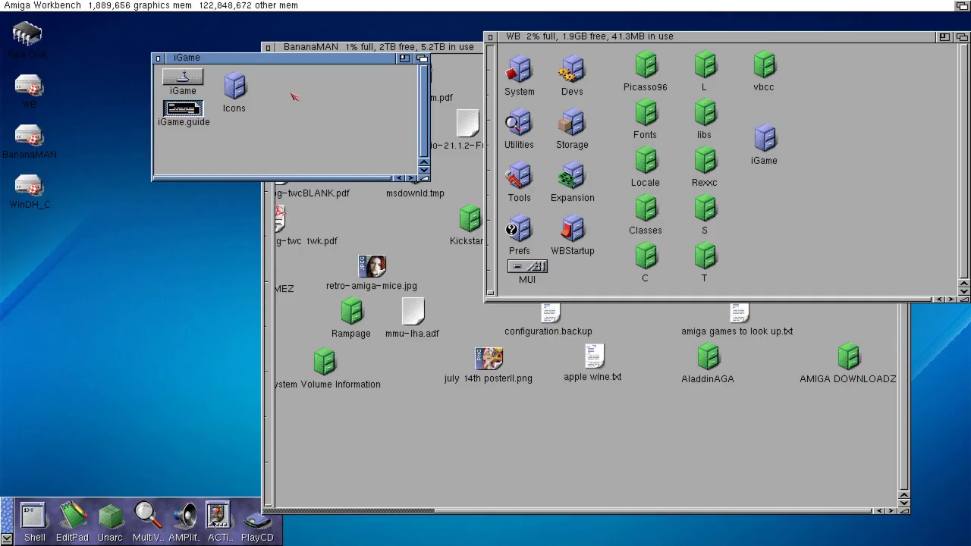
left_click(430, 471)
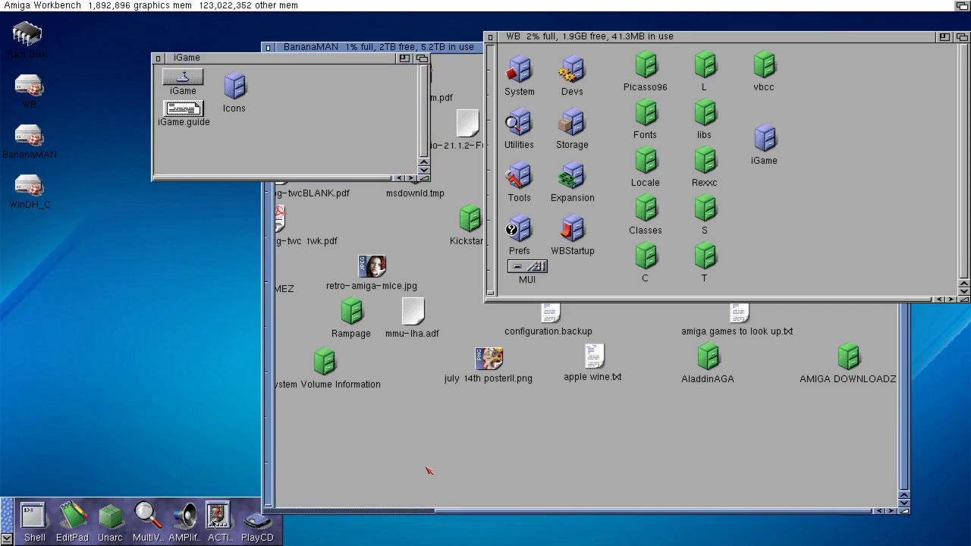
left_click(159, 63)
left_click(158, 61)
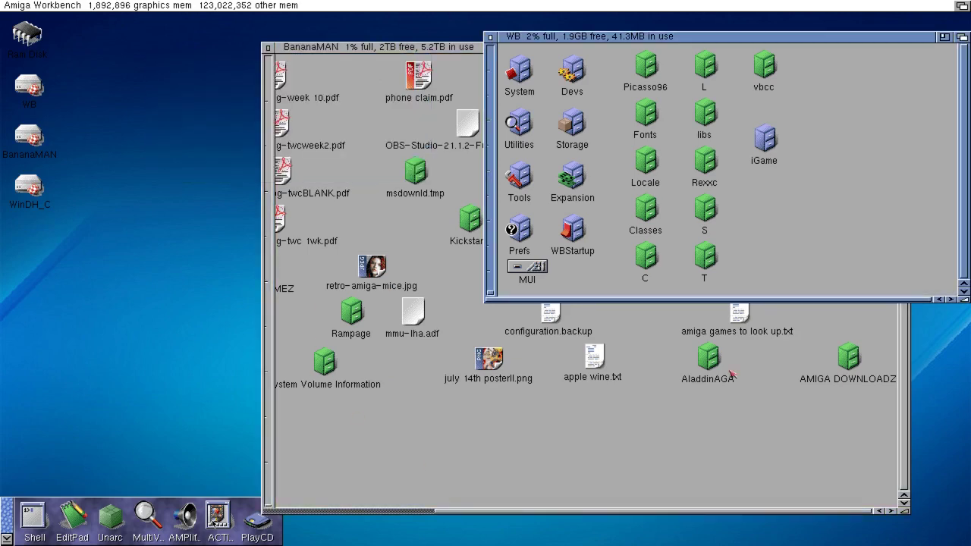
- Open the NEW_WHDloadStuff drawer inside AMIGA DOWNLOADZ and close the AMIGA DOWNLOADZ window
double_click(857, 365)
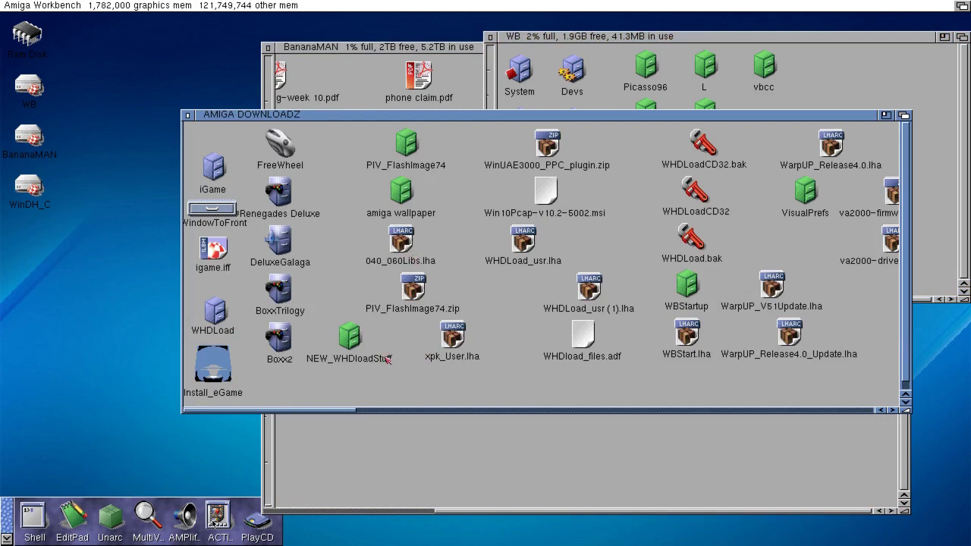
double_click(345, 336)
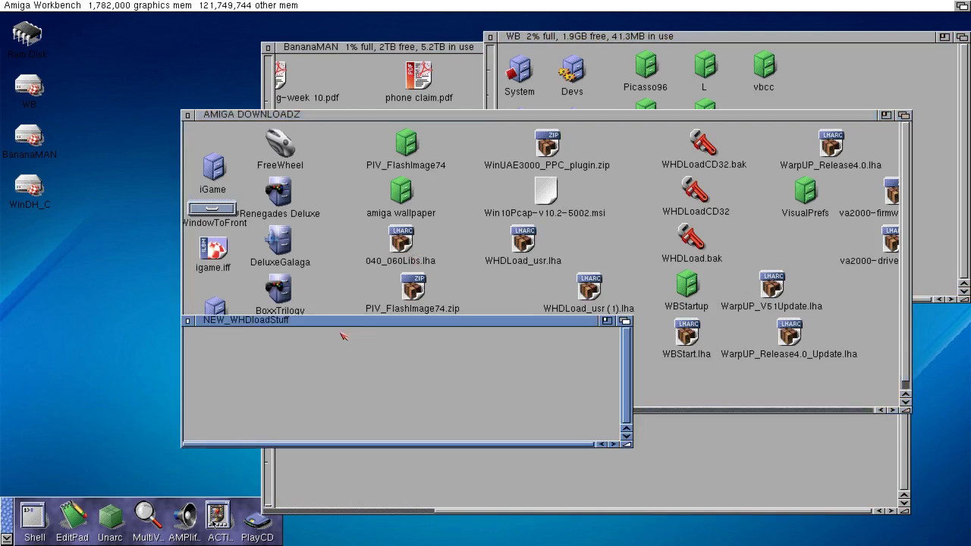
left_click(192, 118)
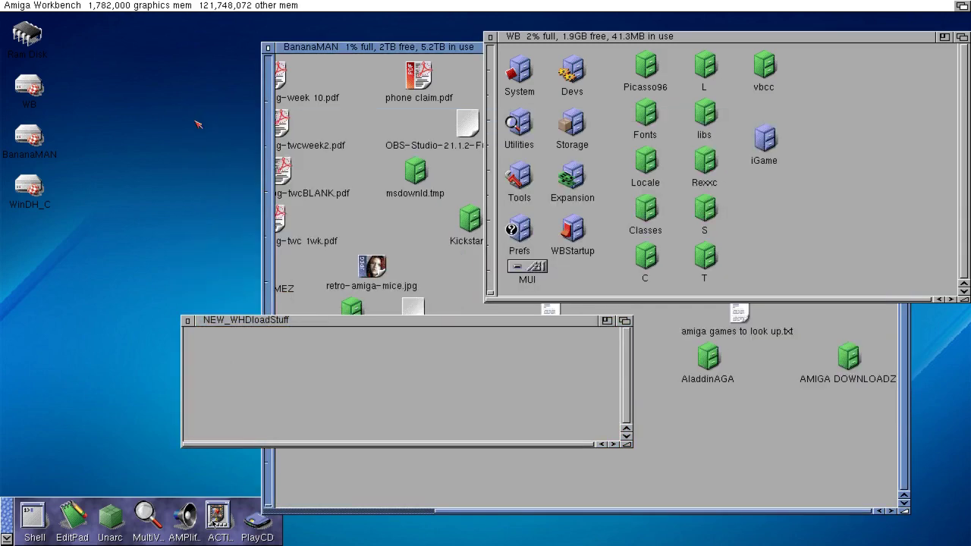
- Show all files in the NEW_WHDloadStuff drawer, then move its window higher and make it taller
right_click(248, 374)
mouse_move(298, 371)
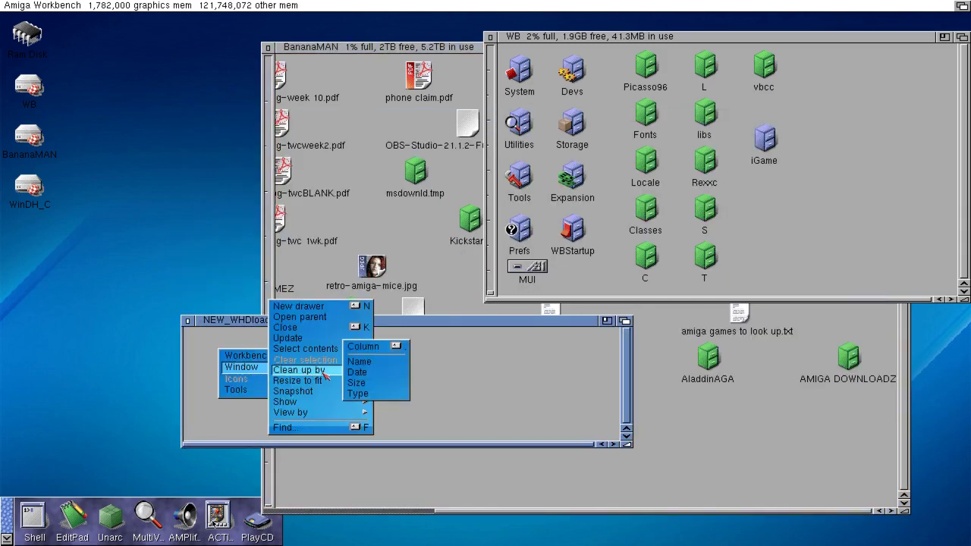
left_click(356, 407)
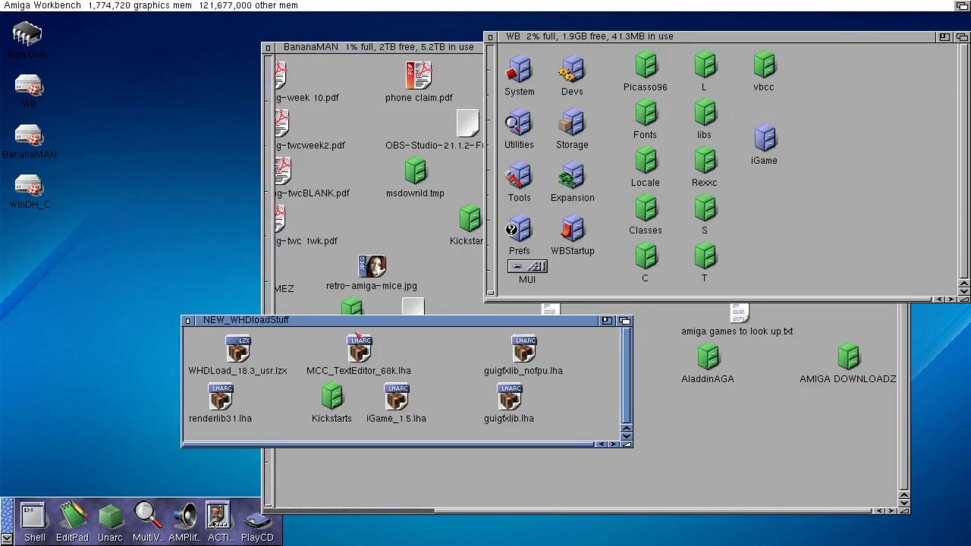
left_click_drag(361, 321, 294, 110)
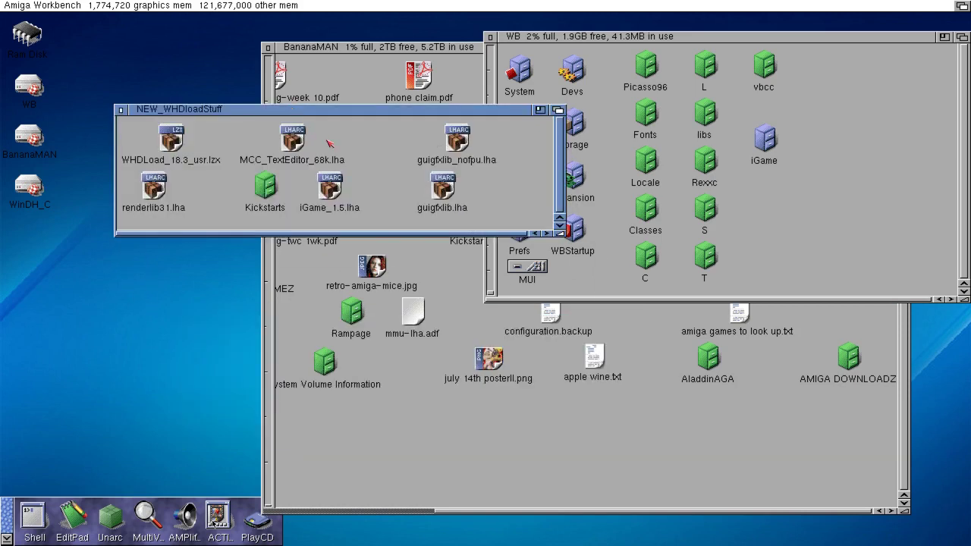
left_click_drag(562, 234, 569, 481)
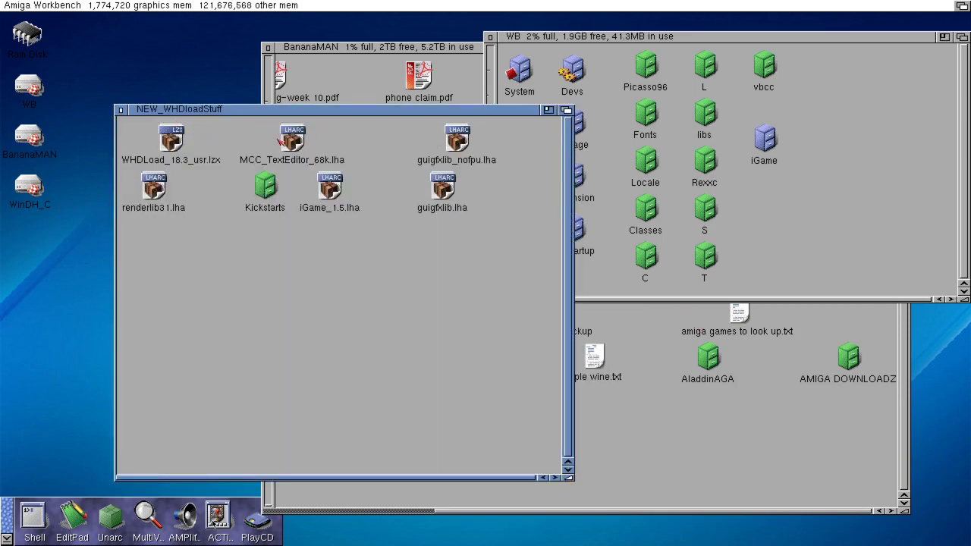
- Copy MCC_TextEditor_68k.lha to the Ram Disk, then open the Ram Disk and move its window over the NEW_WHDloadStuff window
left_click(303, 147)
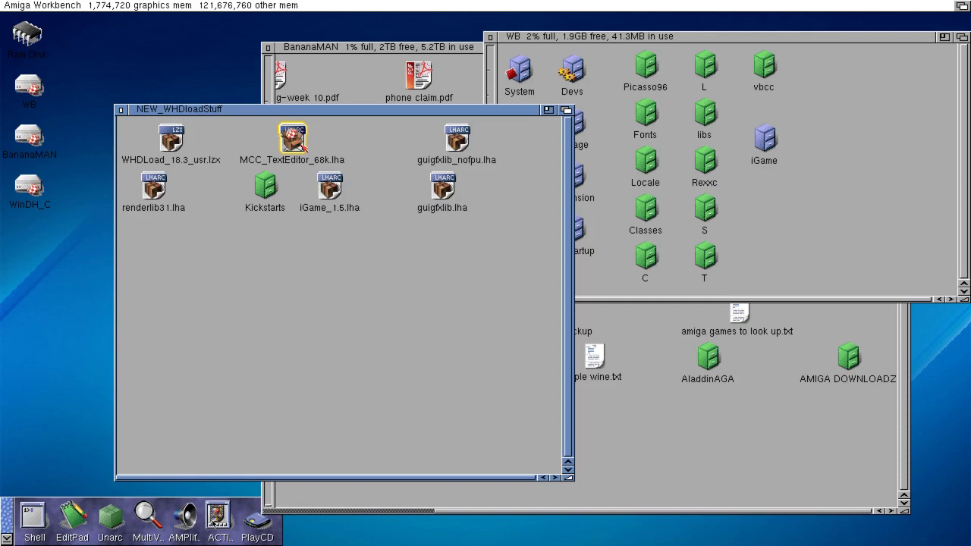
left_click_drag(302, 146, 34, 46)
double_click(29, 36)
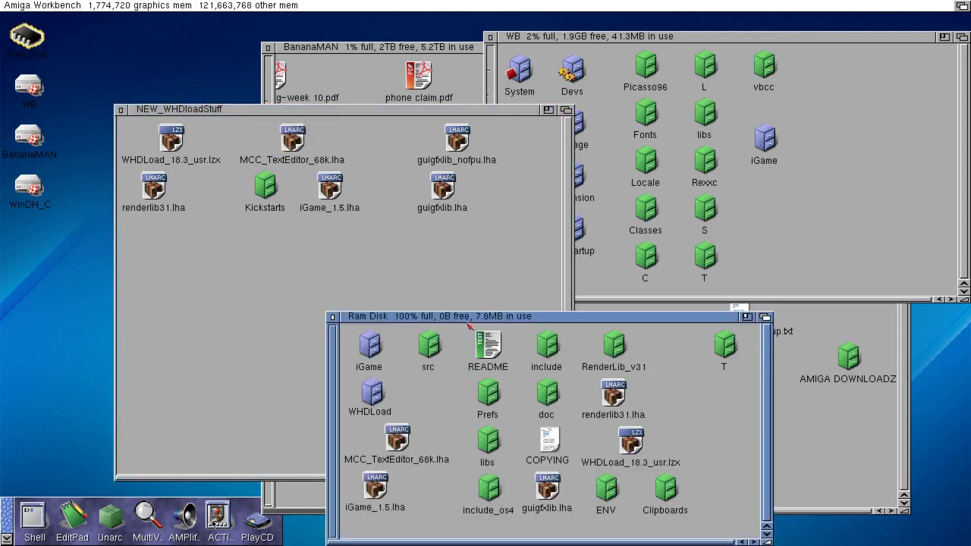
left_click_drag(468, 324, 308, 132)
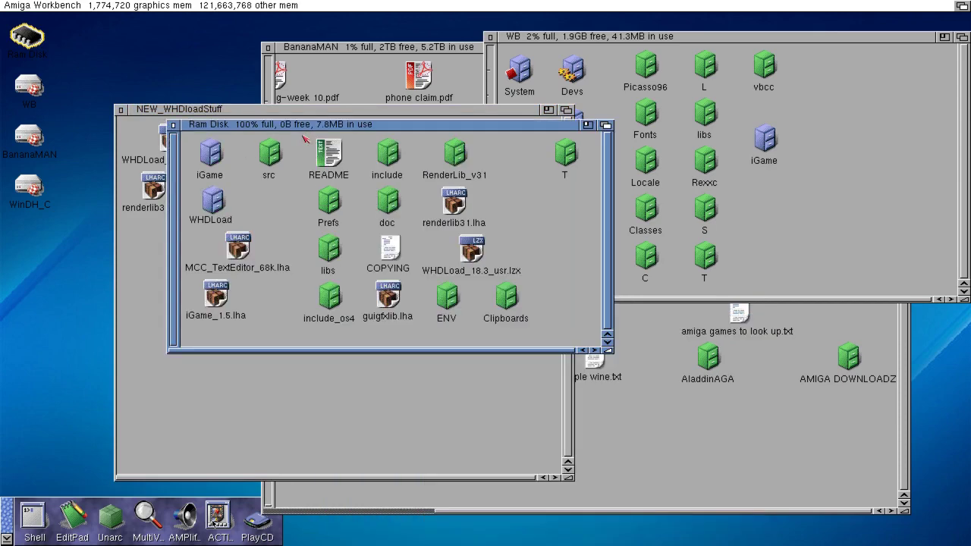
- Unpack MCC_TextEditor_68k.lha with the Ram Disk as destination, overwriting all existing files, and close Unarc
double_click(237, 248)
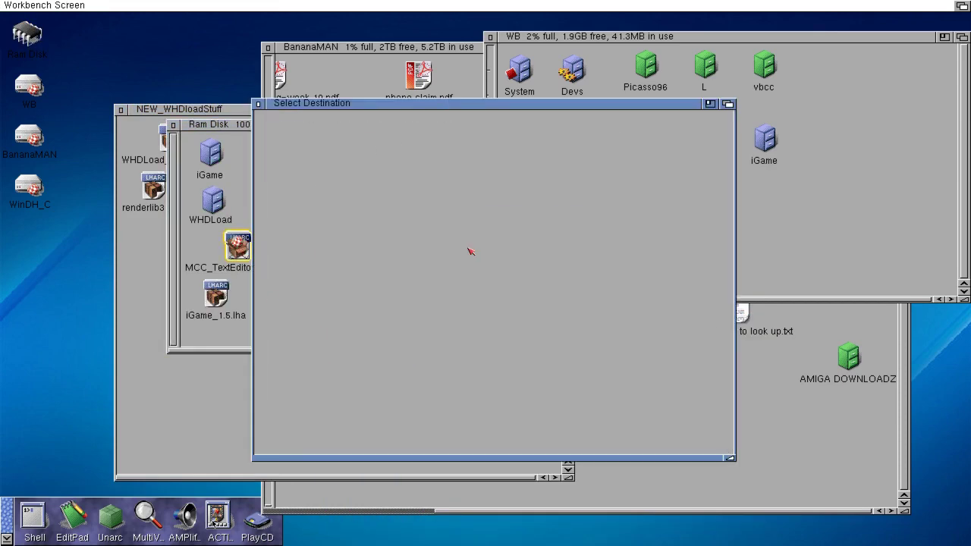
left_click(440, 447)
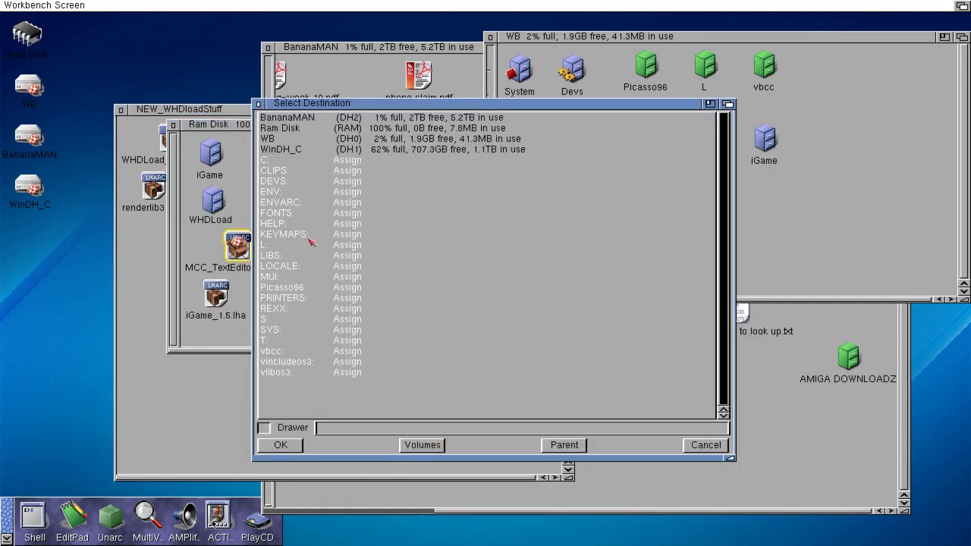
double_click(286, 129)
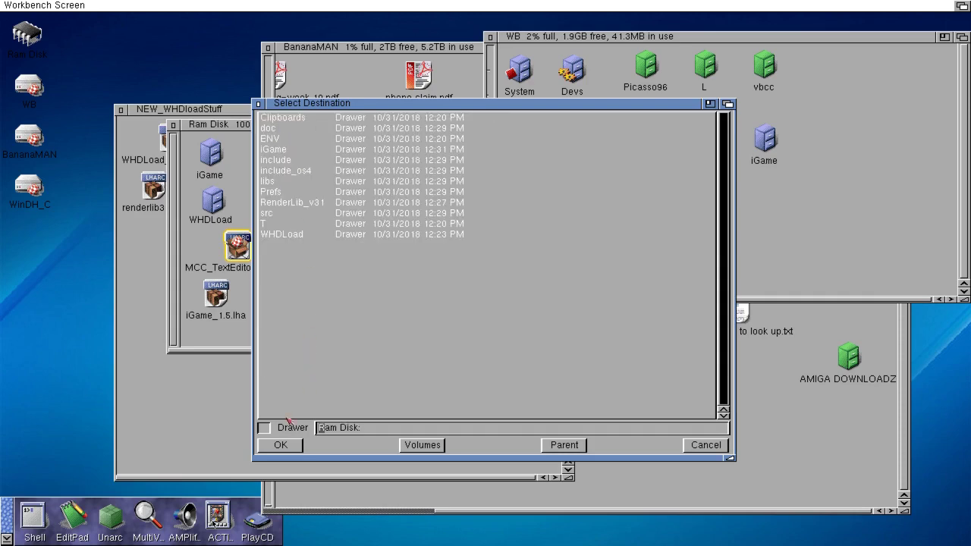
left_click(288, 444)
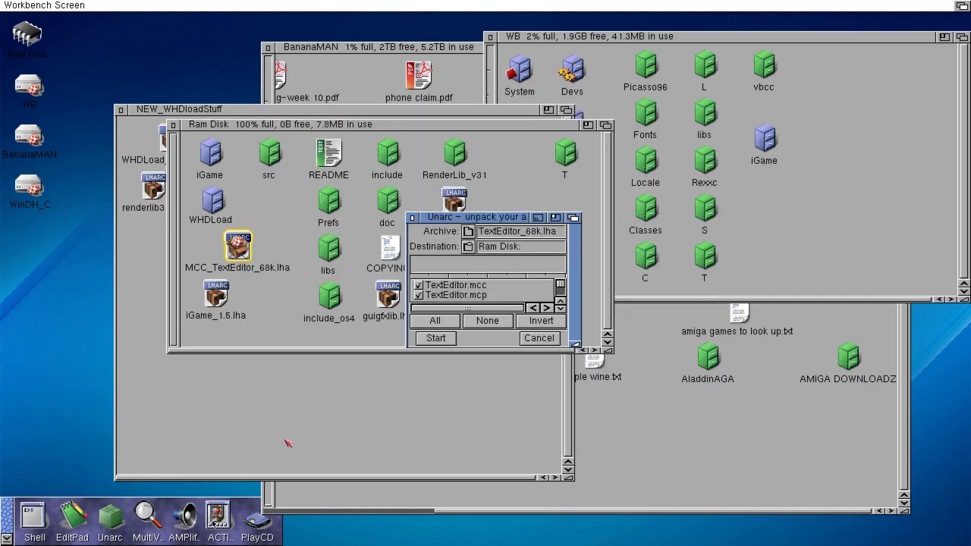
left_click(430, 343)
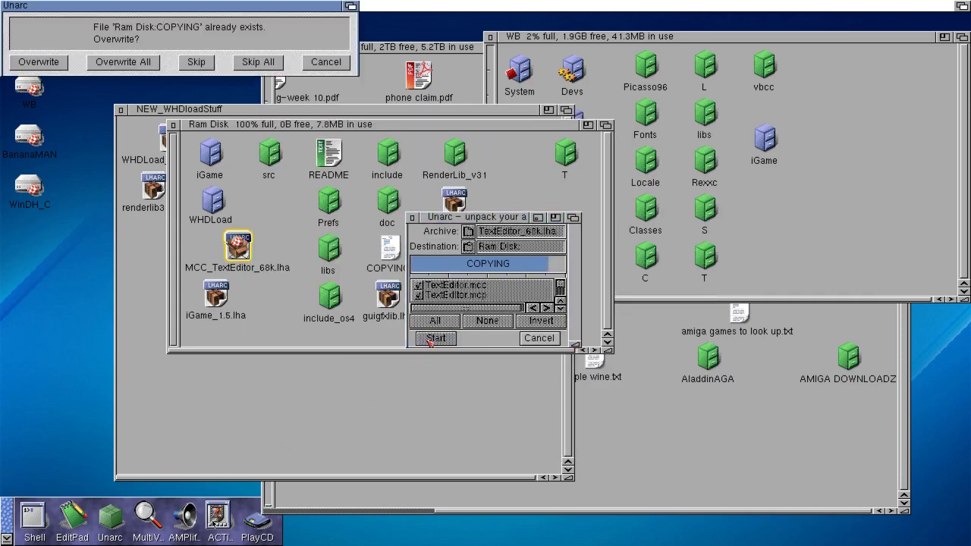
left_click(123, 62)
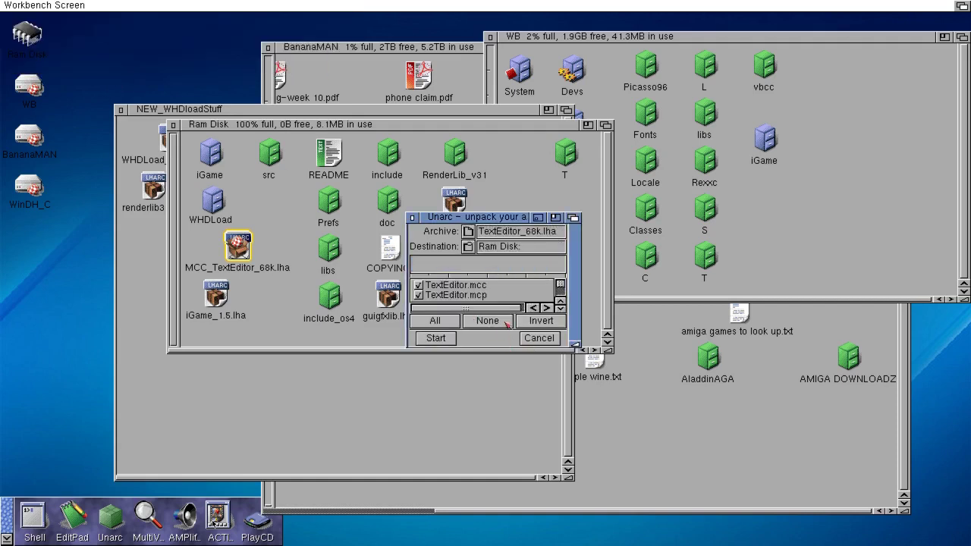
left_click(413, 218)
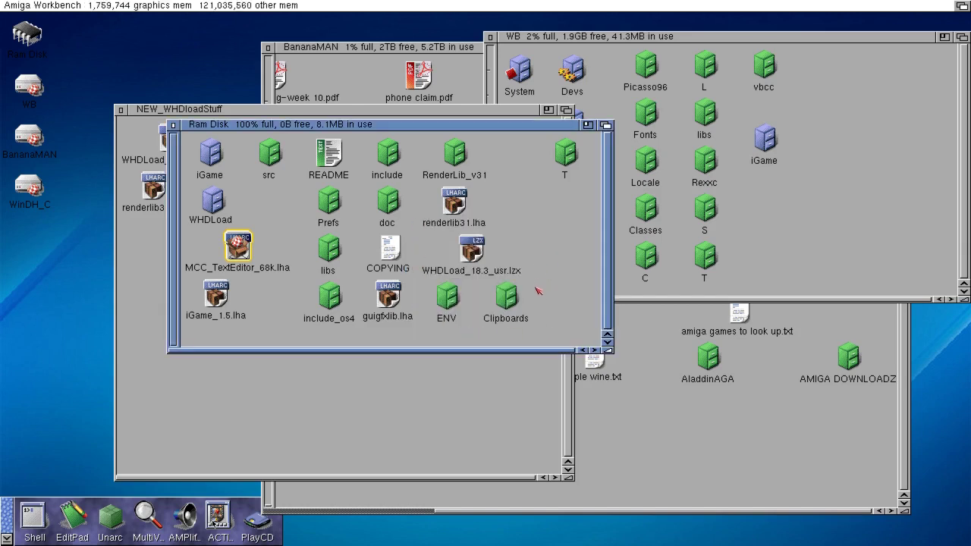
- Update the Ram Disk window to list the unpacked TextEditor files
left_click(278, 300)
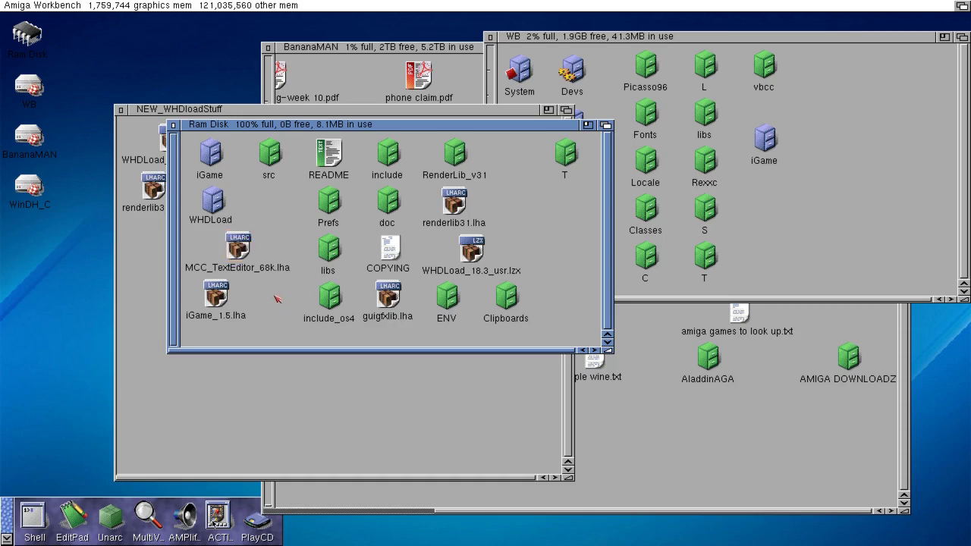
right_click(283, 303)
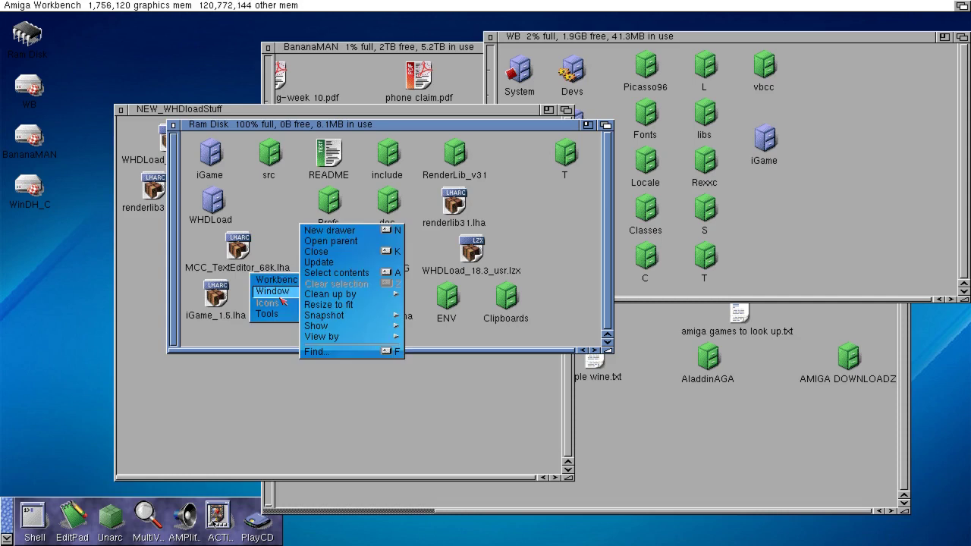
left_click(356, 266)
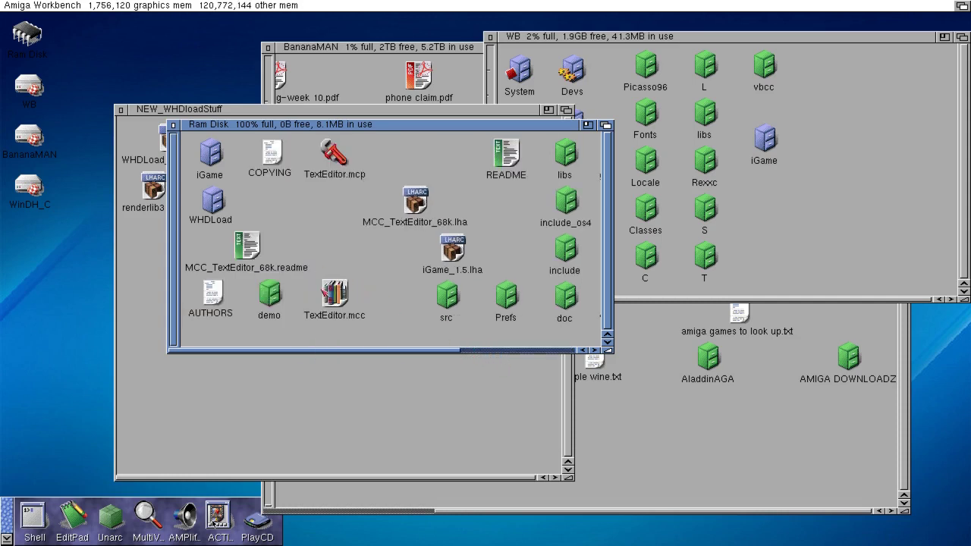
- Move the TextEditor.mcc and TextEditor.mcp icons into the free space in the middle of the Ram Disk window
left_click_drag(326, 293, 324, 231)
left_click(337, 156)
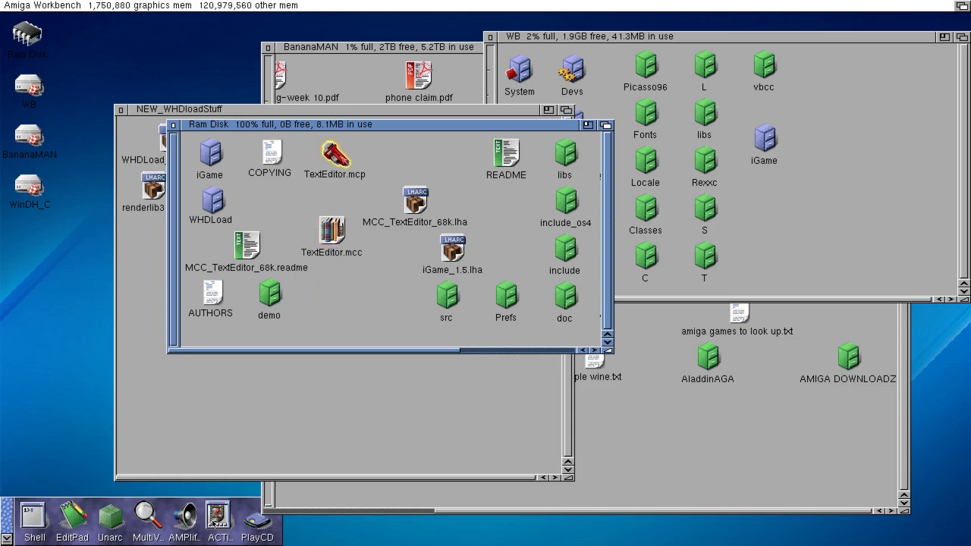
left_click_drag(335, 155, 359, 290)
left_click(332, 230)
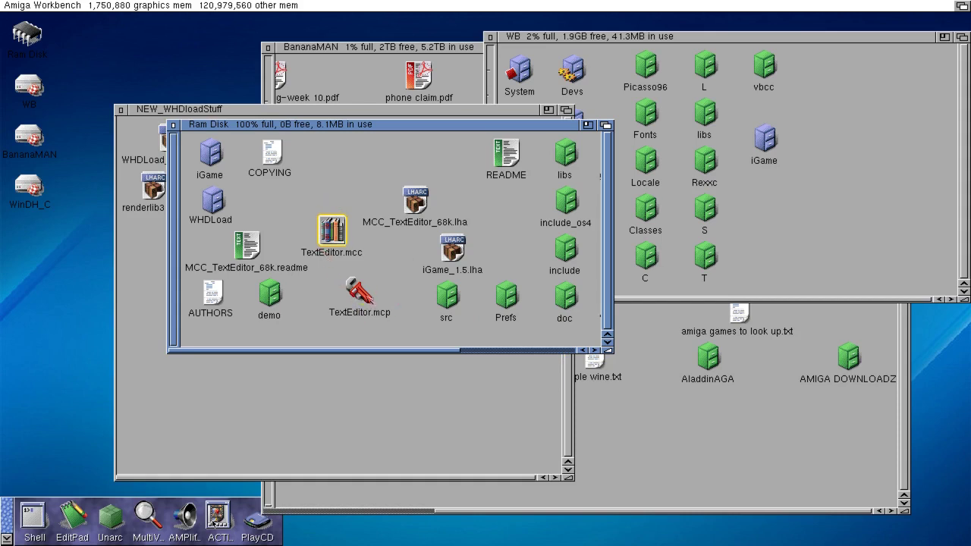
left_click(361, 294)
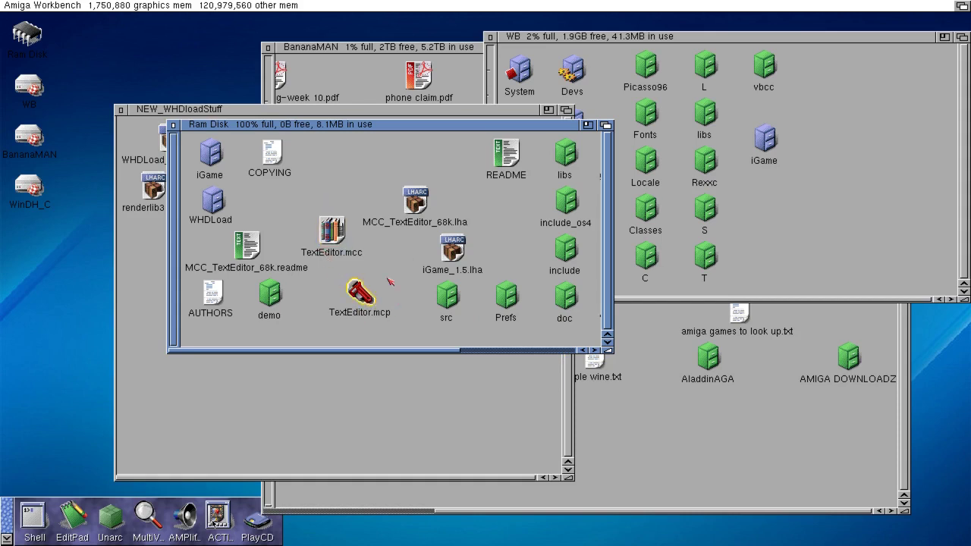
left_click(498, 351)
left_click_drag(498, 351, 386, 351)
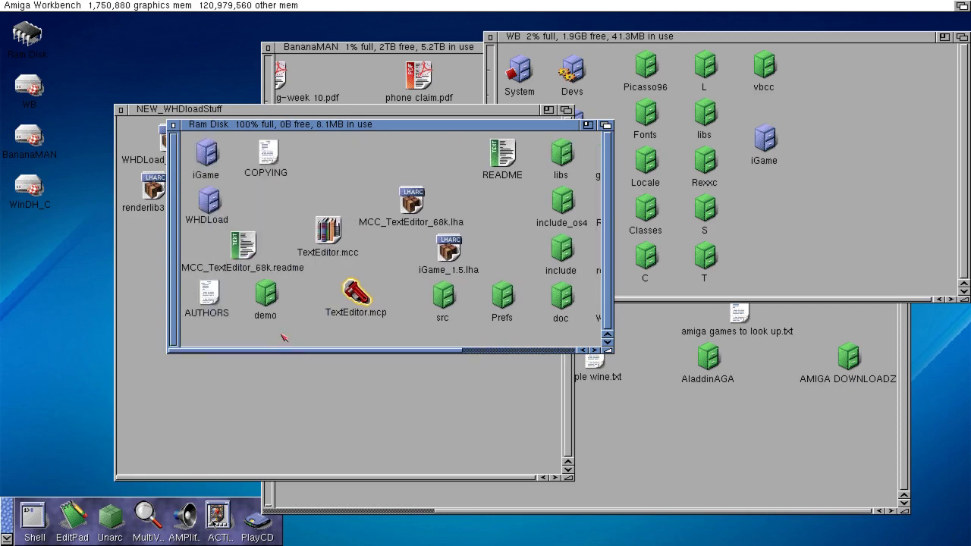
- Move the WB window slightly lower and open the Libs drawer inside its MUI drawer
left_click(530, 40)
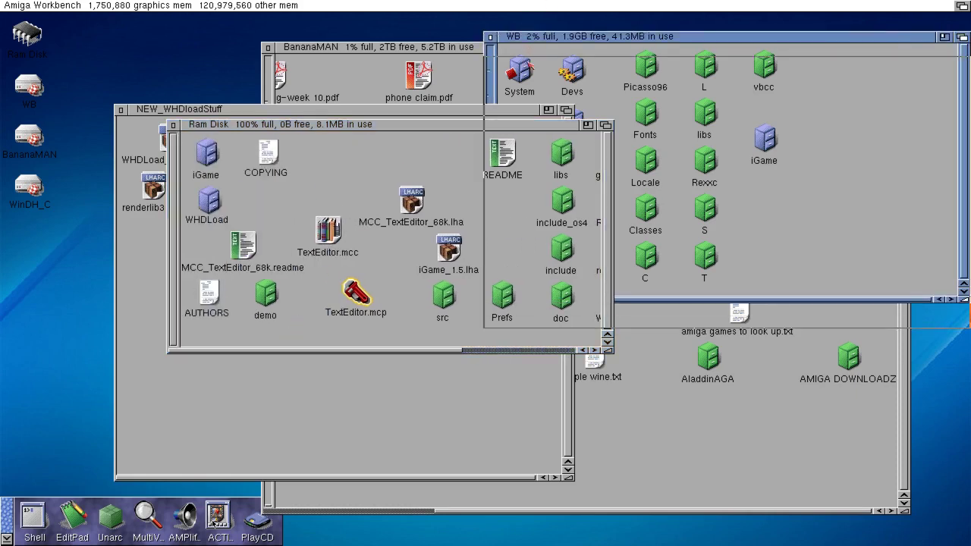
left_click_drag(530, 40, 530, 64)
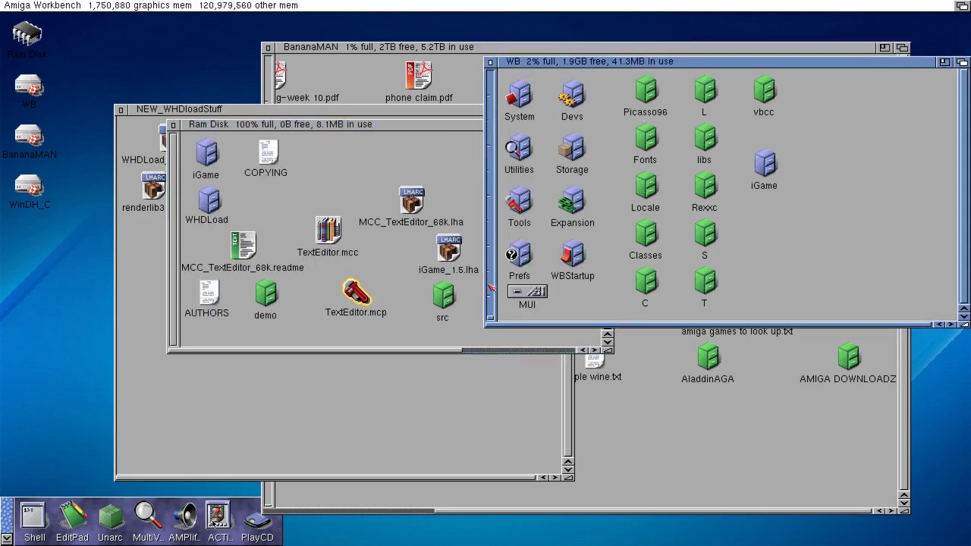
double_click(526, 289)
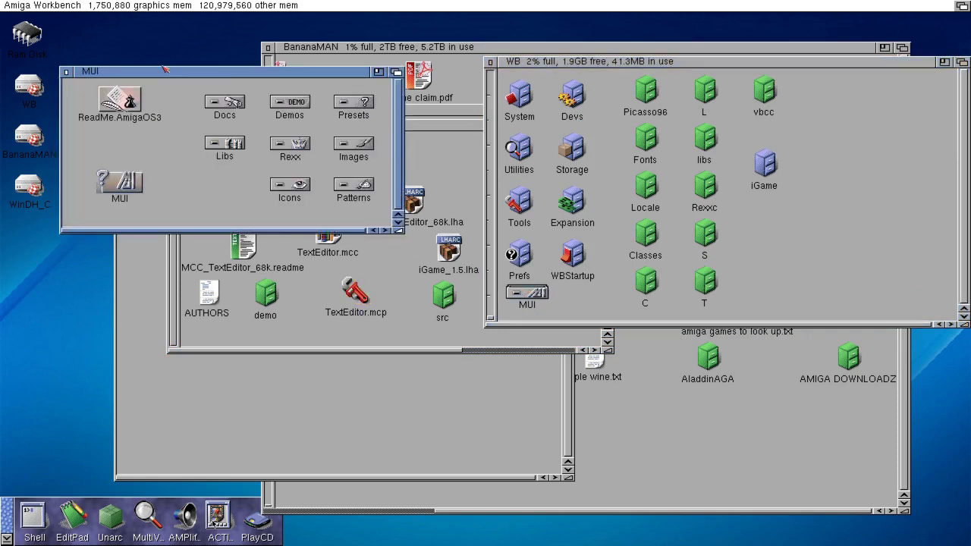
double_click(226, 144)
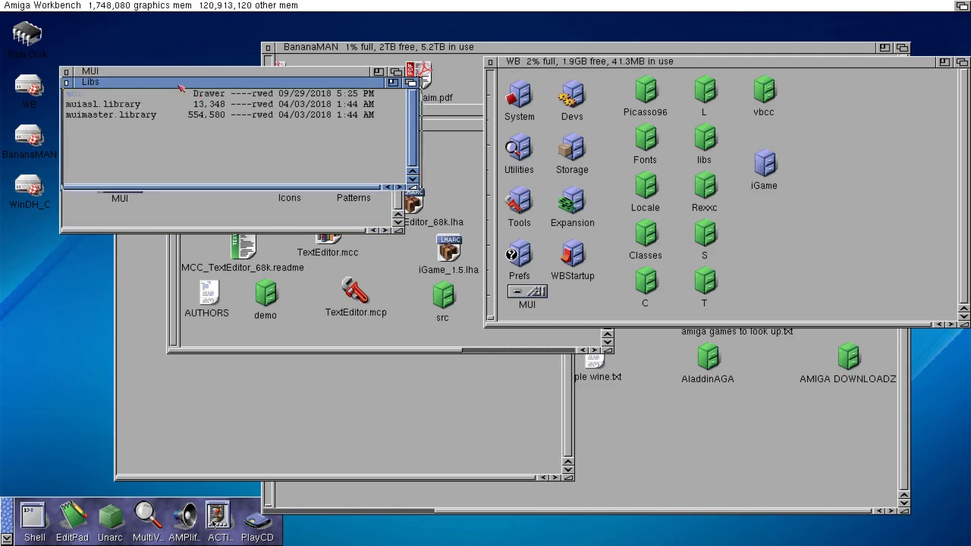
- Move the Libs window over WB, close the MUI window, and open the mui drawer with its window clear of the Ram Disk icons
left_click_drag(180, 88, 601, 123)
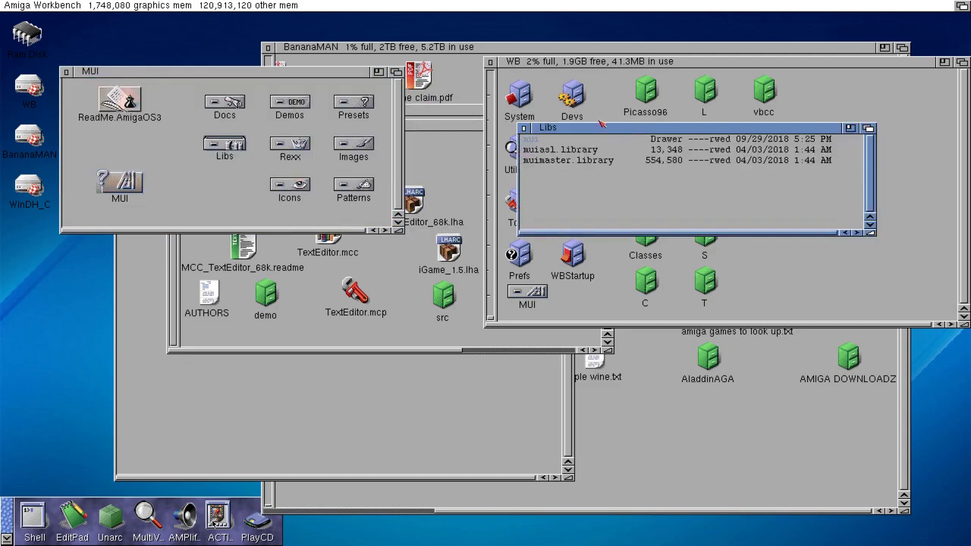
left_click(66, 73)
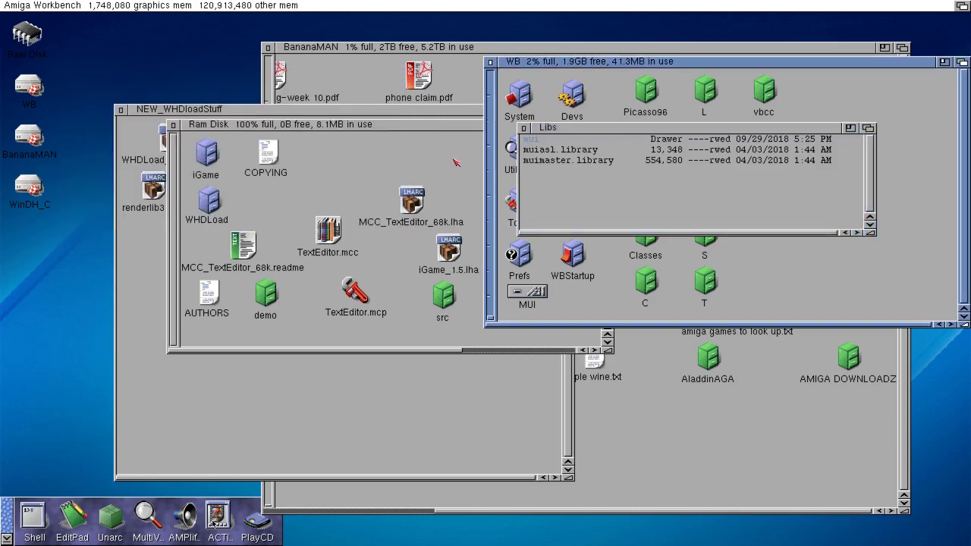
left_click(551, 143)
double_click(551, 144)
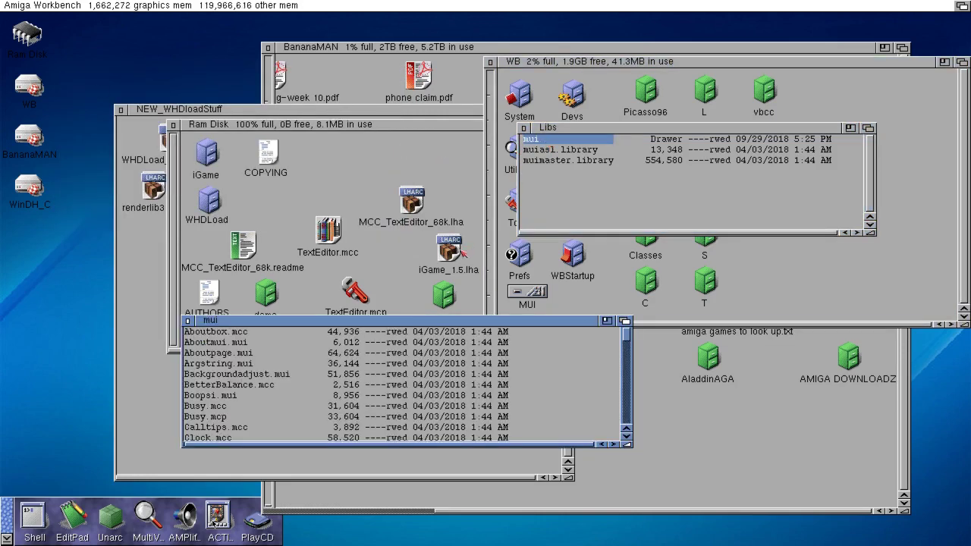
left_click_drag(406, 320, 597, 45)
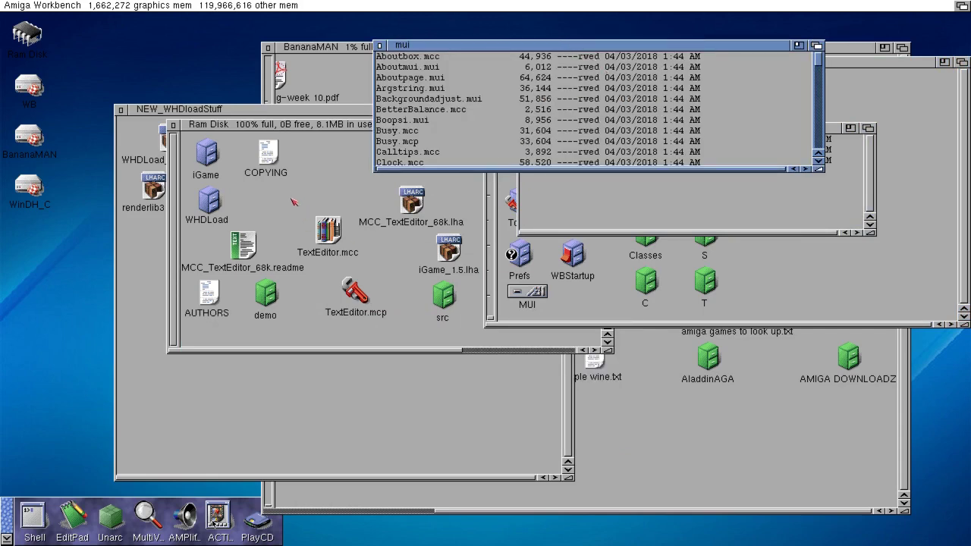
- Copy TextEditor.mcc and TextEditor.mcp from the Ram Disk into the mui drawer and check their entries in its file list
left_click_drag(331, 240, 489, 119)
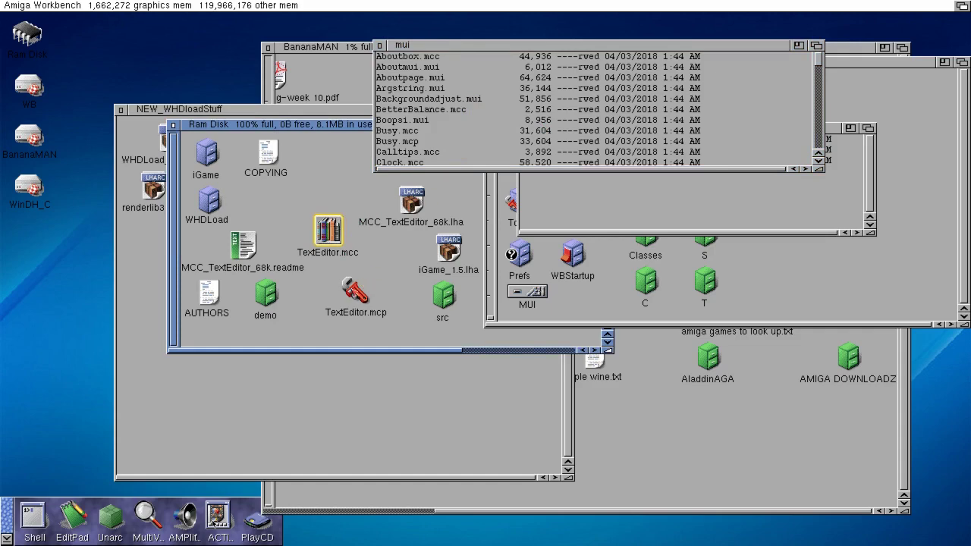
left_click_drag(354, 293, 493, 127)
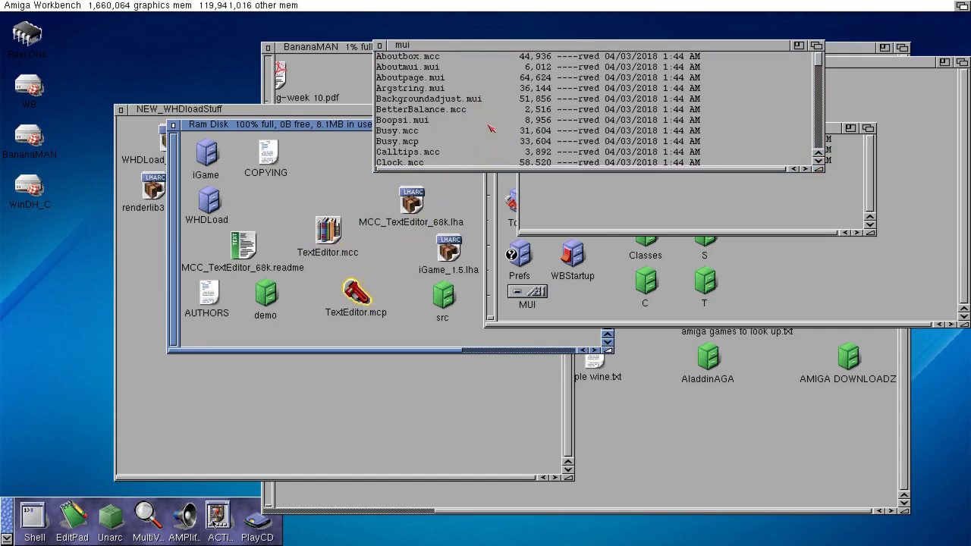
left_click(819, 130)
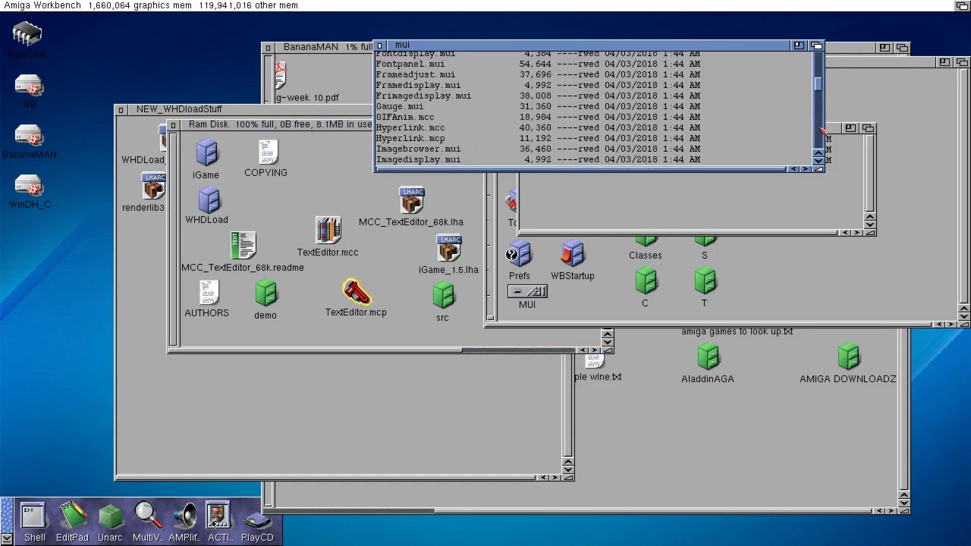
left_click_drag(820, 123, 818, 144)
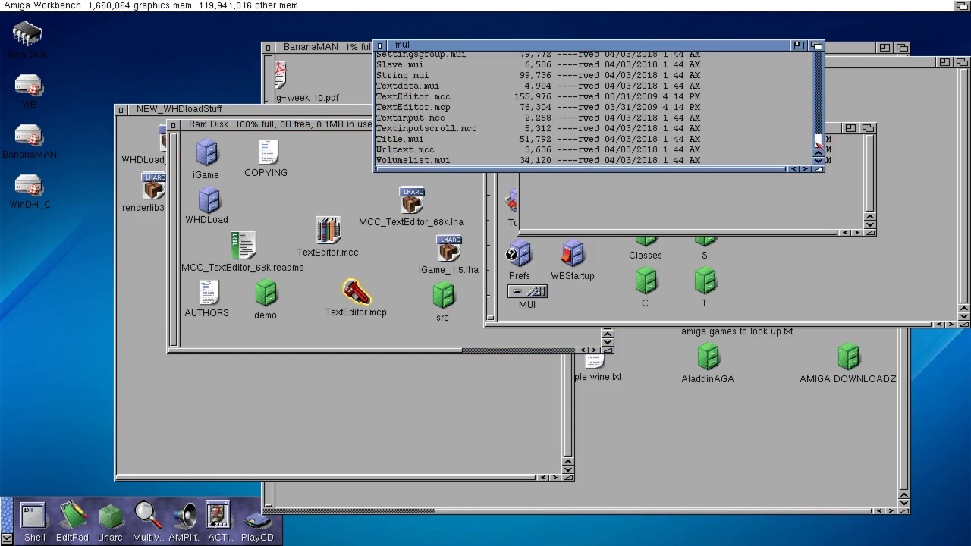
left_click(415, 100)
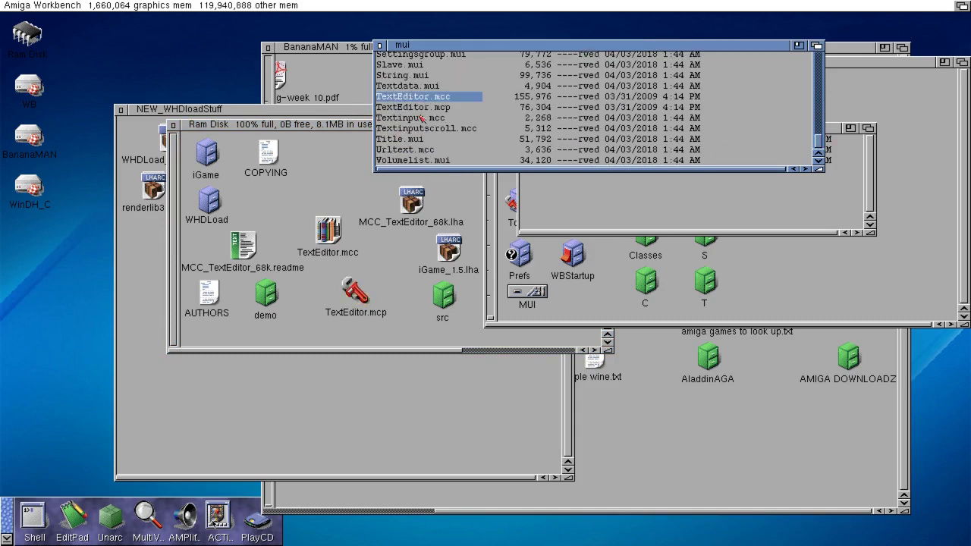
- Close the mui, Ram Disk, Libs and WB windows
left_click(380, 46)
left_click(174, 126)
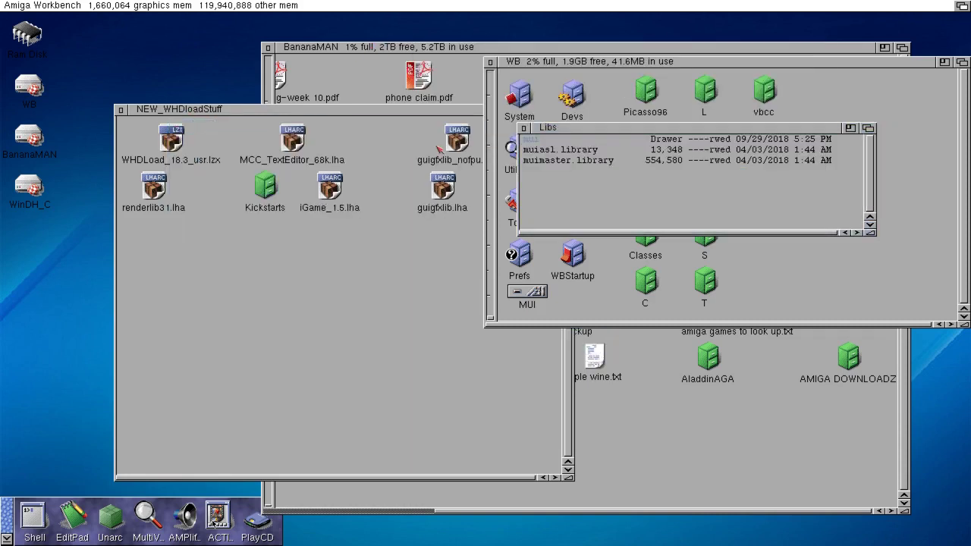
left_click(522, 129)
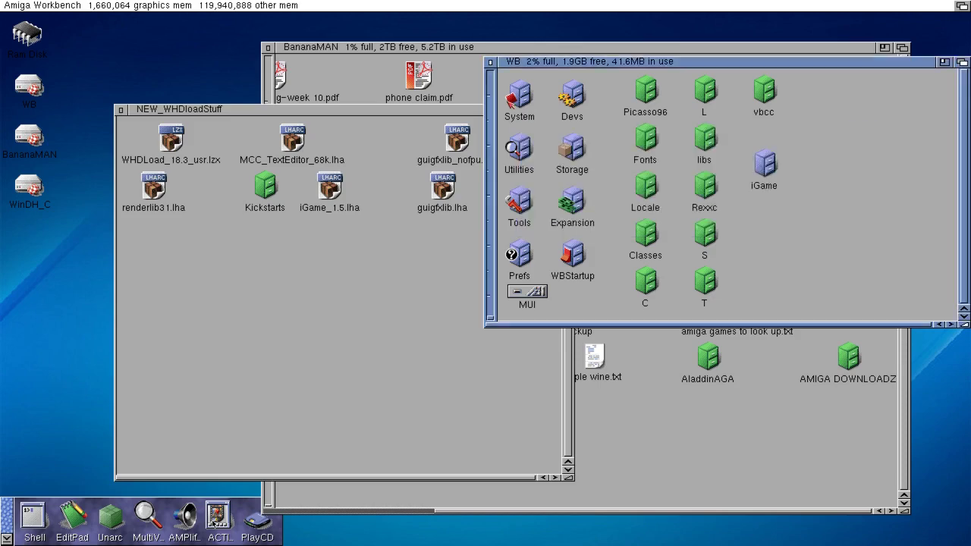
left_click(491, 63)
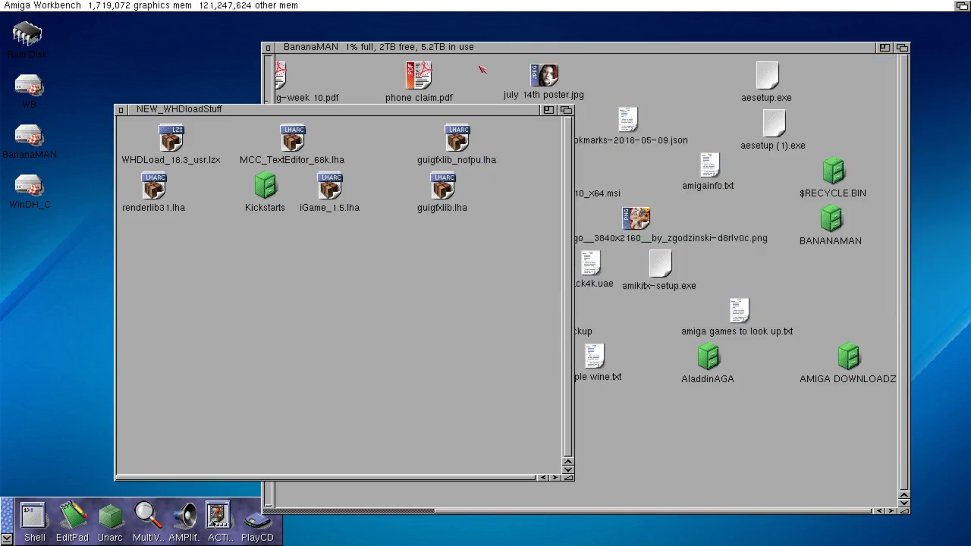
- Move the NEW_WHDloadStuff window over BananaMAN, open its Kickstarts drawer, and reposition and enlarge the drawer's window
left_click_drag(339, 114, 676, 73)
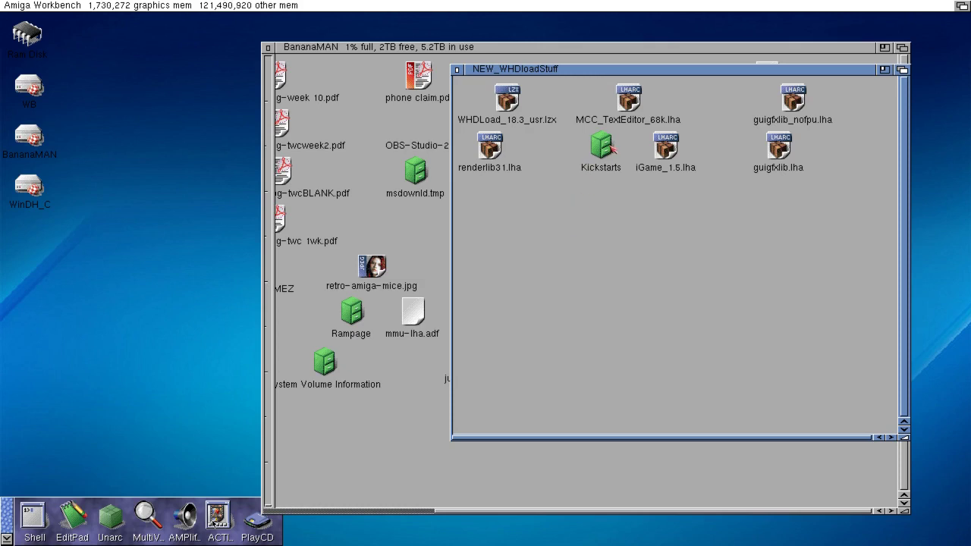
double_click(600, 149)
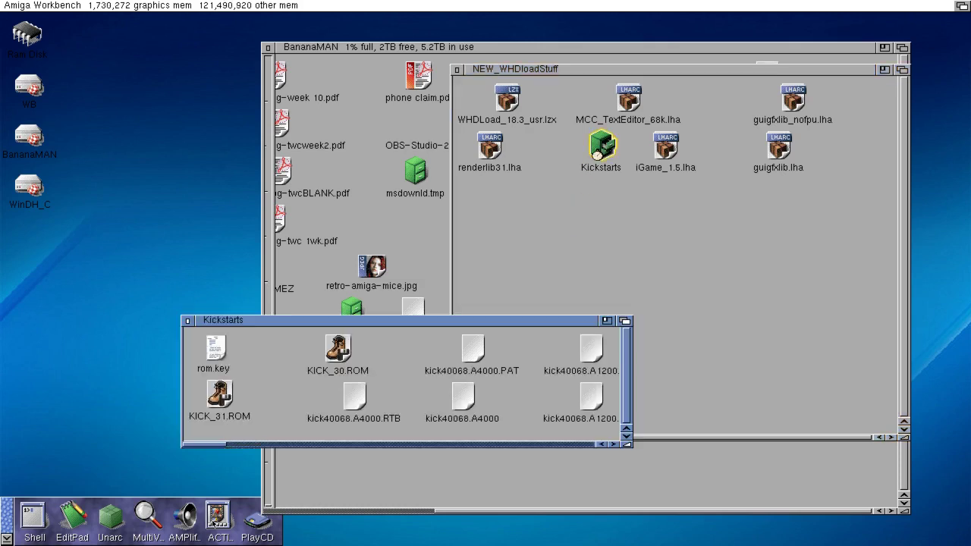
left_click_drag(430, 331, 513, 83)
left_click_drag(706, 203, 775, 516)
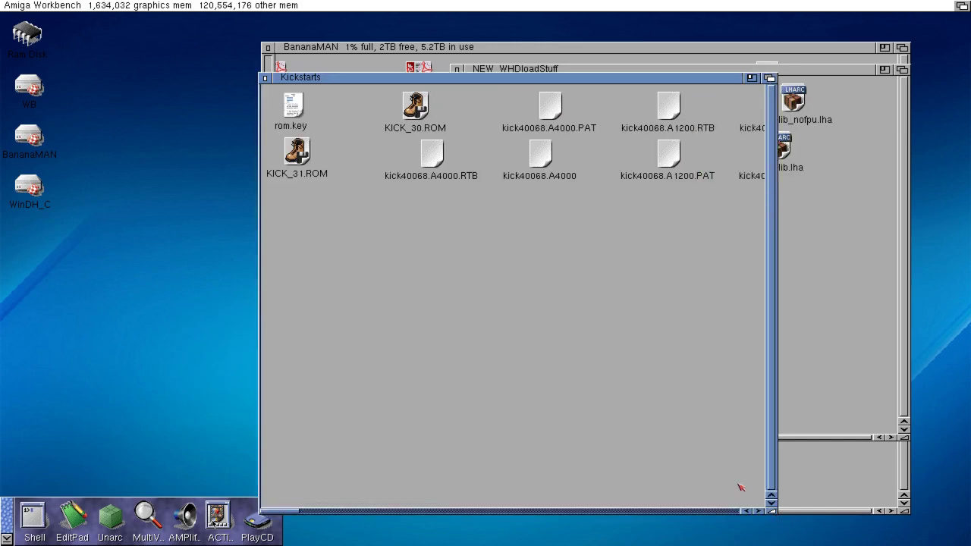
- Skim through the Kickstart ROM files in the Kickstarts drawer and return to the start of the list
left_click(644, 512)
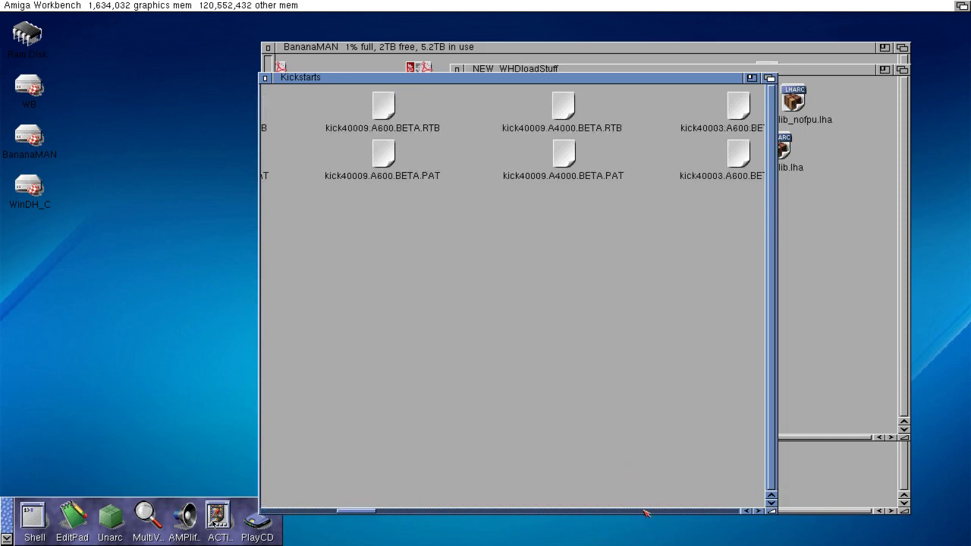
left_click(644, 511)
left_click(644, 511)
left_click(644, 511)
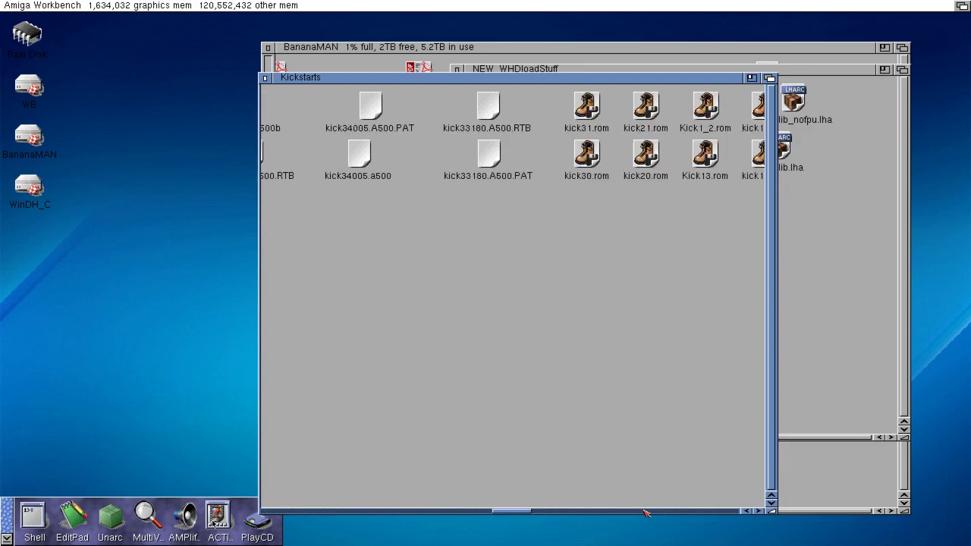
left_click(645, 511)
left_click_drag(544, 513, 235, 516)
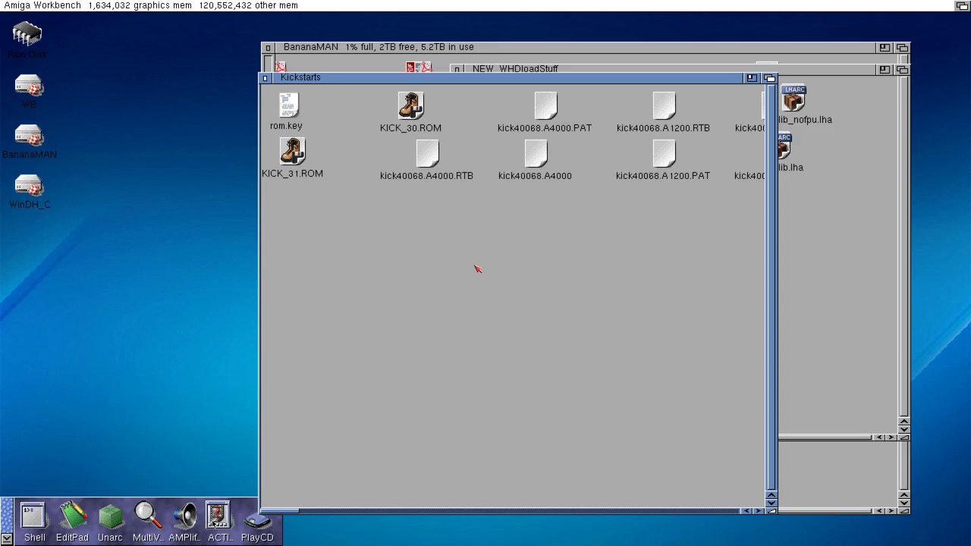
- Examine the Kickstart files up to the A500 ROMs and select kick34005.a500
left_click(691, 513)
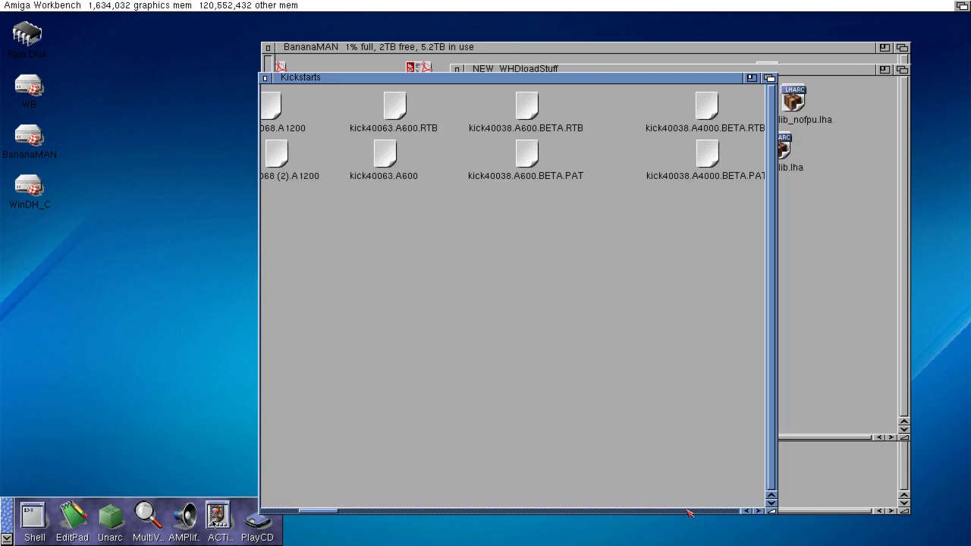
left_click(689, 514)
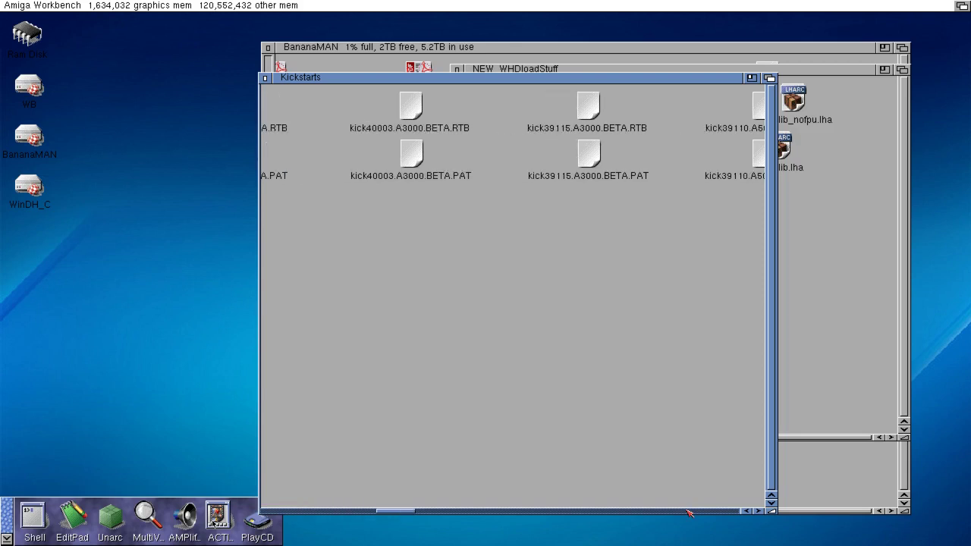
left_click(689, 514)
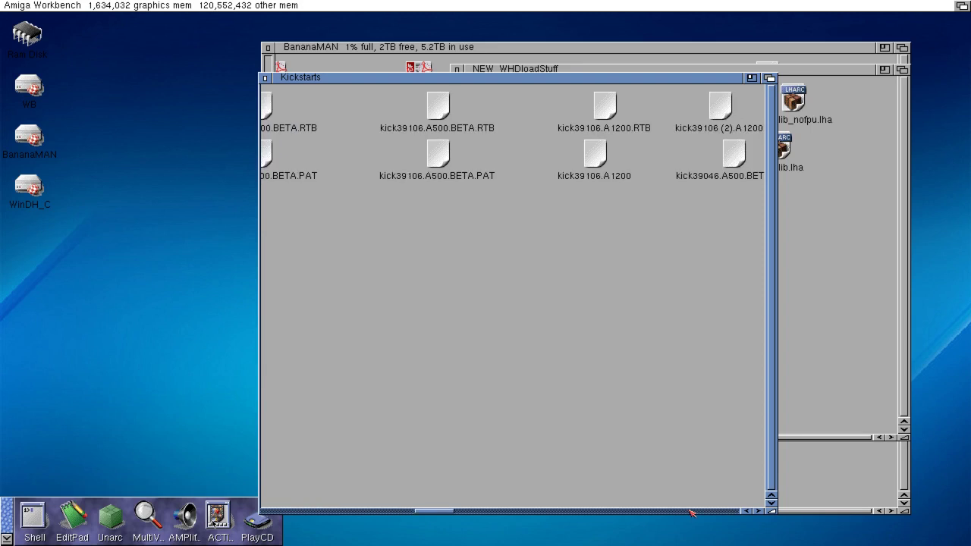
left_click(691, 514)
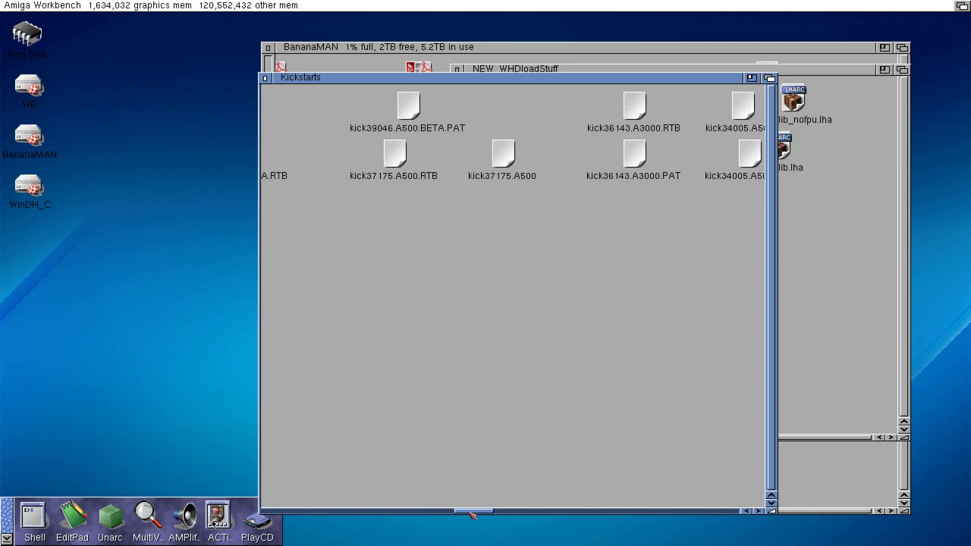
left_click_drag(473, 512, 508, 514)
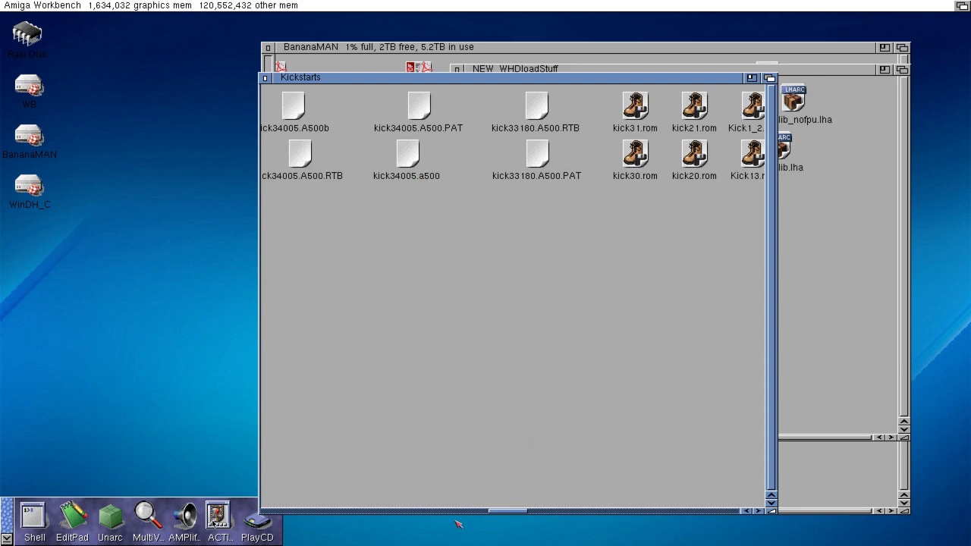
mouse_move(494, 514)
left_mouse_down()
mouse_move(511, 514)
mouse_move(489, 513)
left_mouse_up()
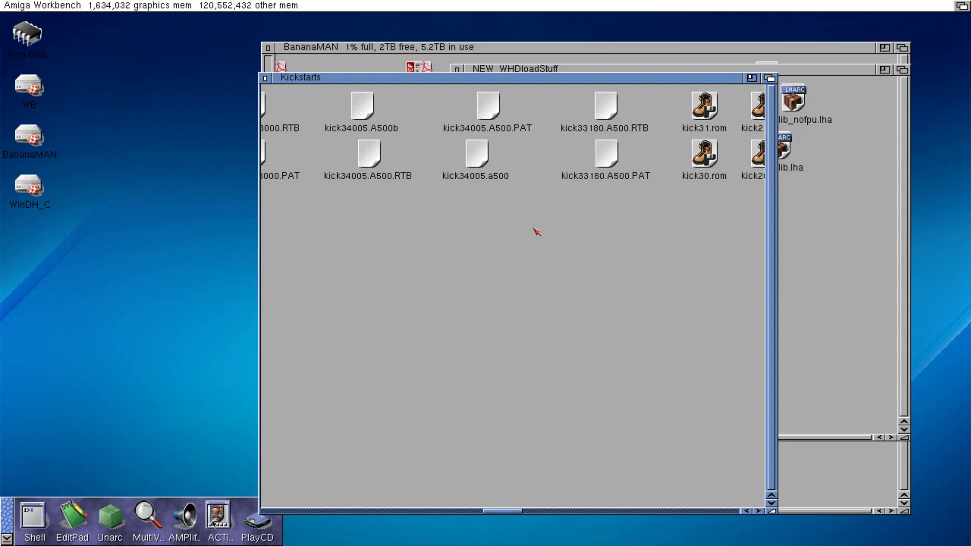
left_click(479, 157)
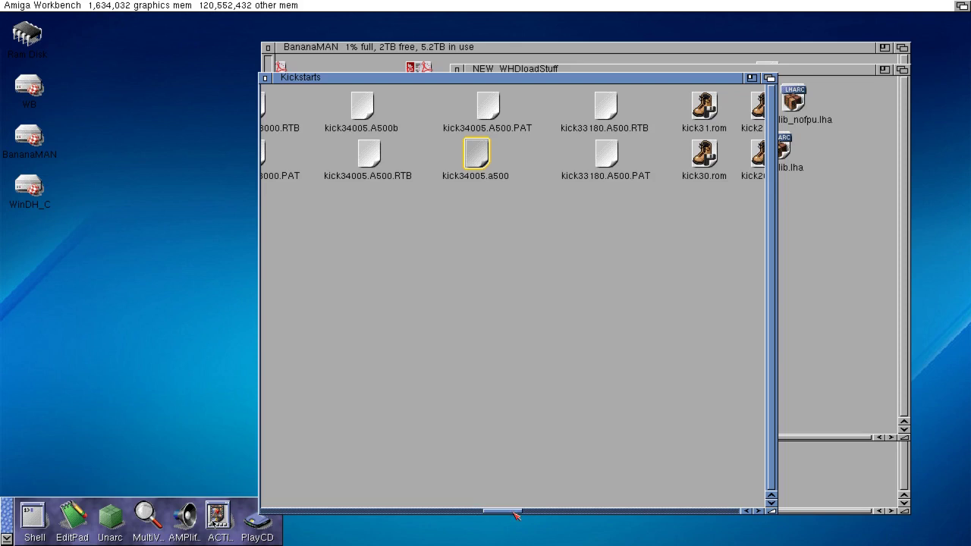
- Go back to the start of the Kickstart files and locate kick40063.A600, examining its file name
left_click_drag(516, 516, 292, 515)
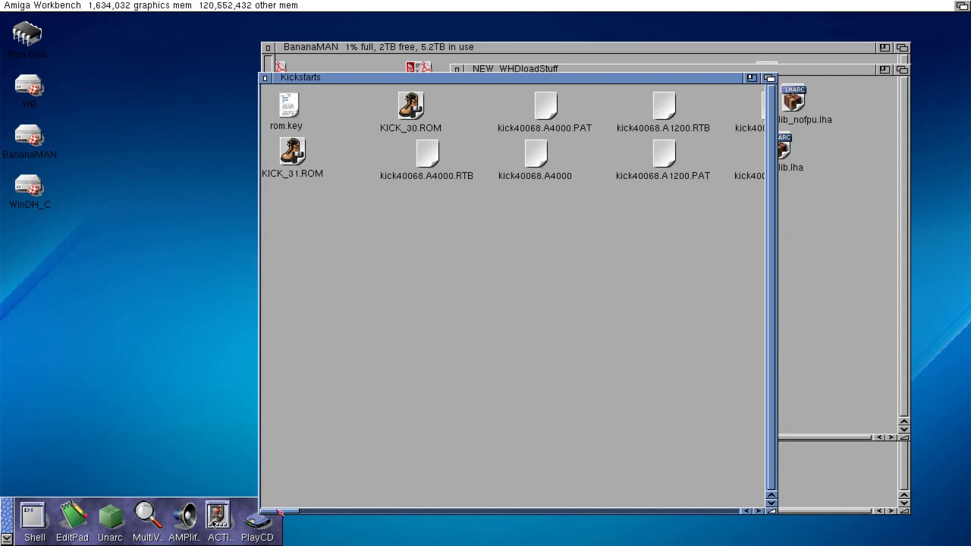
left_click_drag(280, 512, 317, 515)
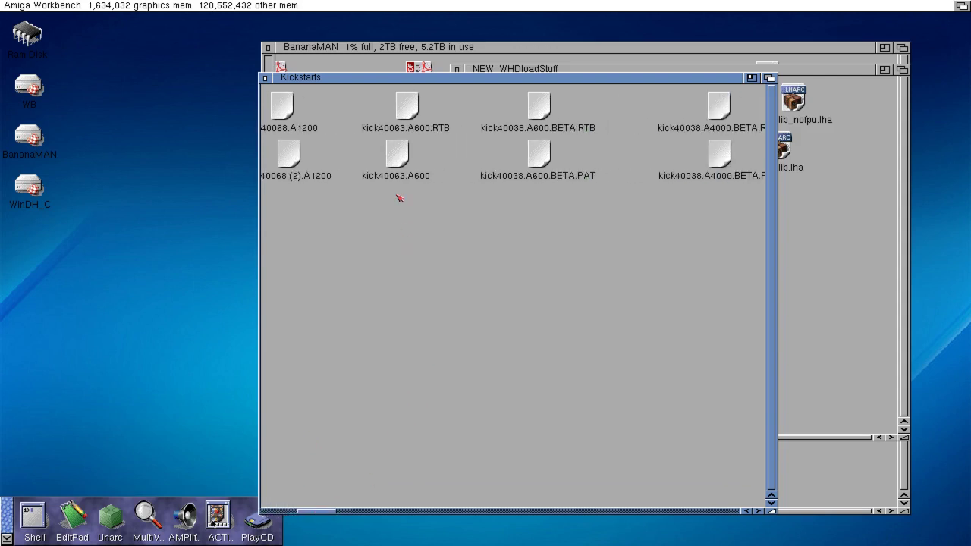
left_click(404, 156)
left_click(410, 244)
left_click(398, 155)
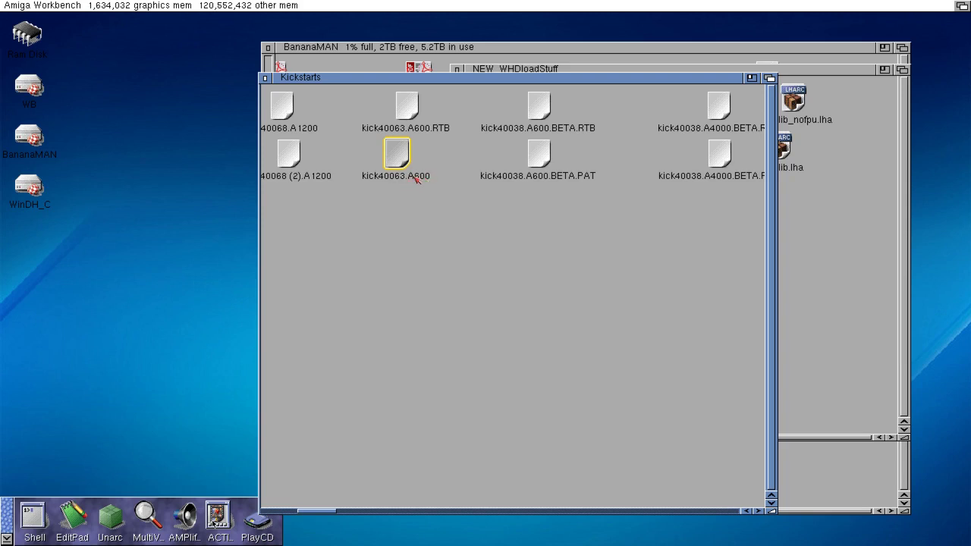
left_click(415, 178)
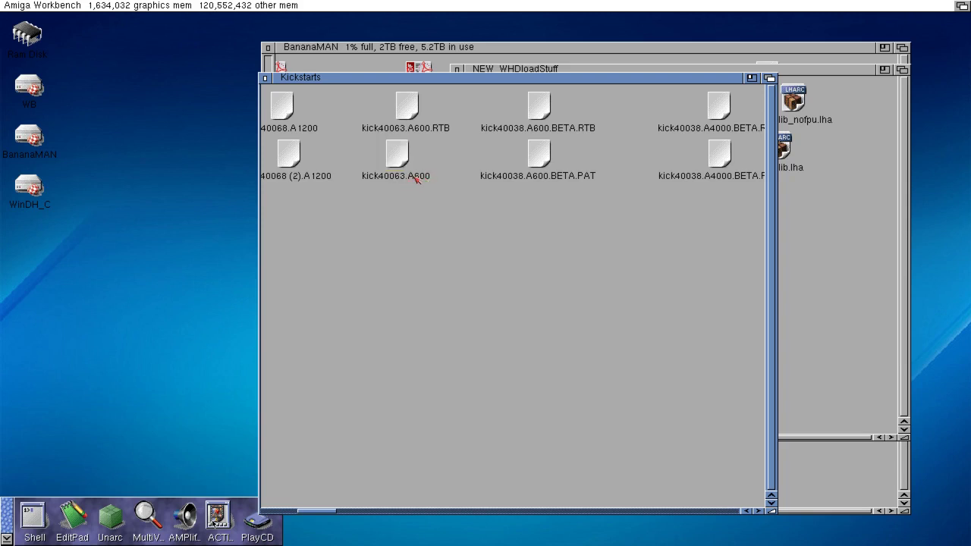
- Review the remaining ROM files through to the end of the Kickstarts drawer and close its window
left_click(719, 513)
left_click(718, 513)
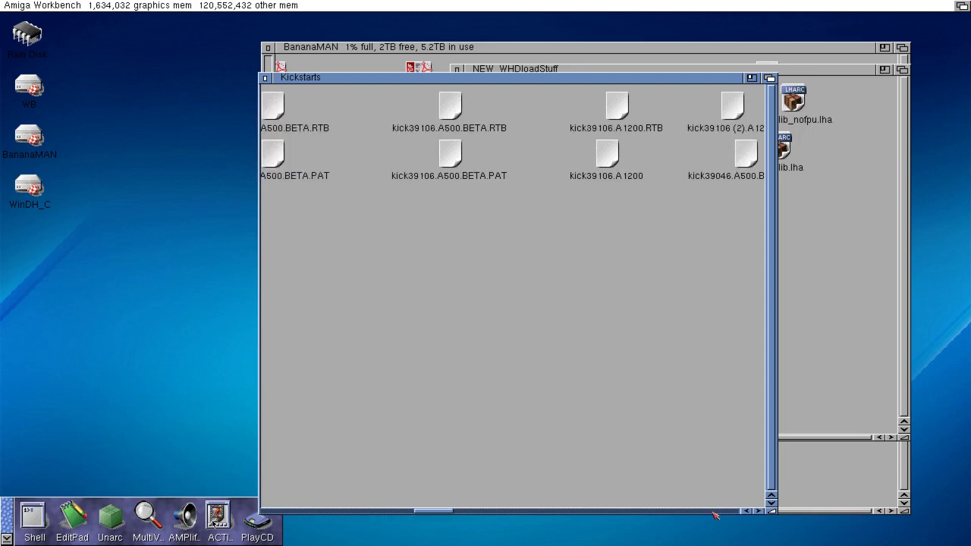
left_click(716, 513)
left_click(714, 514)
left_click(714, 513)
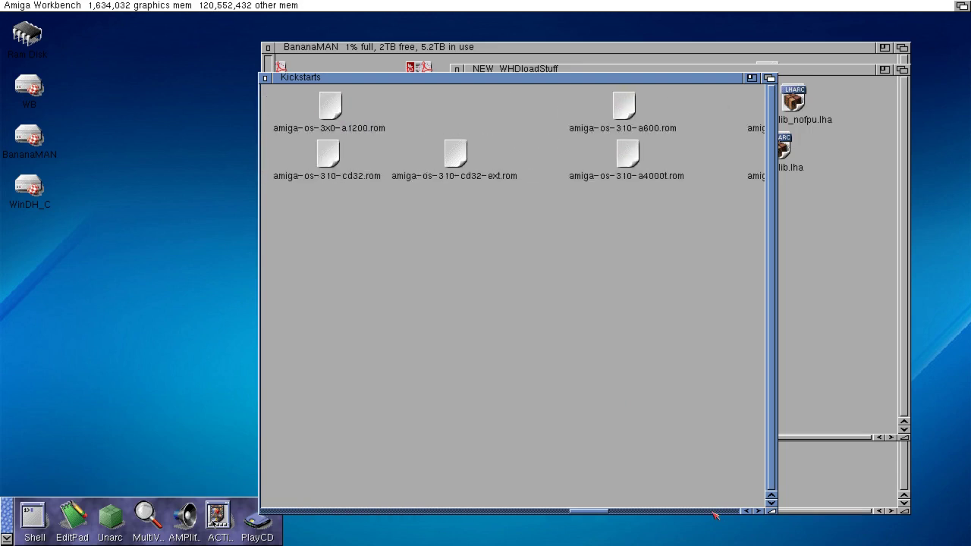
left_click(714, 513)
left_click(714, 513)
left_click(713, 513)
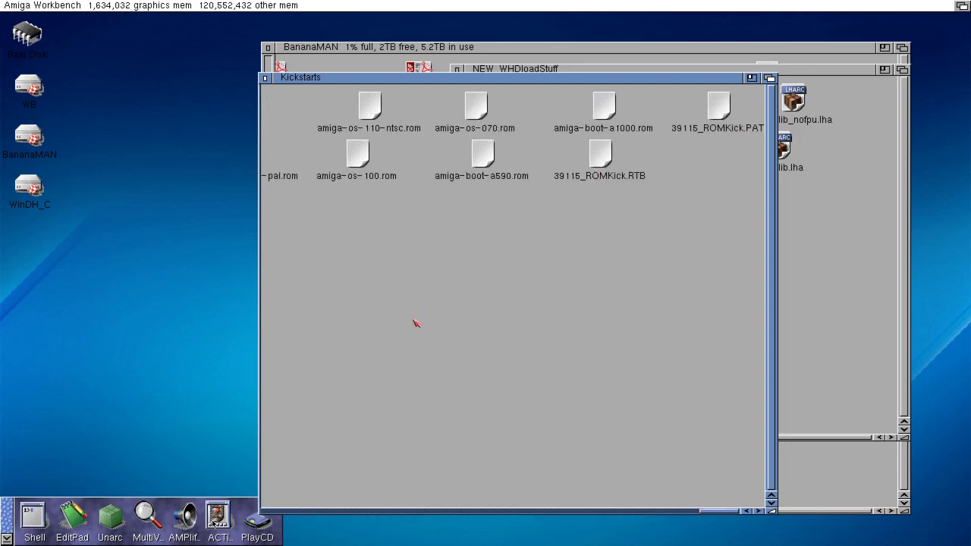
left_click(270, 78)
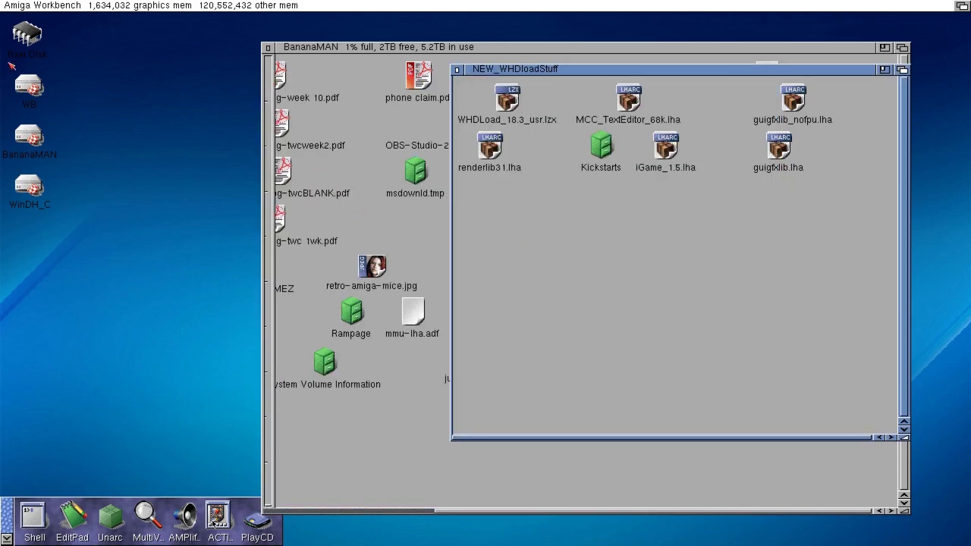
- Reopen the WB volume, move its window clear of the NEW_WHDloadStuff archives, and open the Devs drawer
double_click(23, 86)
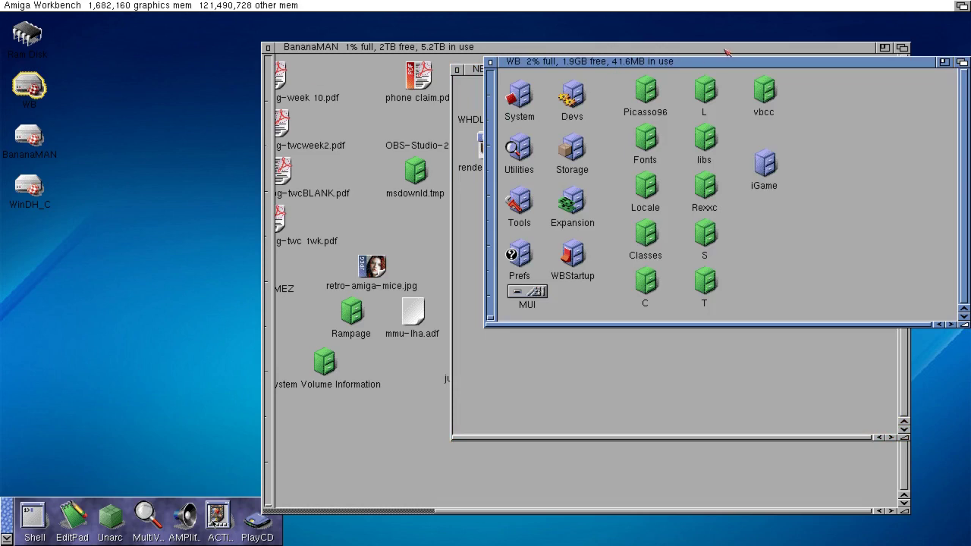
left_click_drag(727, 68, 251, 91)
double_click(102, 123)
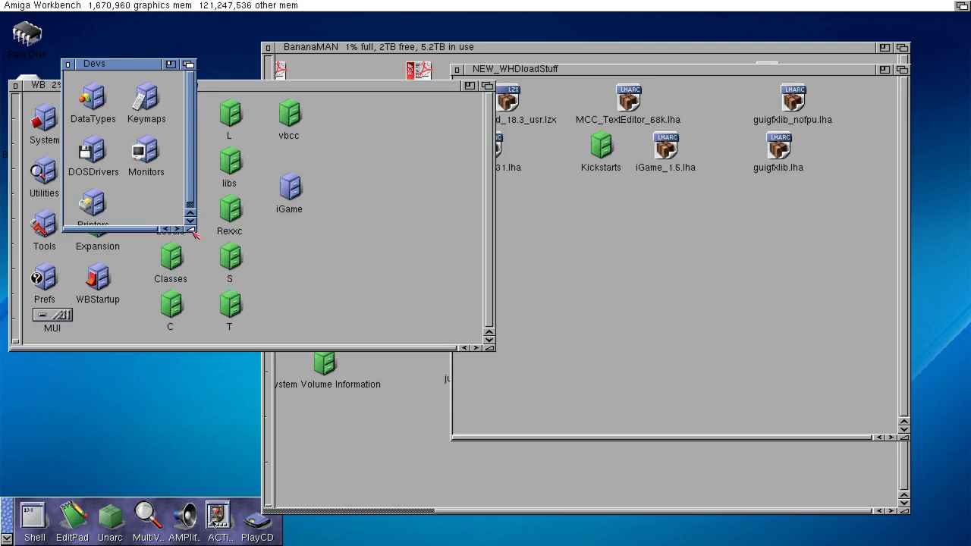
- Enlarge the Devs window and copy the Kickstarts drawer from NEW_WHDloadStuff into the Devs drawer
left_click_drag(194, 230, 410, 340)
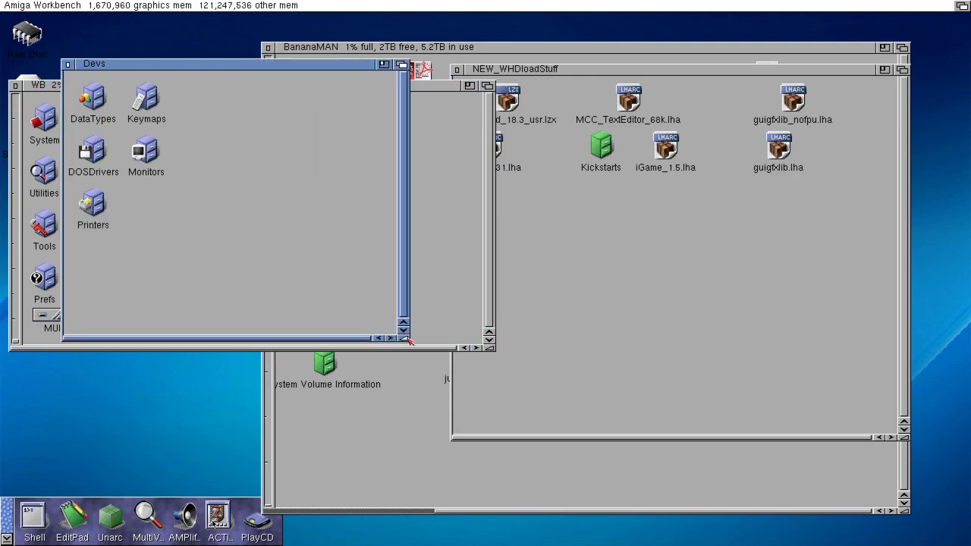
left_click(604, 145)
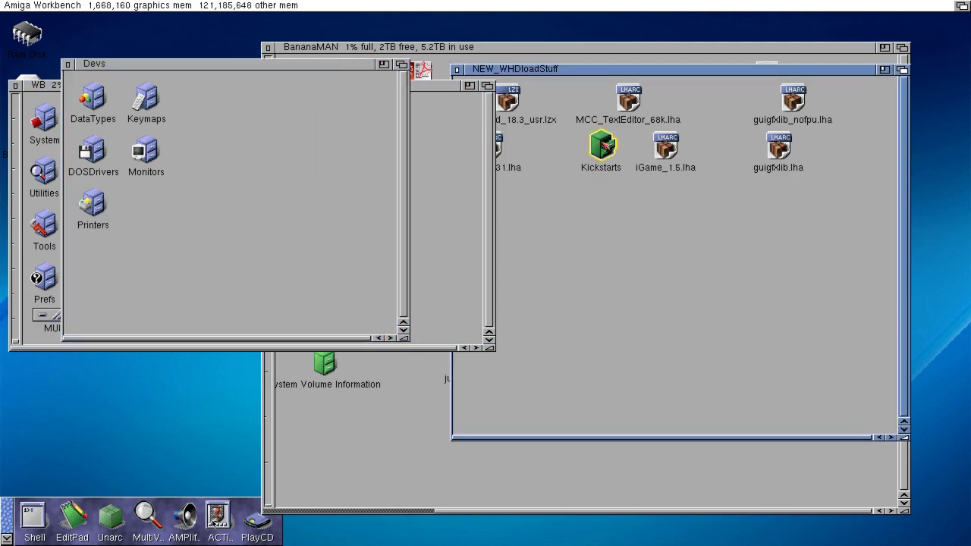
left_click(620, 217)
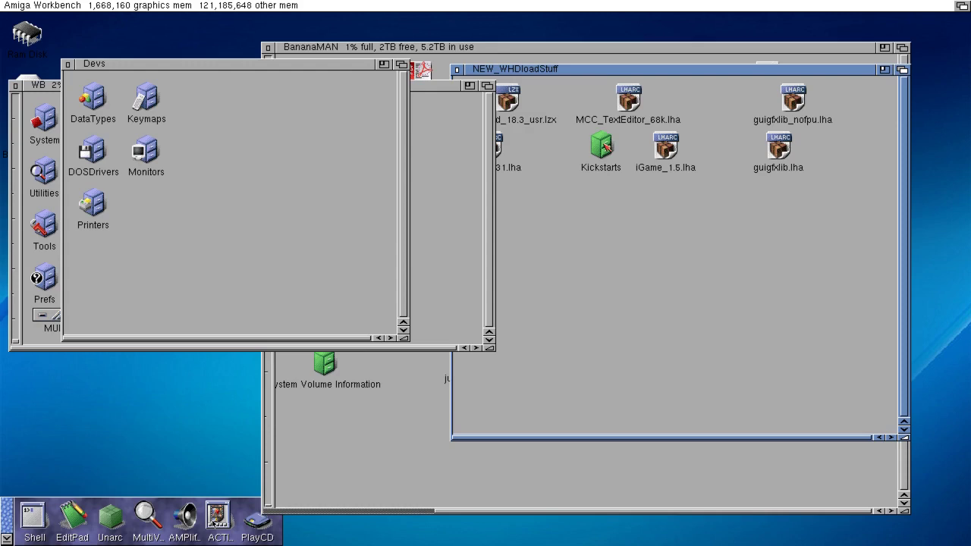
left_click_drag(603, 146, 296, 219)
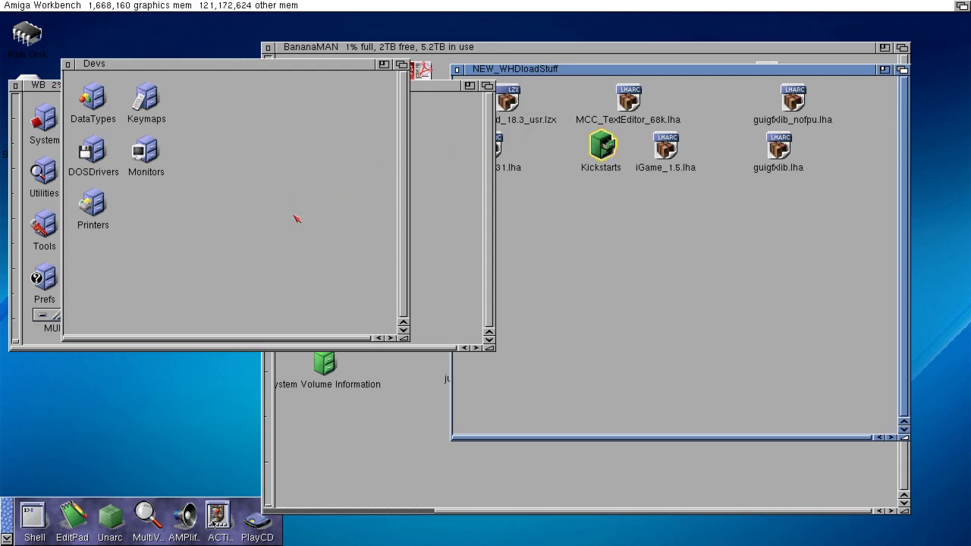
- Show all files in the Devs drawer and bring its Kickstarts drawer into view
left_click(296, 218)
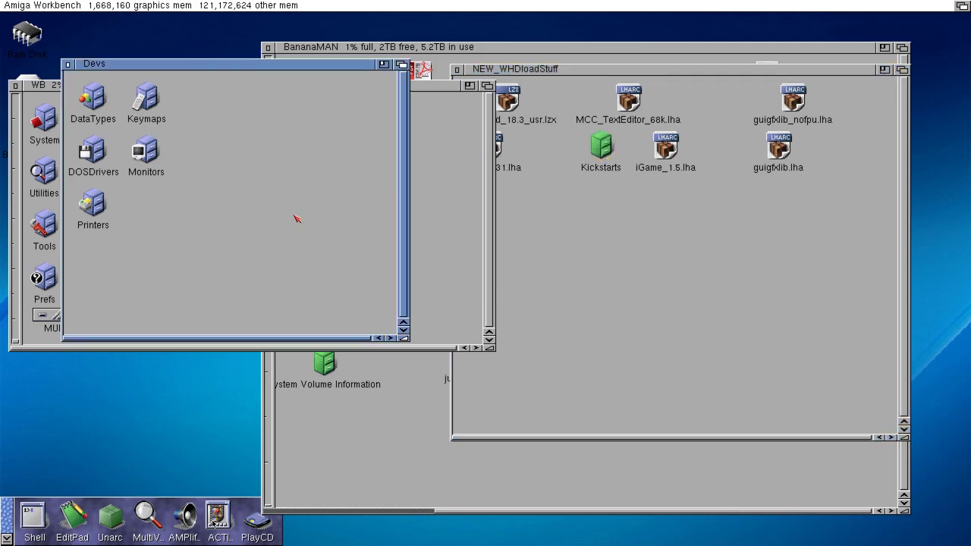
right_click(297, 219)
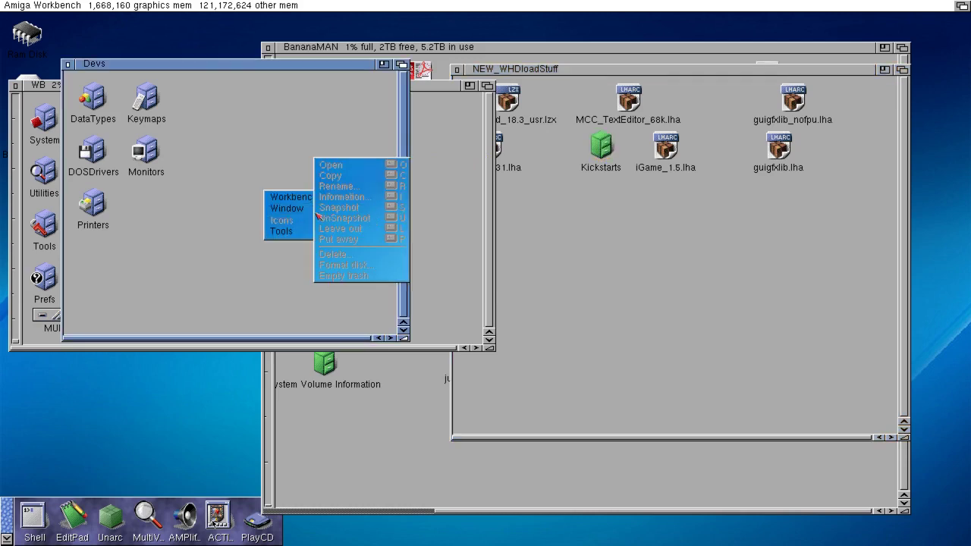
mouse_move(365, 246)
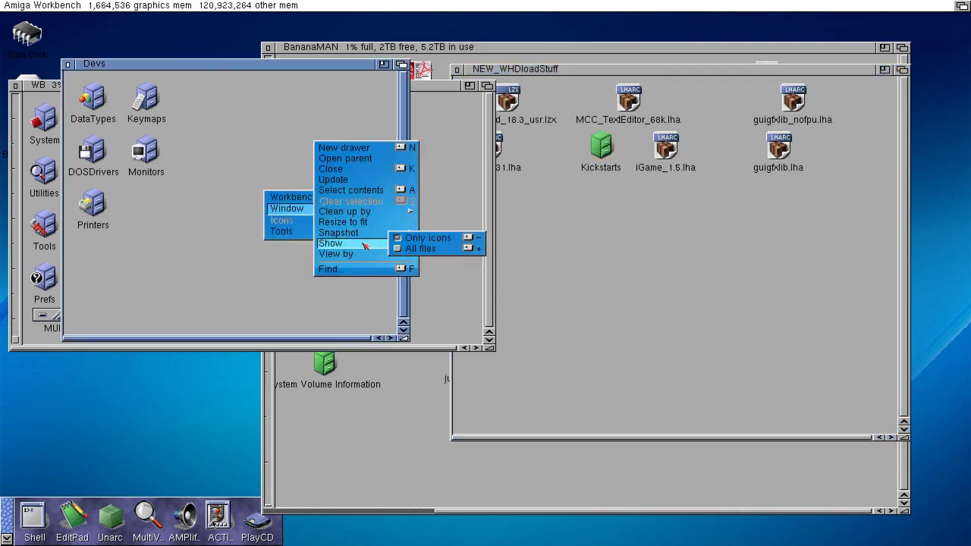
right_click(401, 248)
left_click_drag(371, 342, 371, 342)
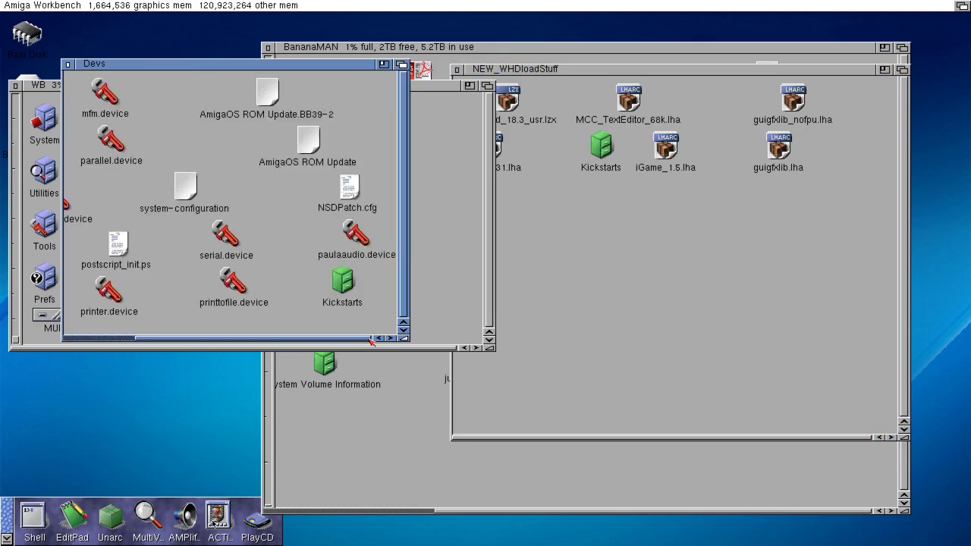
- Open the Kickstarts drawer inside Devs, check its ROM files through to rom.key, and close its window
double_click(351, 285)
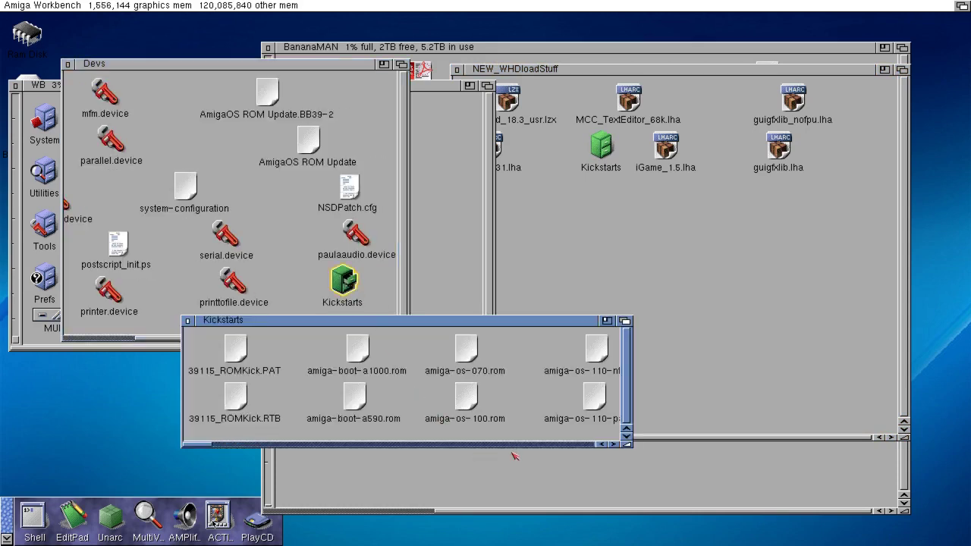
left_click(534, 446)
left_click_drag(534, 446, 693, 449)
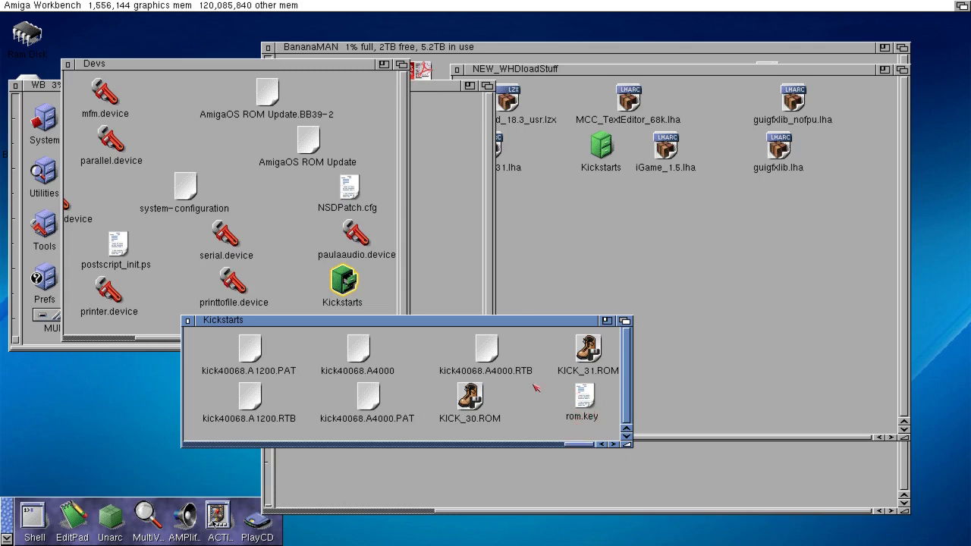
left_click(189, 321)
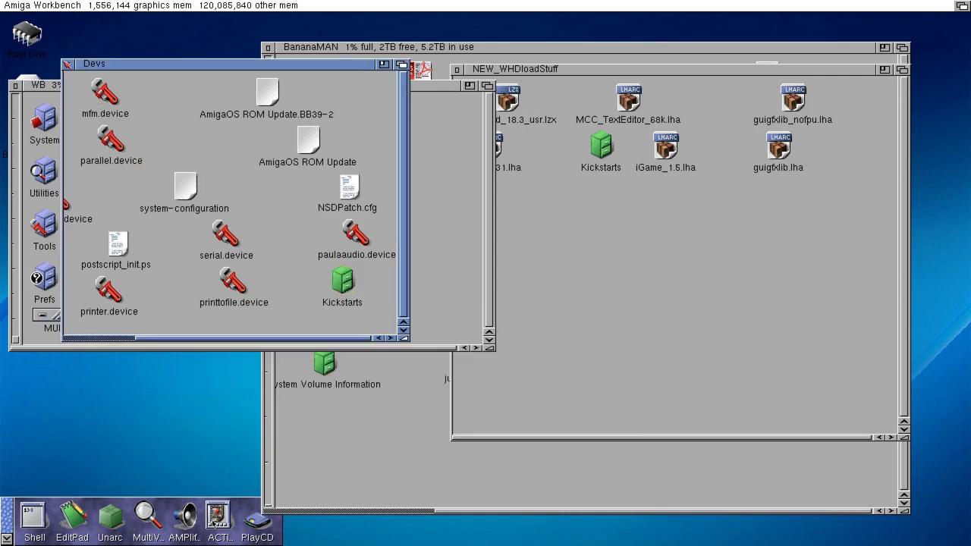
- Close the Devs, WB, BananaMAN and NEW_WHDloadStuff windows
left_click(66, 65)
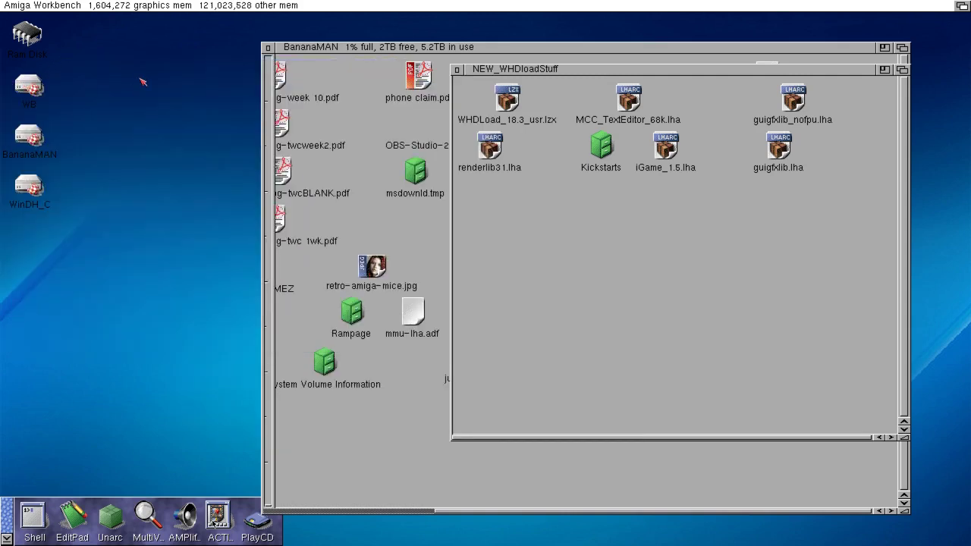
left_click(15, 84)
left_click(267, 47)
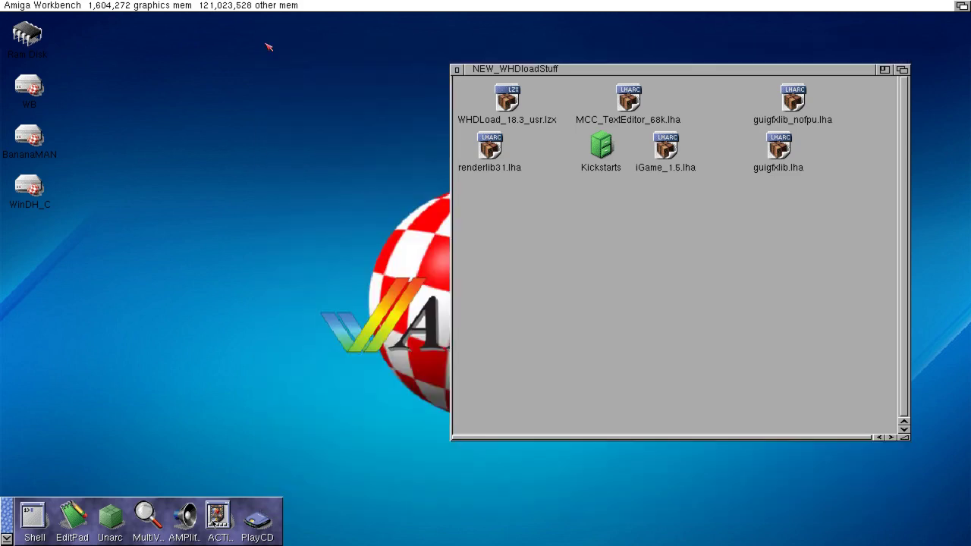
left_click(458, 69)
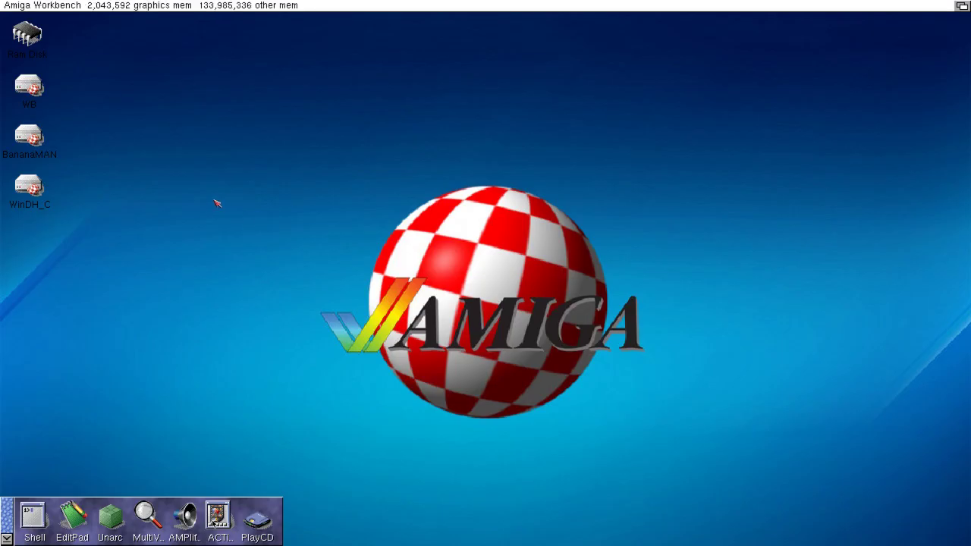
- Reopen the WB volume, enlarge its window and clean up its icons by column
double_click(22, 87)
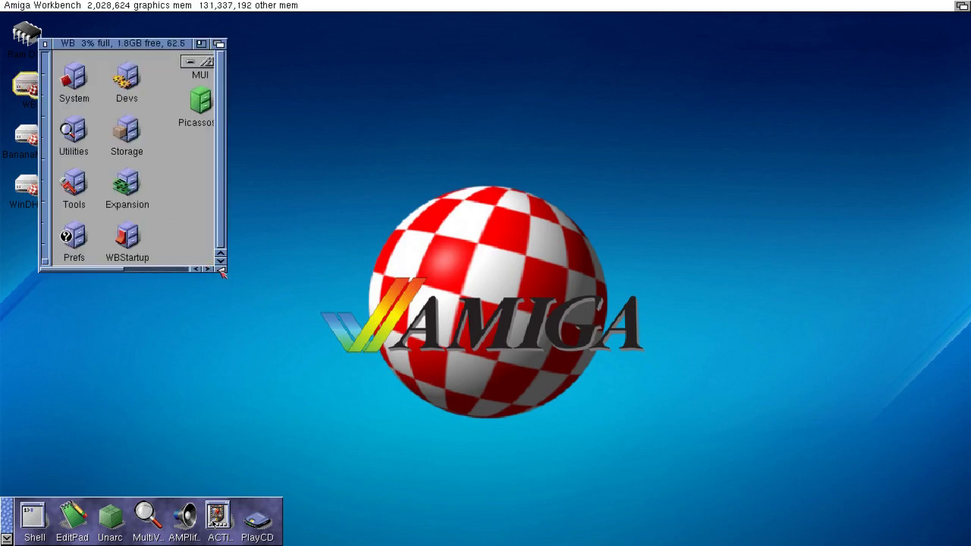
left_click_drag(222, 272, 635, 365)
left_click(257, 206)
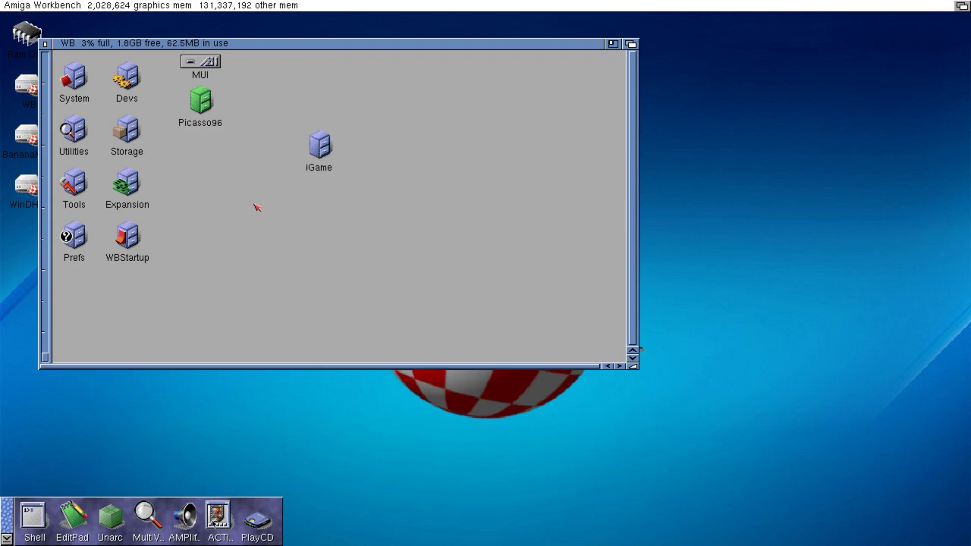
right_click(256, 206)
mouse_move(326, 201)
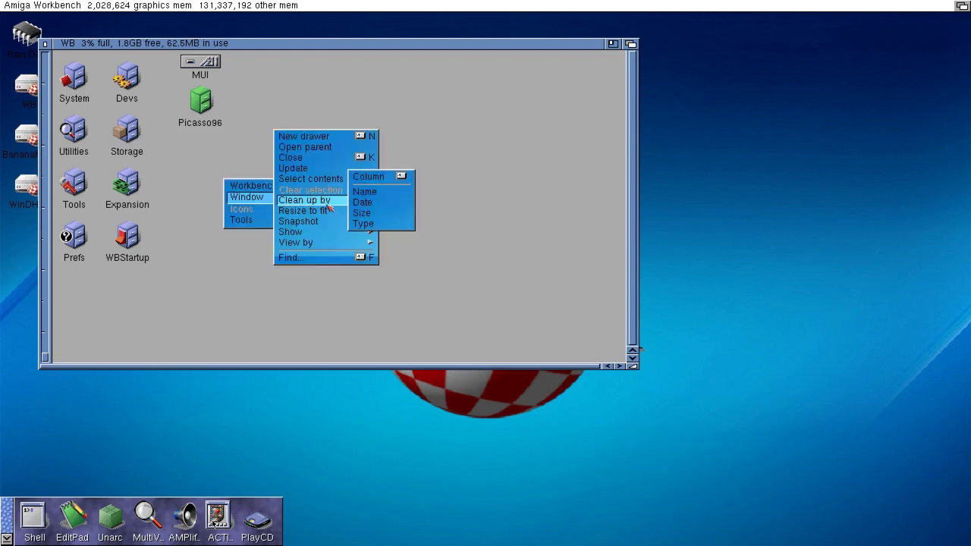
left_click(363, 176)
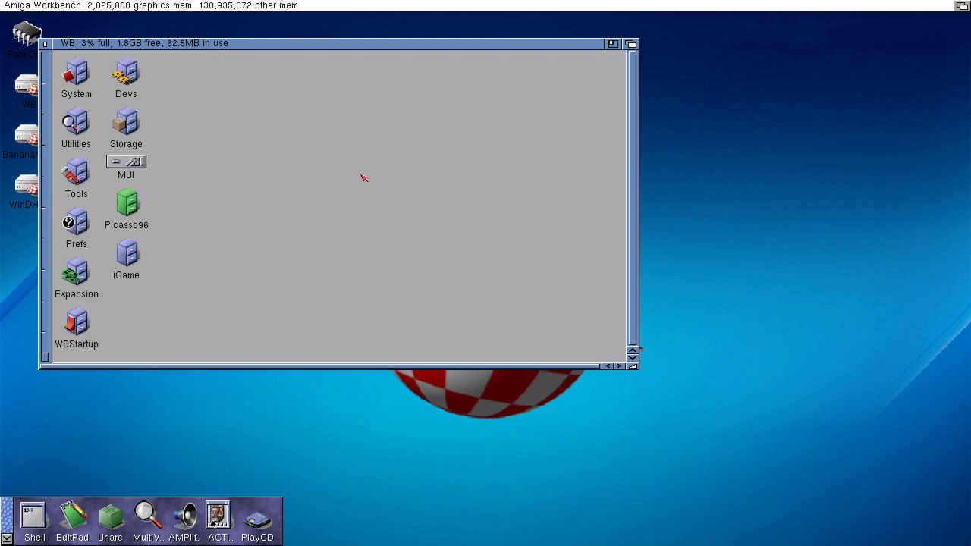
- Open the iGame drawer, try to launch iGame, and close its output window
double_click(134, 261)
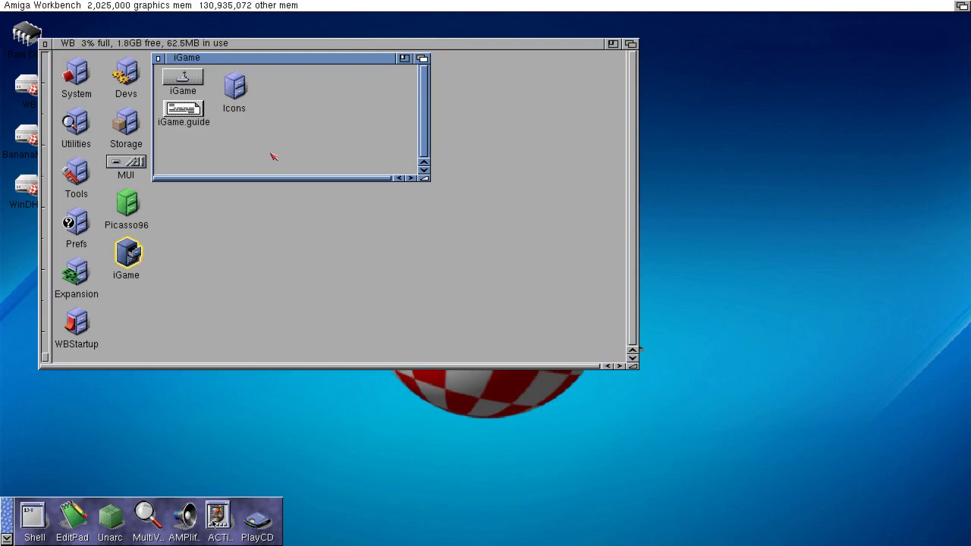
double_click(195, 80)
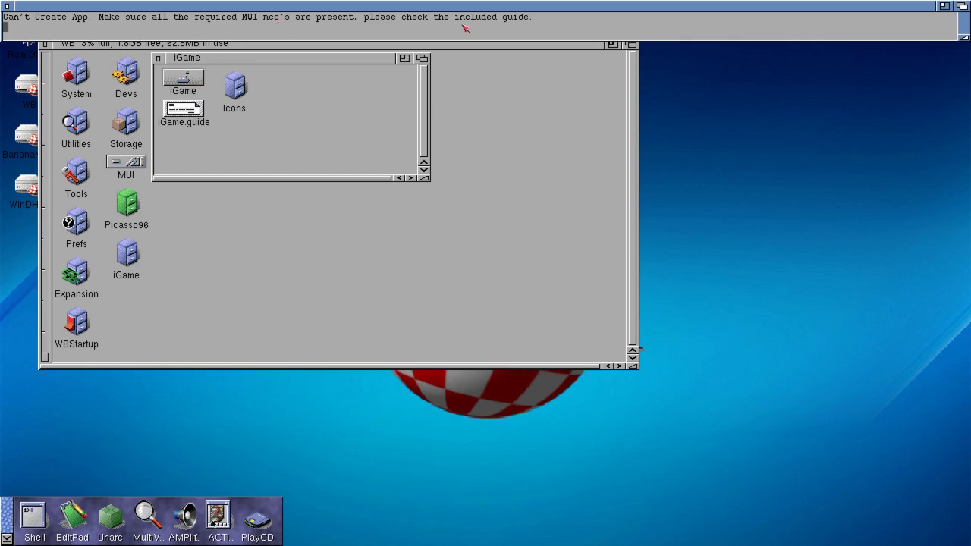
left_click(9, 8)
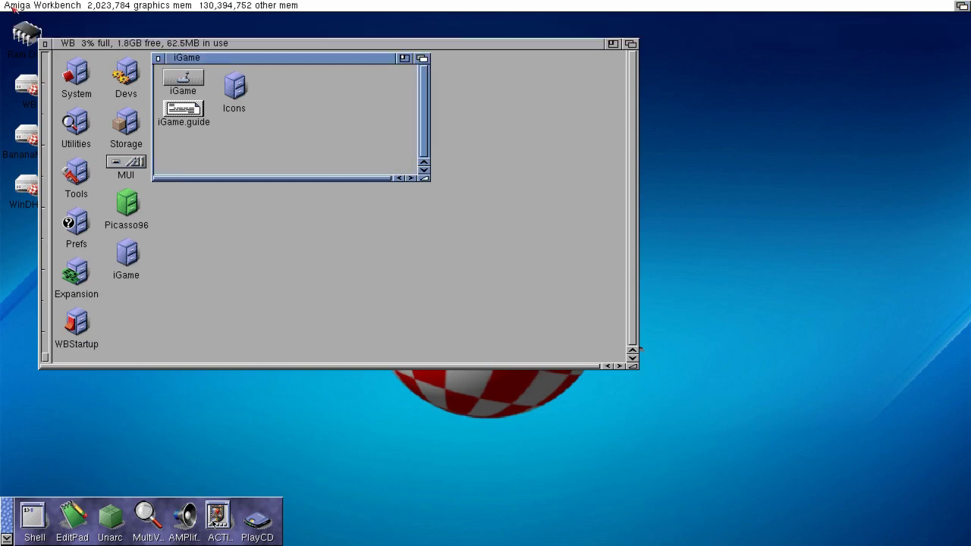
- Enlarge the iGame window, read the Requirements page of iGame.guide, and close the guide and the drawer
left_click_drag(428, 179, 601, 308)
double_click(200, 114)
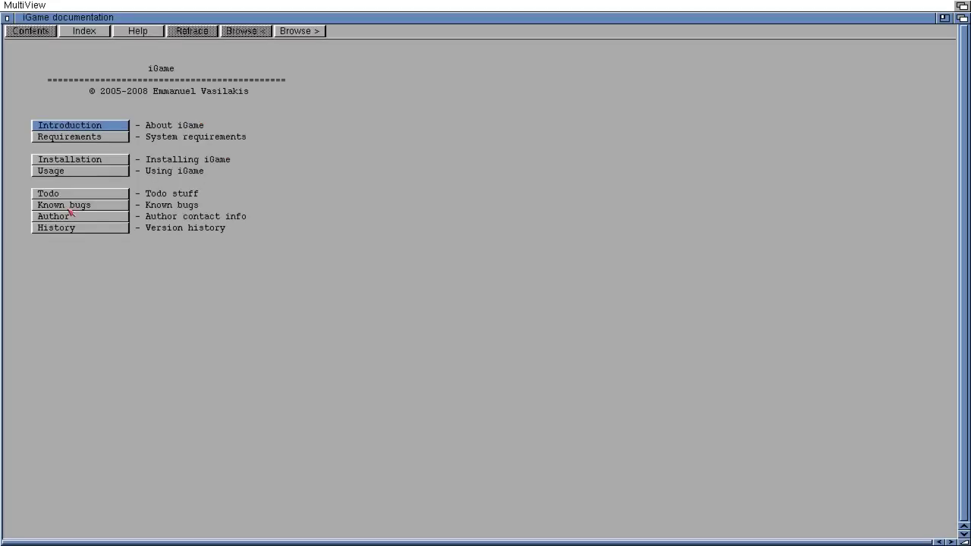
left_click(78, 136)
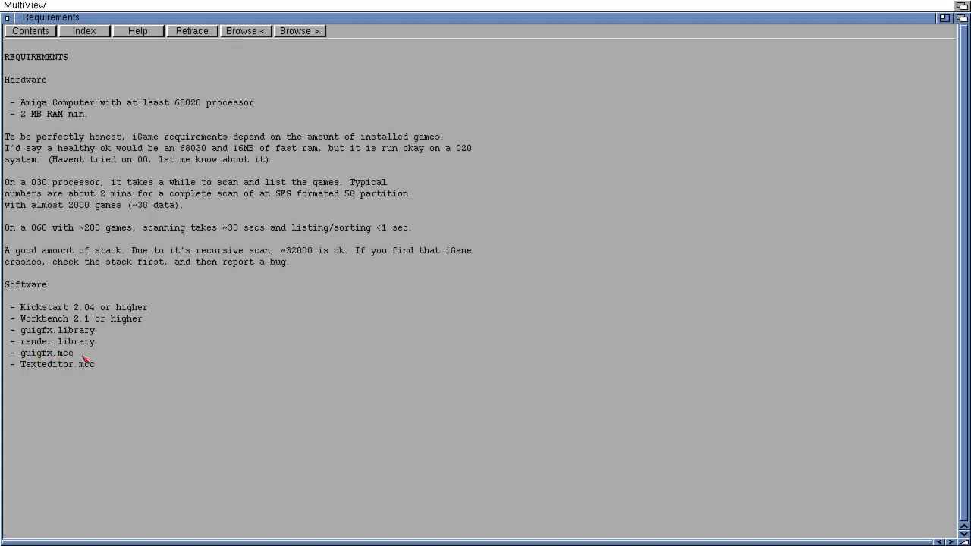
left_click(8, 17)
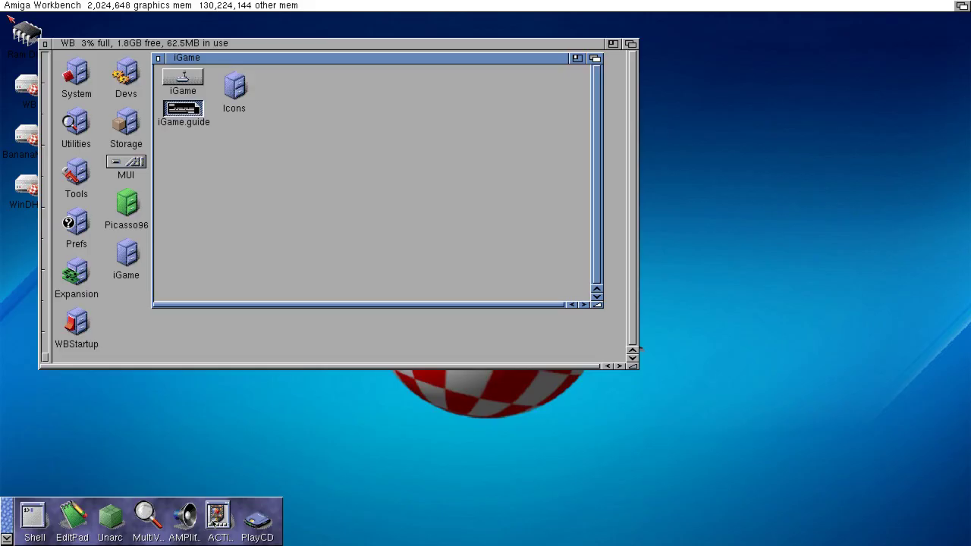
left_click(159, 59)
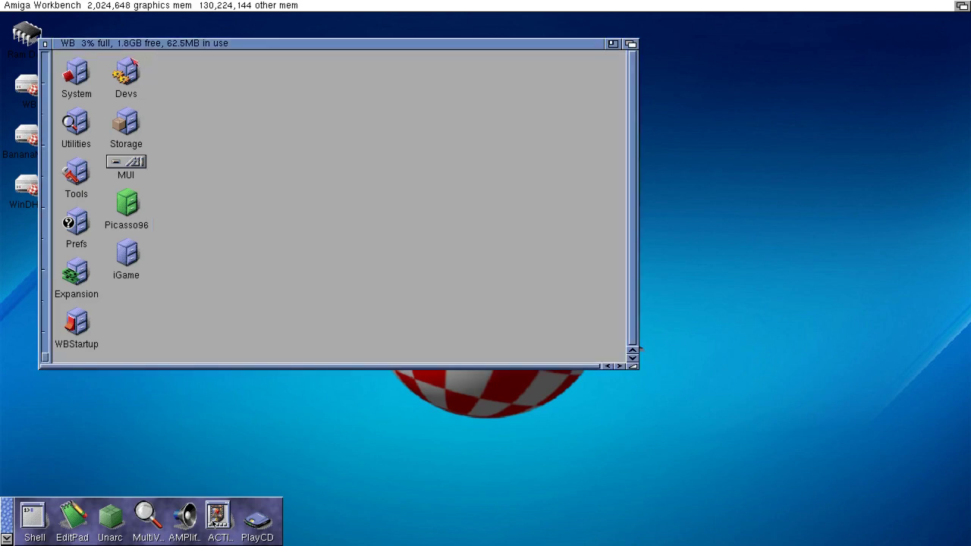
- Move the WB window clear of the desktop volumes and open the NEW_WHDloadStuff drawer in BananaMAN's AMIGA DOWNLOADZ drawer
left_click_drag(112, 46, 445, 72)
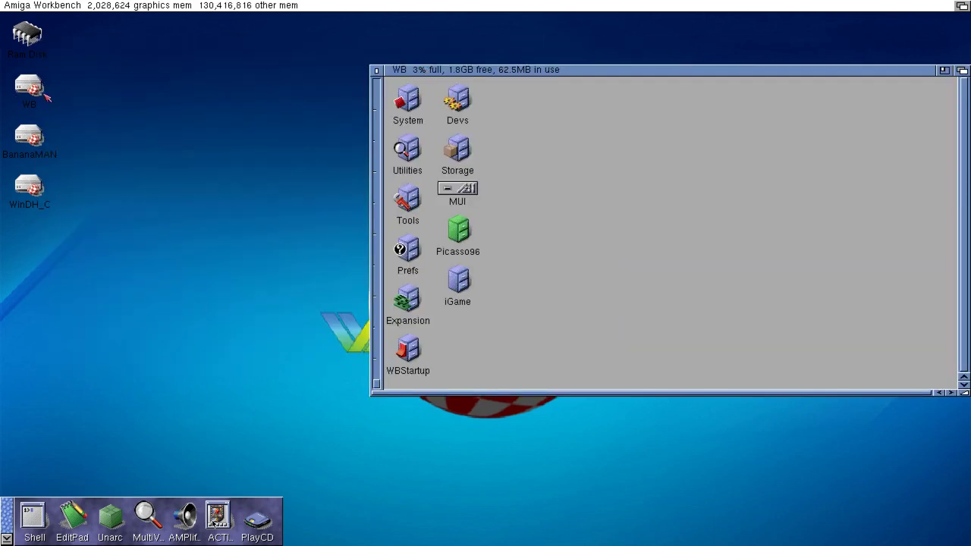
double_click(31, 140)
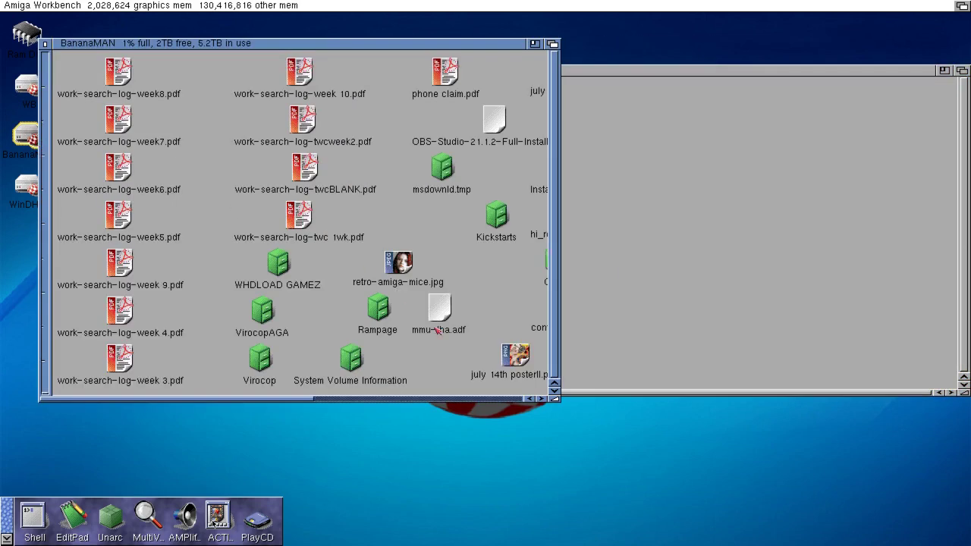
double_click(496, 363)
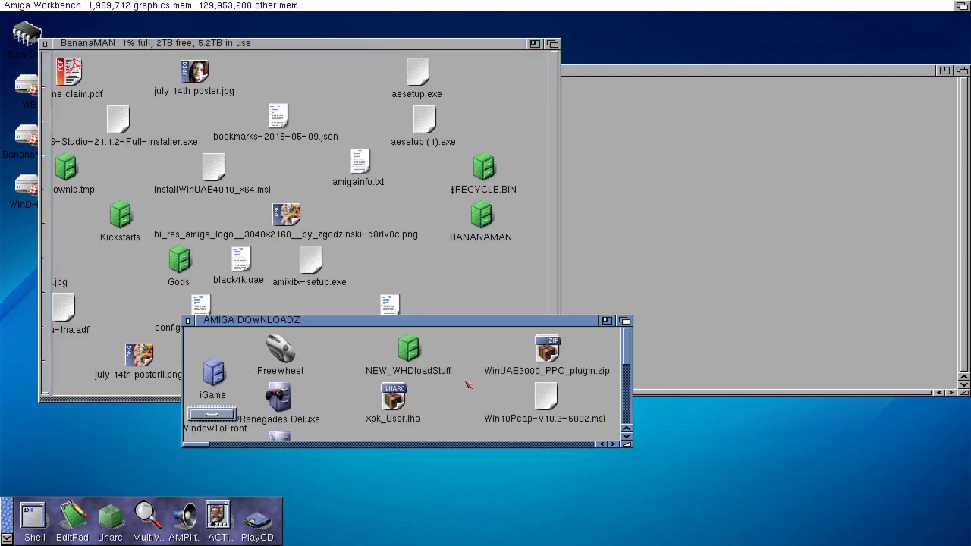
double_click(410, 350)
- Move the NEW_WHDloadStuff window clear of AMIGA DOWNLOADZ and show all files in it
left_click_drag(381, 323, 310, 96)
right_click(299, 174)
mouse_move(356, 199)
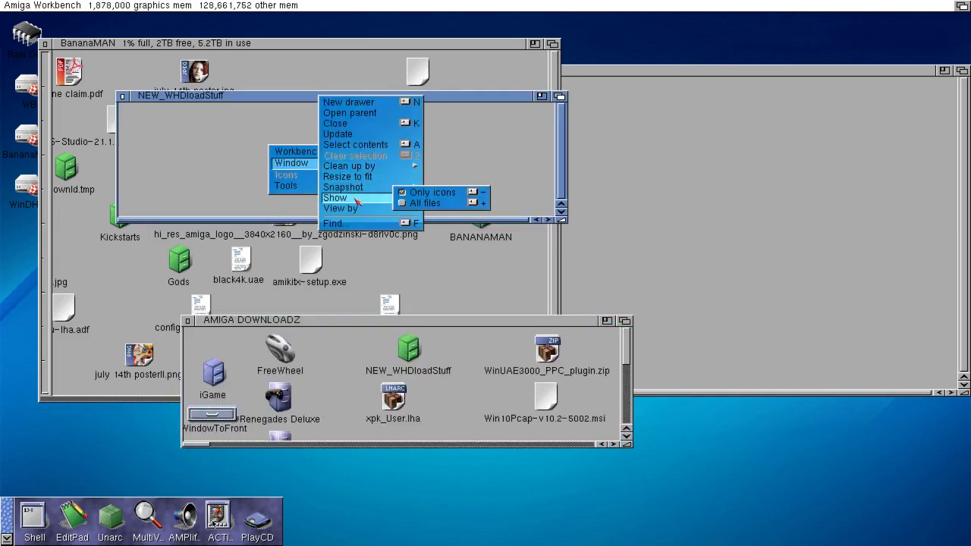
left_click(424, 201)
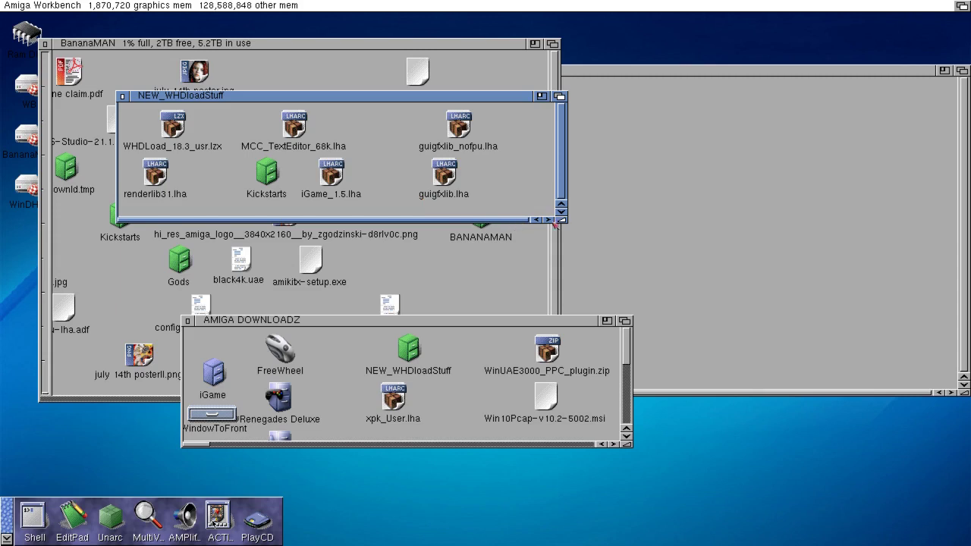
- Enlarge the NEW_WHDloadStuff window and arrange it and the AMIGA DOWNLOADZ window so both drawers' contents are accessible
left_click_drag(563, 219, 679, 257)
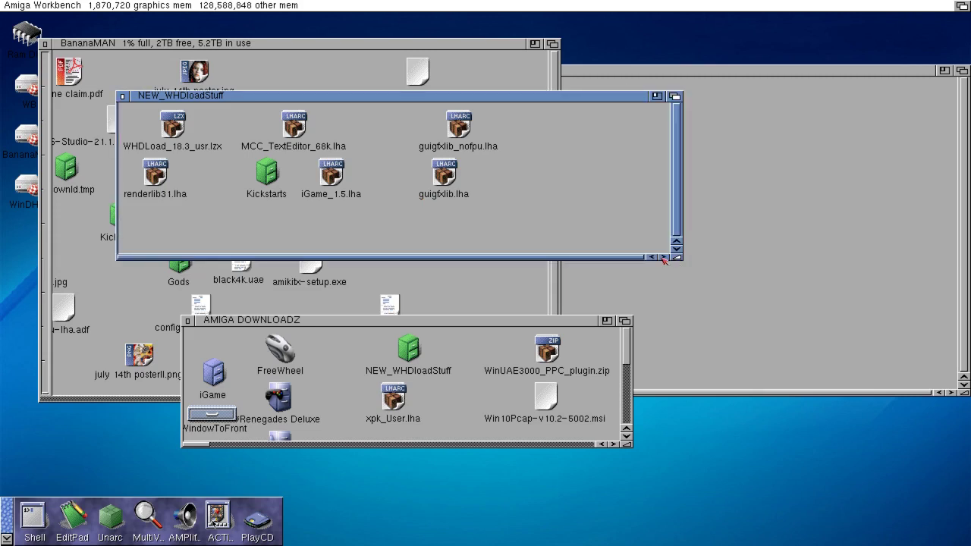
left_click_drag(227, 323, 148, 163)
left_click_drag(158, 99, 447, 8)
left_click(251, 227)
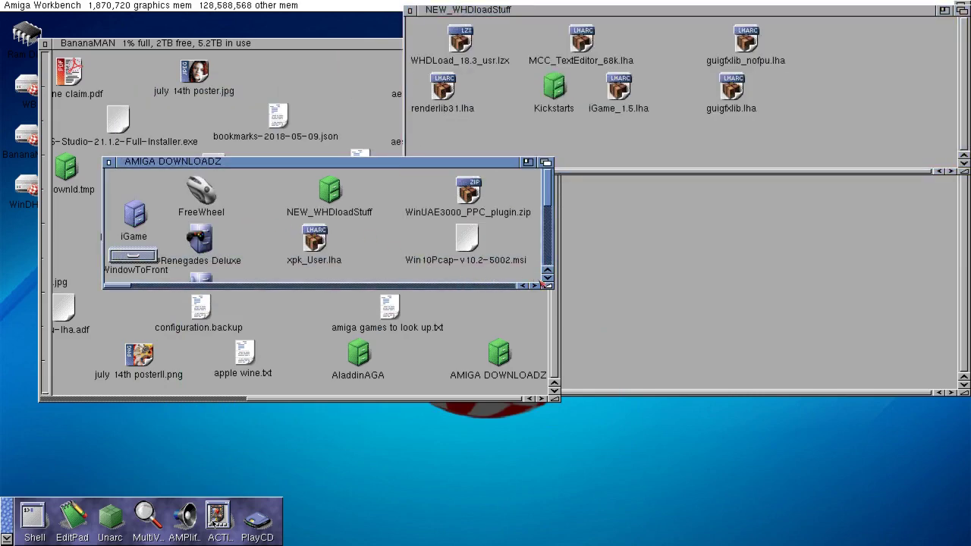
- Enlarge the AMIGA DOWNLOADZ window, bring Guigfx.mcc and its neighbouring files into view, and close the BananaMAN window
left_click_drag(550, 289, 761, 518)
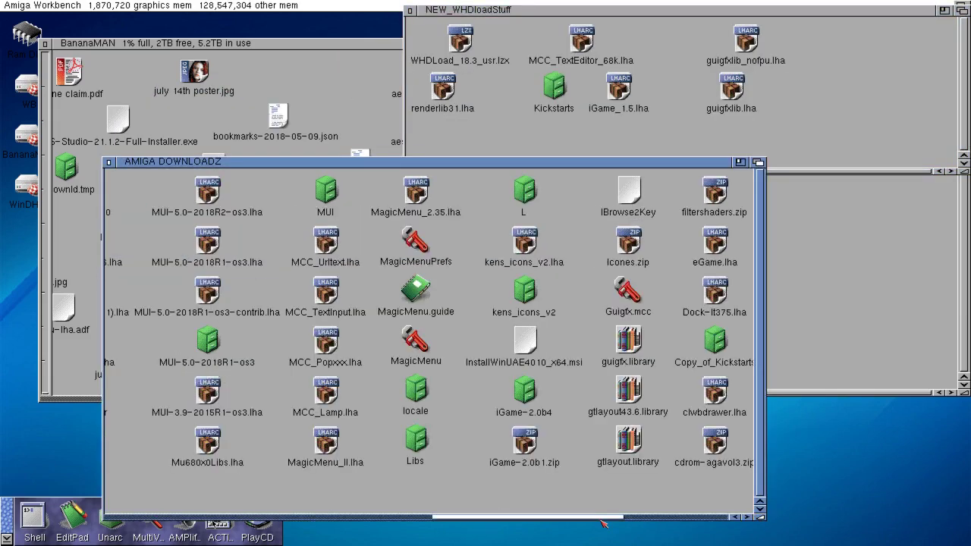
left_click_drag(602, 519, 645, 520)
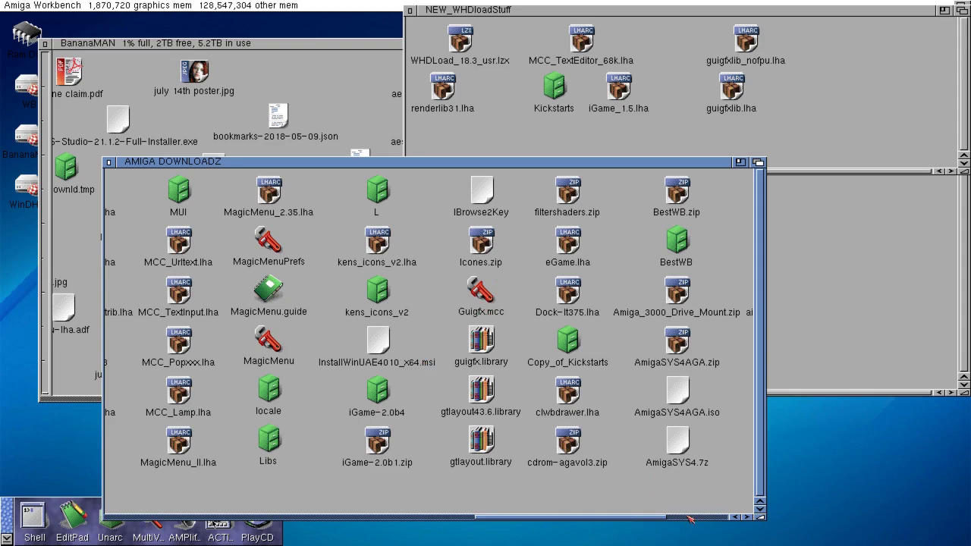
left_click(46, 47)
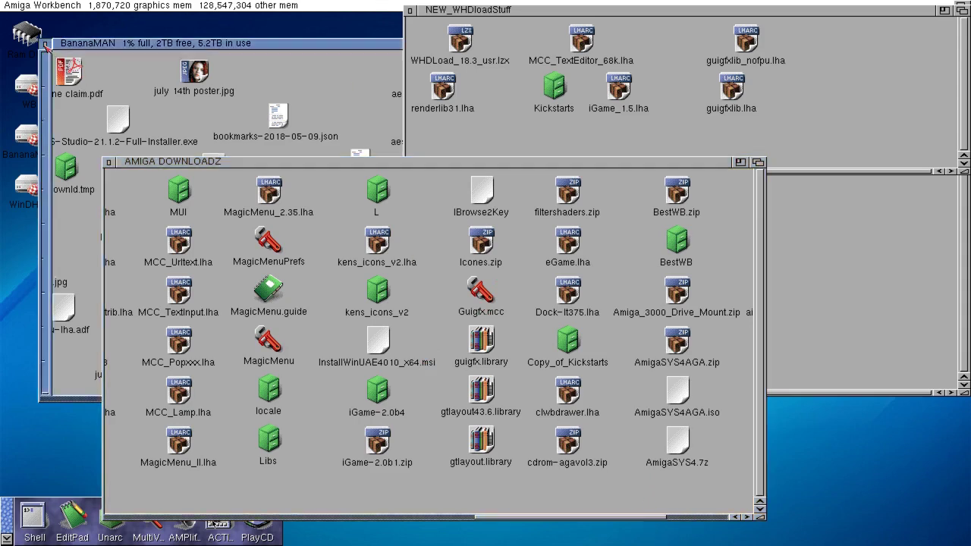
- Move Guigfx.mcc from AMIGA DOWNLOADZ into the NEW_WHDloadStuff drawer, closing the BananaMAN and AMIGA DOWNLOADZ windows
left_click(46, 46)
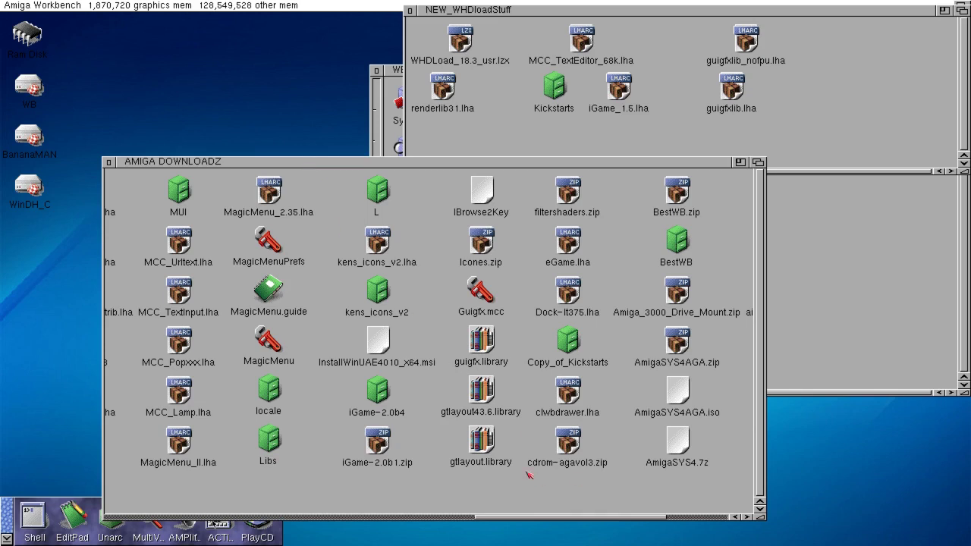
left_click(483, 292)
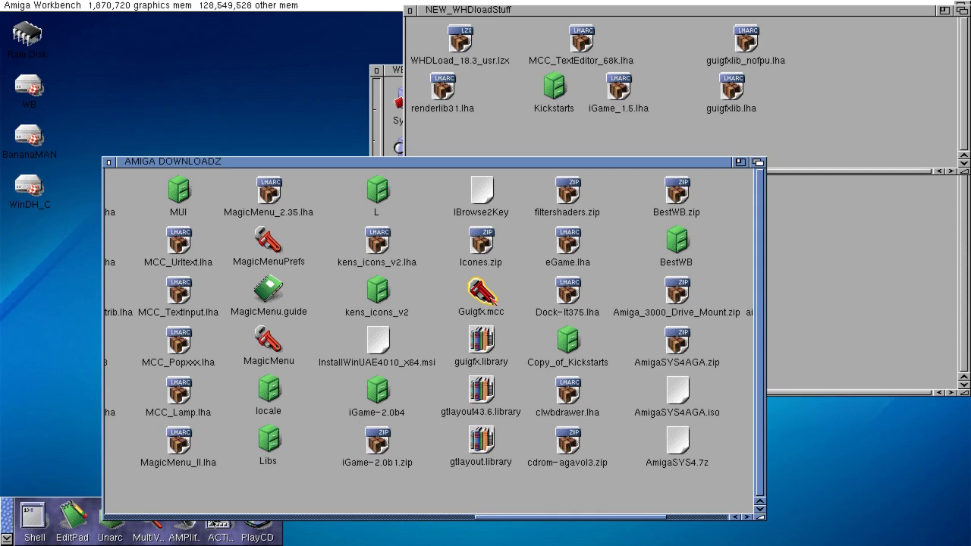
left_click_drag(486, 294, 519, 111)
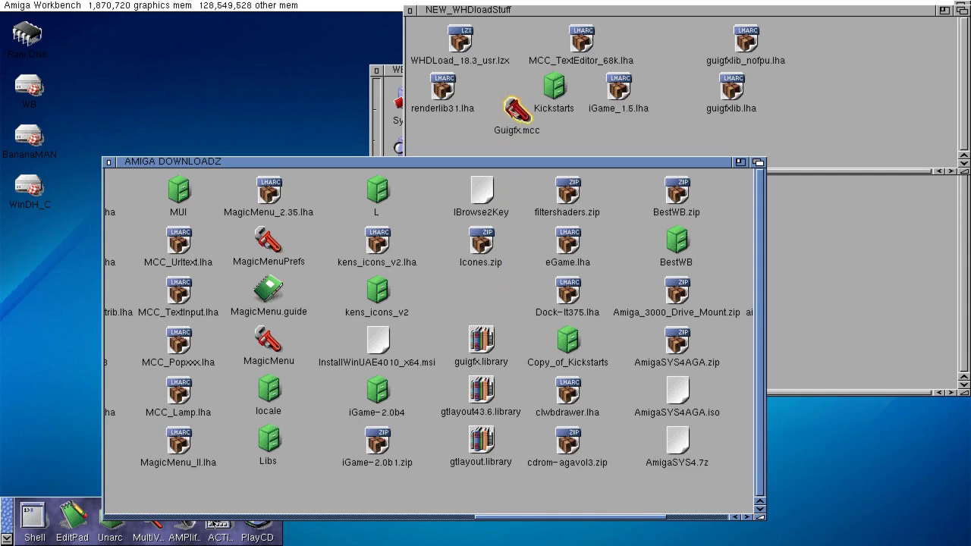
left_click(699, 520)
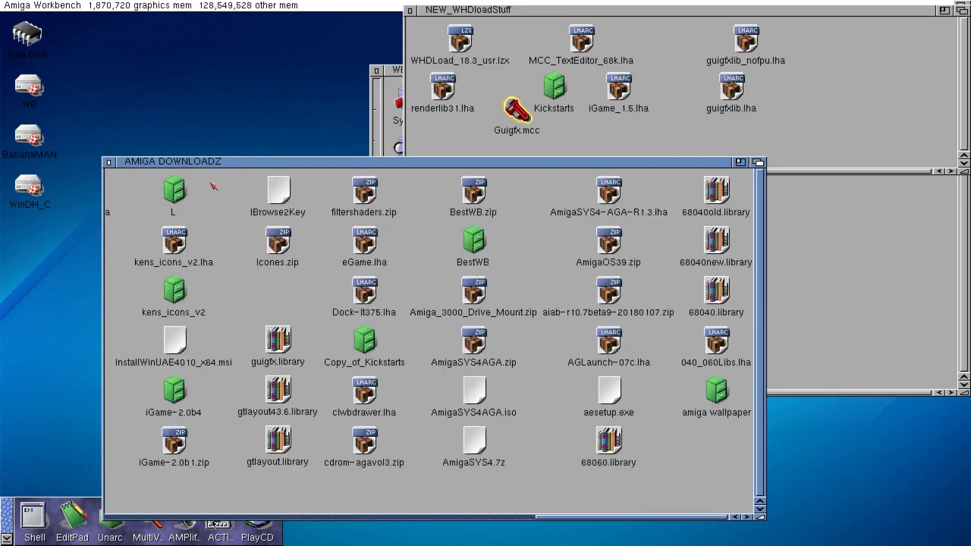
left_click(110, 161)
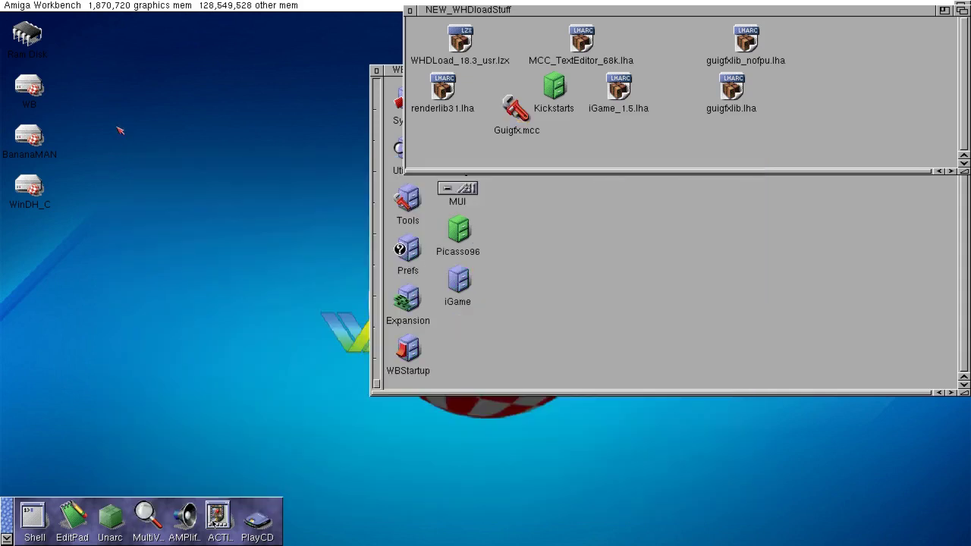
- Place the WB window below NEW_WHDloadStuff and open the mui drawer inside WB's MUI/Libs drawer
double_click(30, 89)
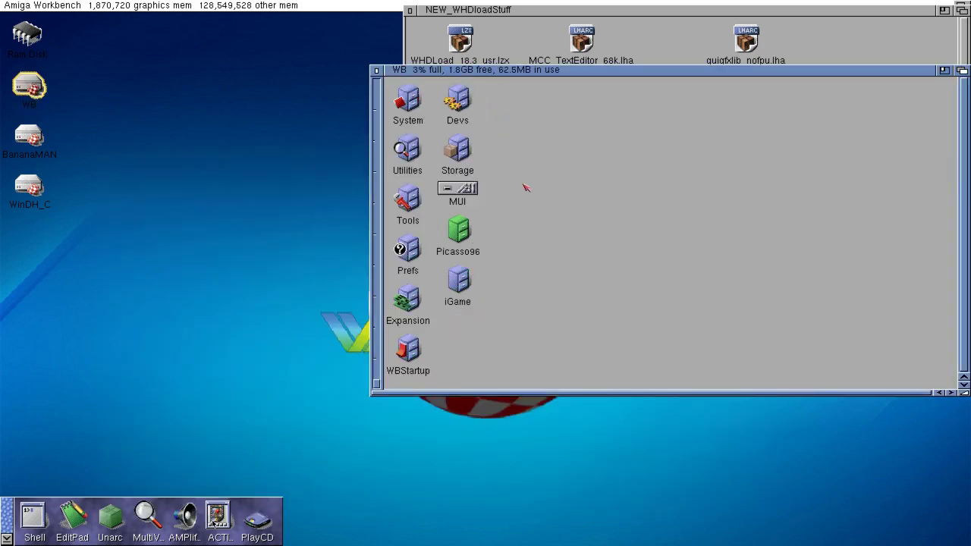
left_click_drag(535, 72, 536, 221)
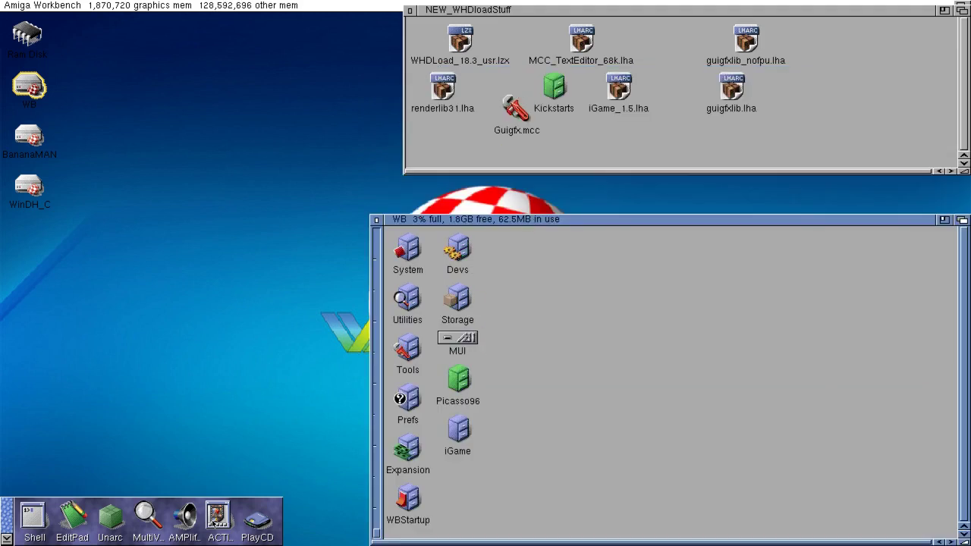
left_click(516, 110)
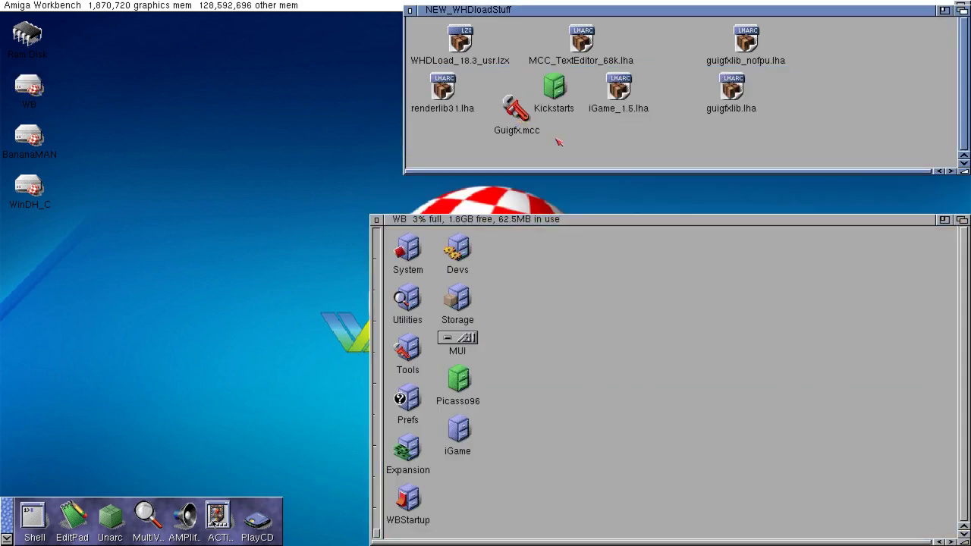
left_click(457, 338)
double_click(460, 341)
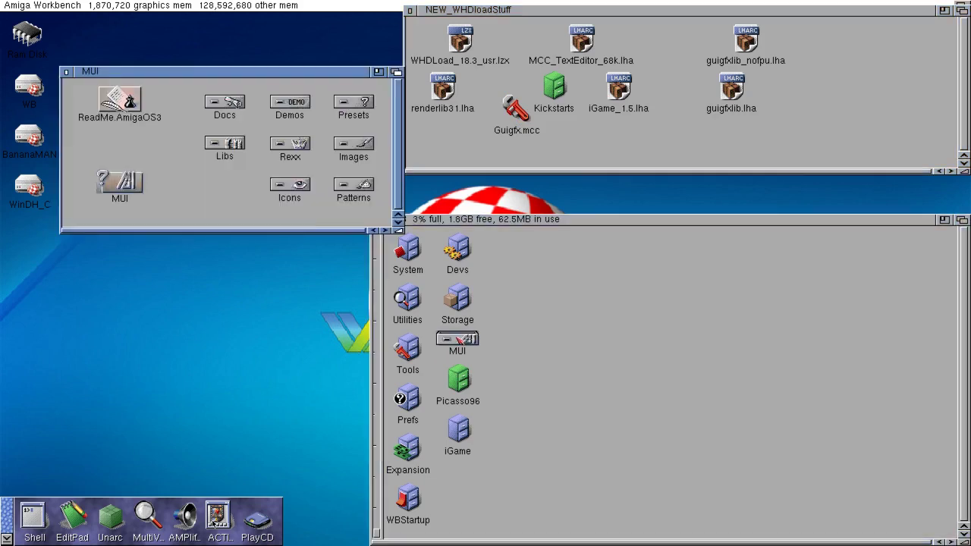
double_click(229, 146)
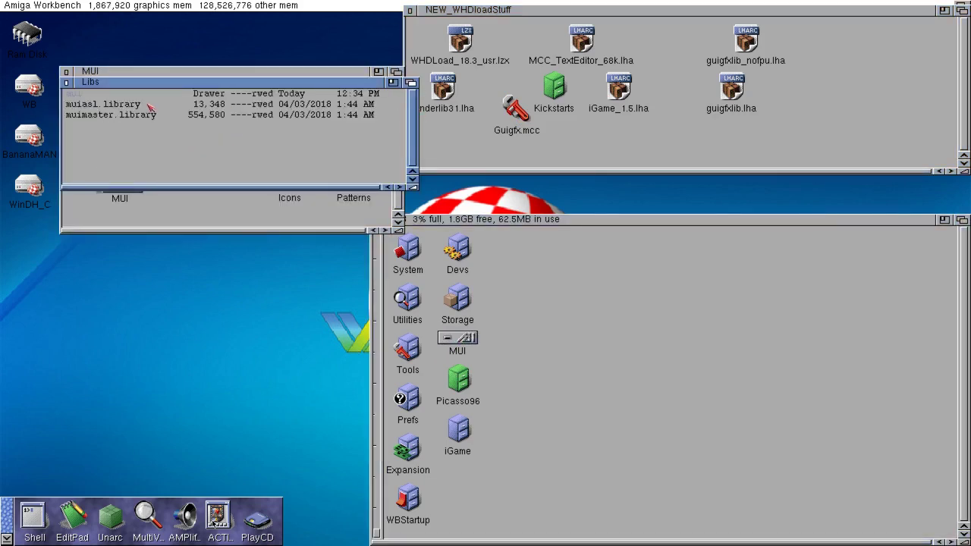
double_click(111, 95)
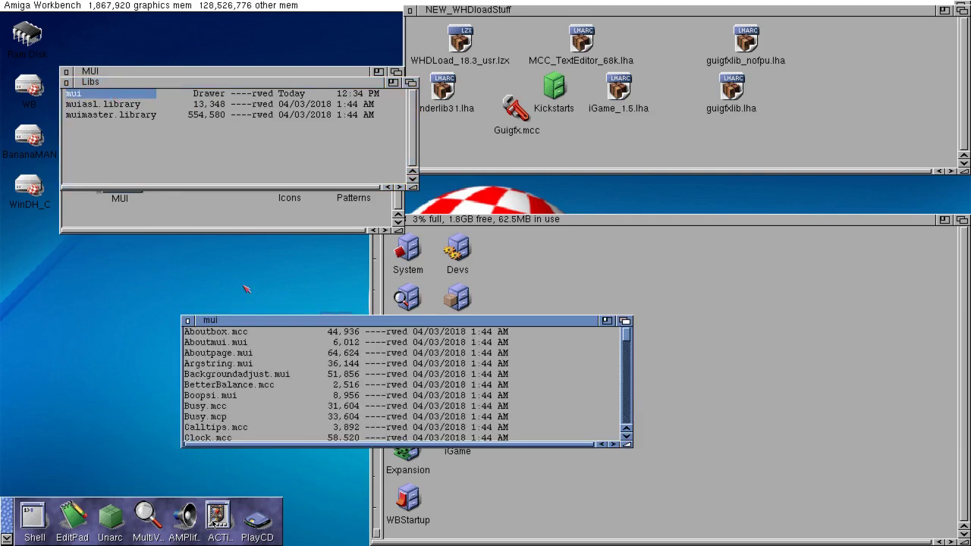
- Copy Guigfx.mcc from NEW_WHDloadStuff into the MUI/Libs/mui drawer and close the mui, Libs and MUI windows
left_click_drag(526, 132, 547, 381)
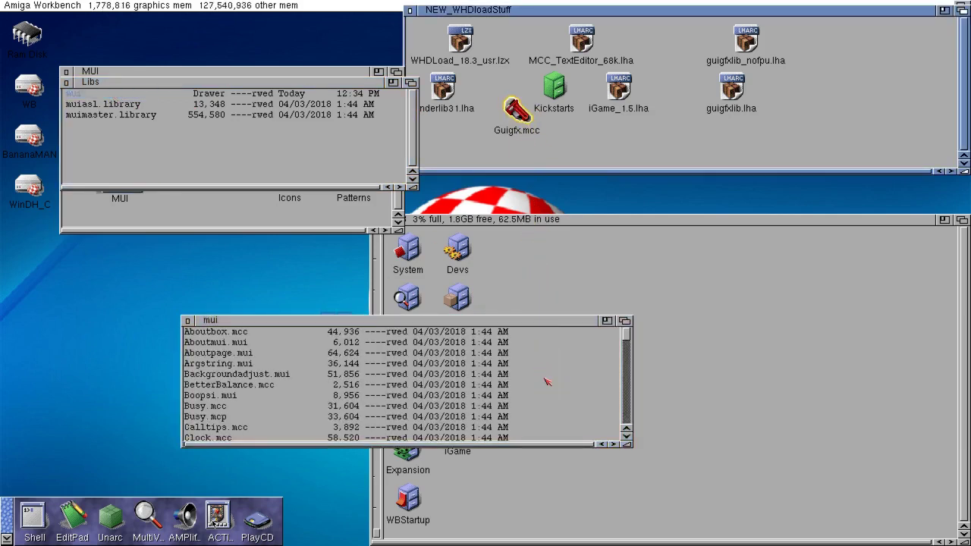
left_click(190, 322)
left_click(67, 83)
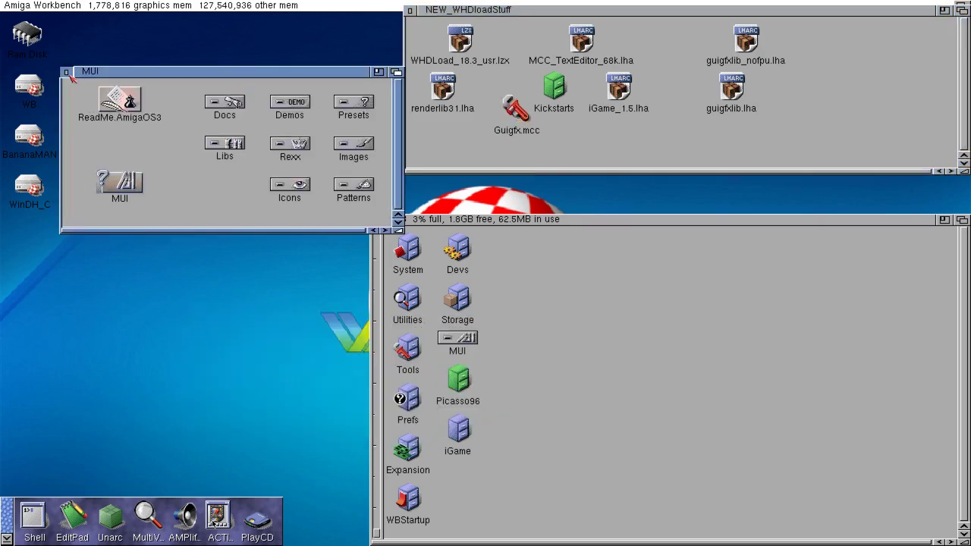
left_click(67, 72)
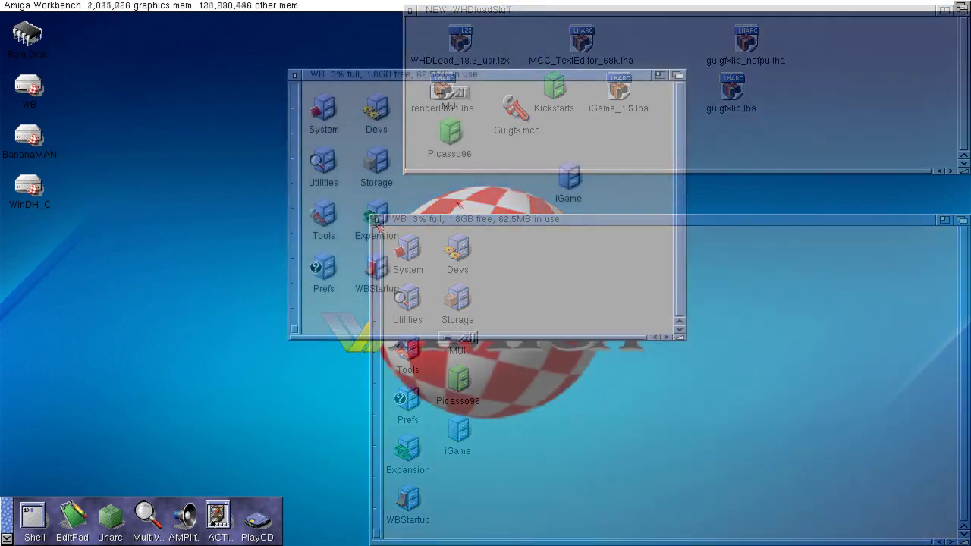
right_click(452, 197)
mouse_move(455, 196)
mouse_move(493, 201)
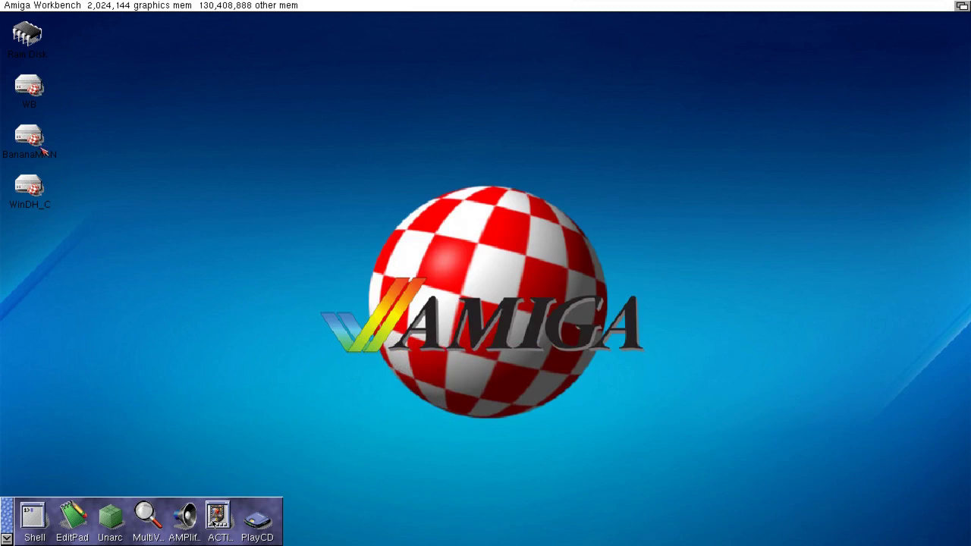
- Launch iGame from its drawer on the WB volume and enlarge the iGame window to nearly full screen height
double_click(29, 88)
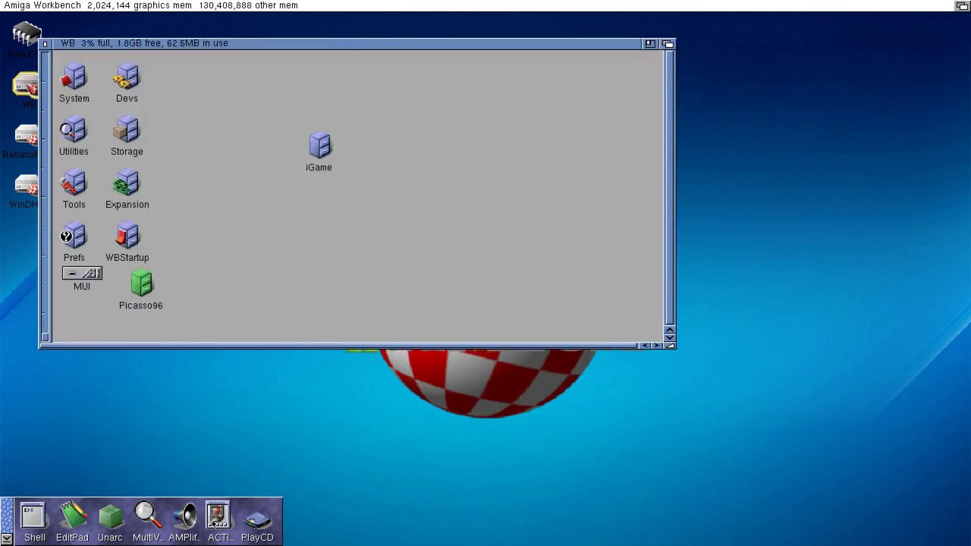
left_click_drag(156, 45, 423, 46)
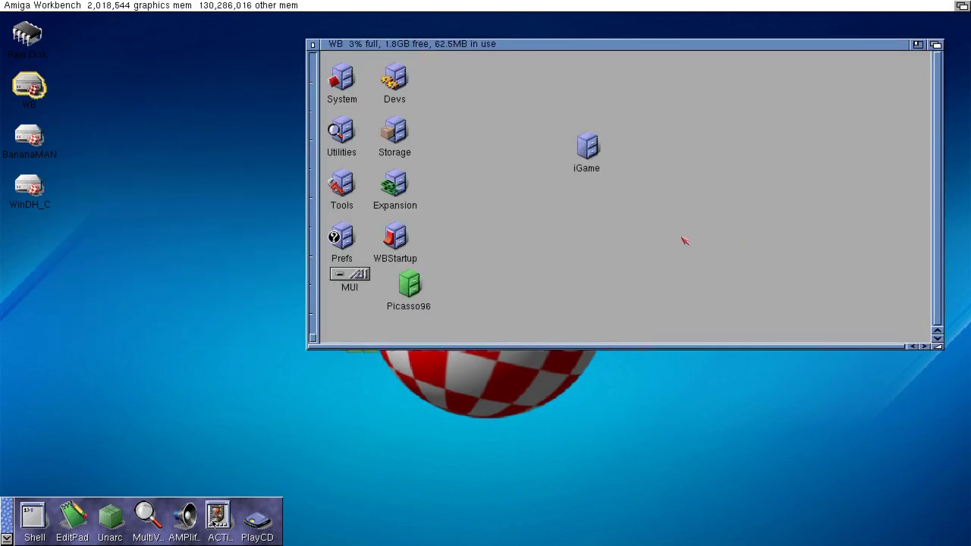
double_click(589, 144)
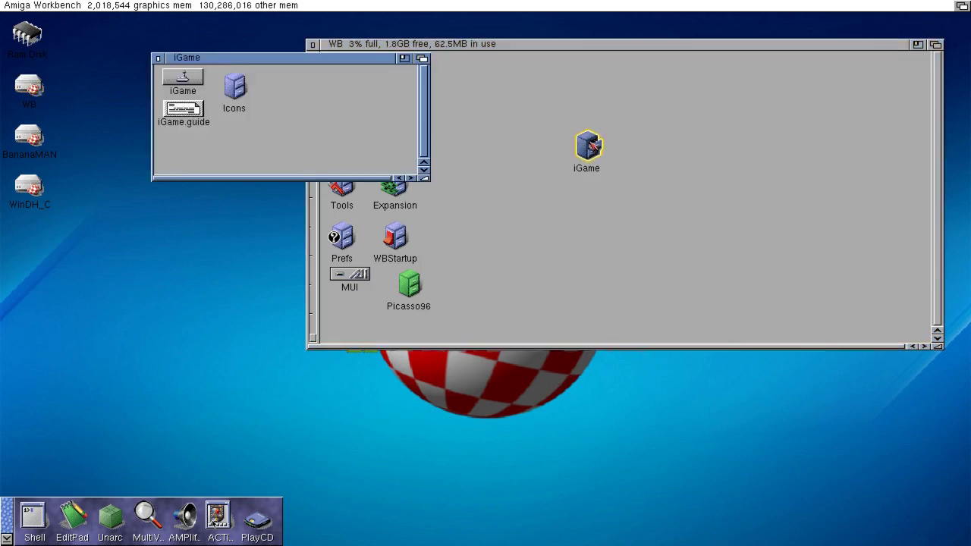
double_click(181, 86)
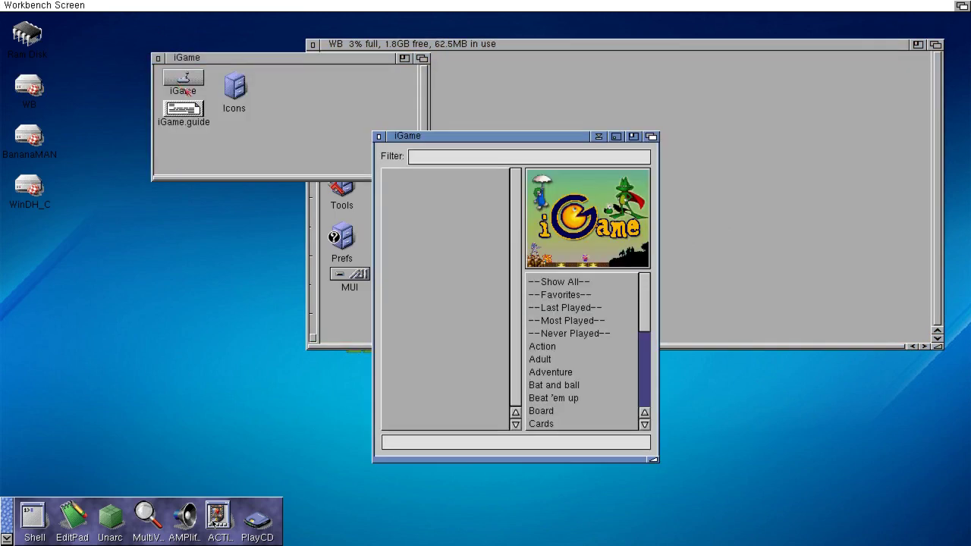
left_click_drag(493, 139, 500, 25)
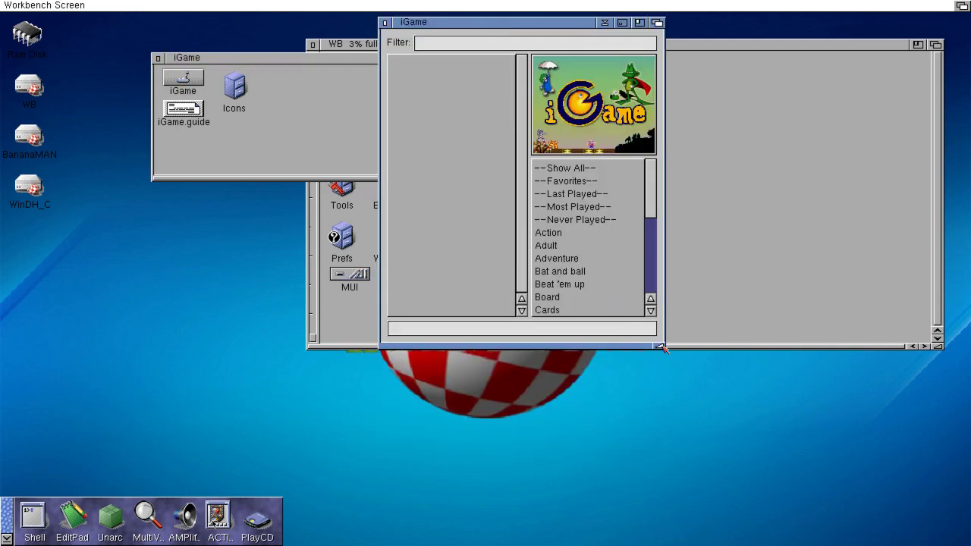
left_click_drag(658, 345, 734, 542)
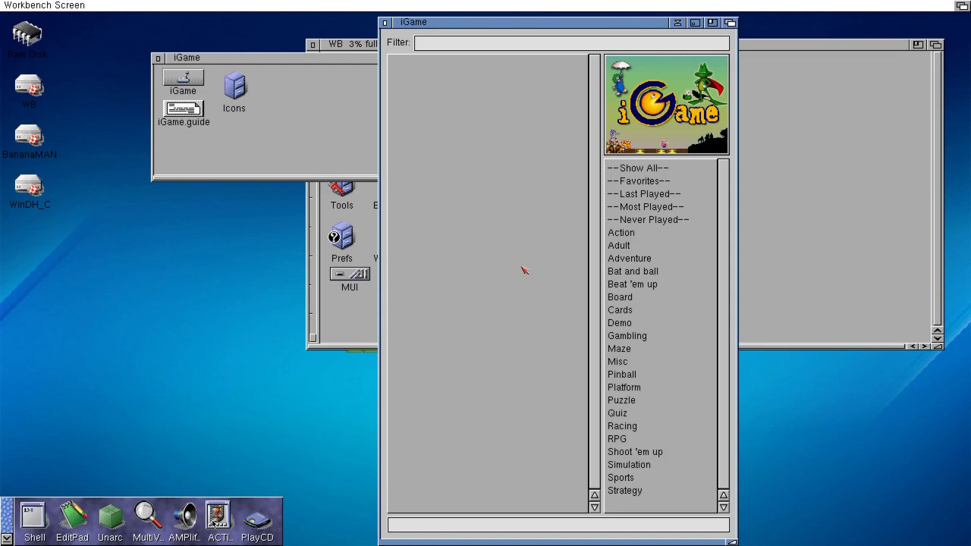
- Add the BananaMAN:whdgamez/ drawer to iGame's games repositories and close the repositories window
right_click(141, 4)
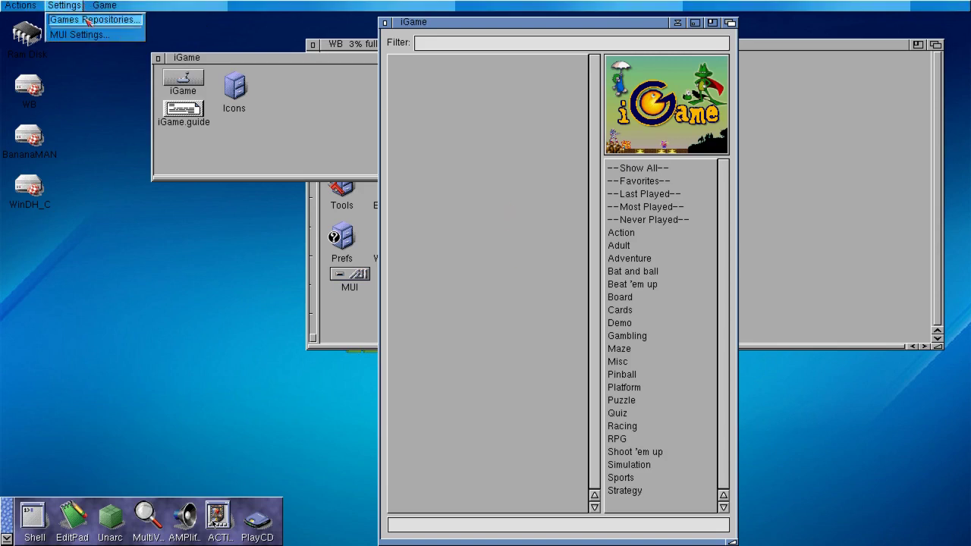
left_click(88, 21)
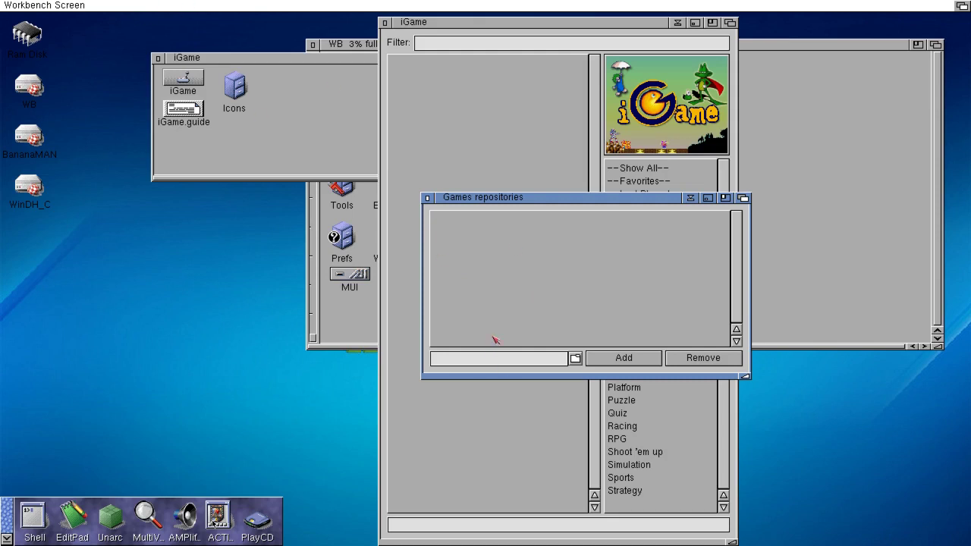
left_click(578, 358)
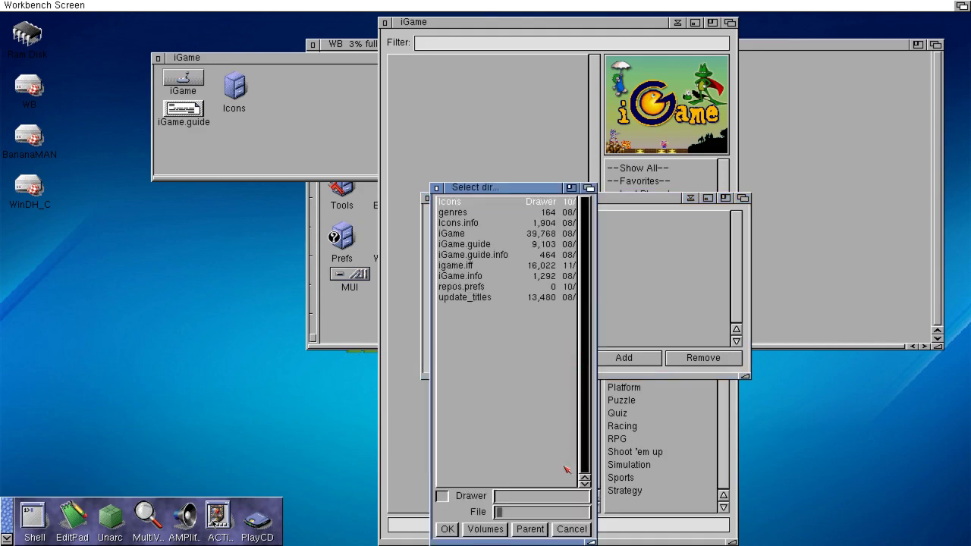
left_click(531, 529)
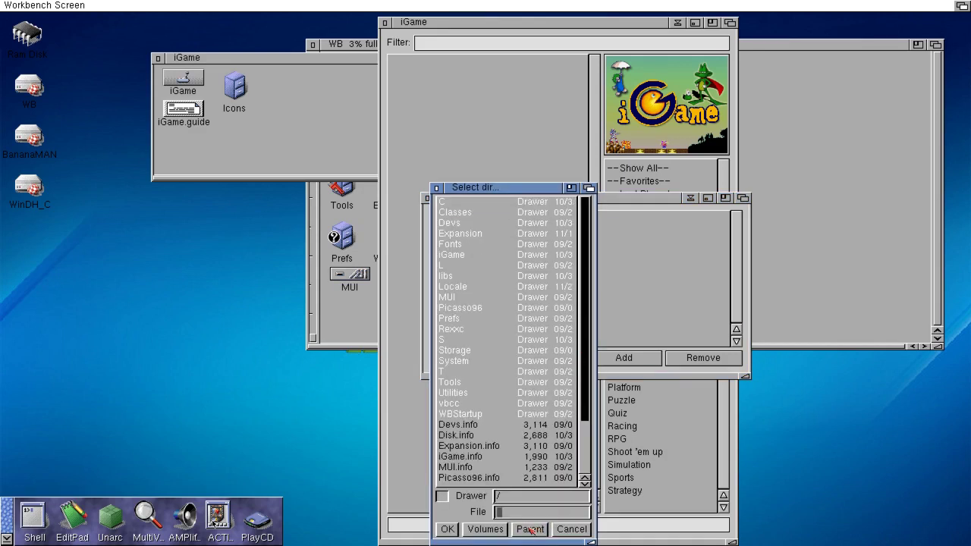
left_click(530, 531)
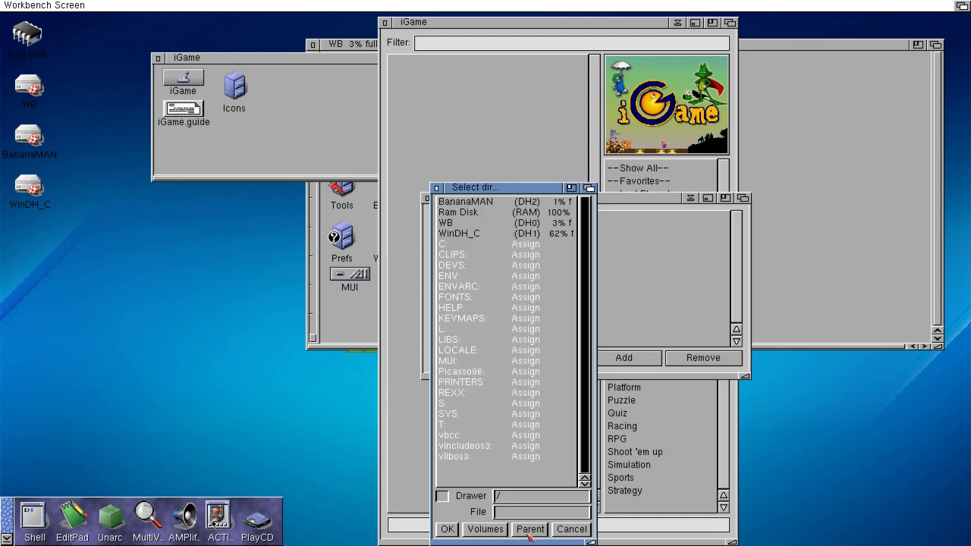
left_click(472, 204)
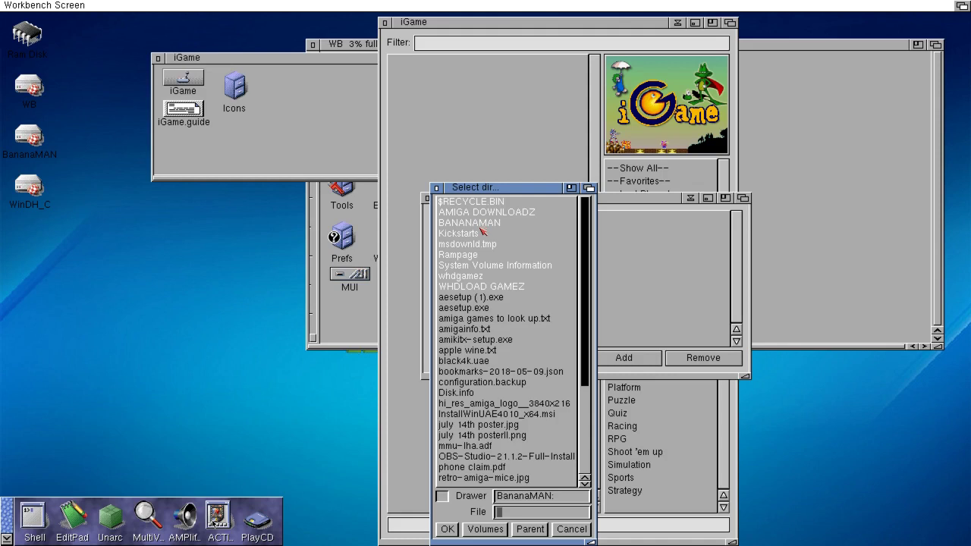
left_click(477, 277)
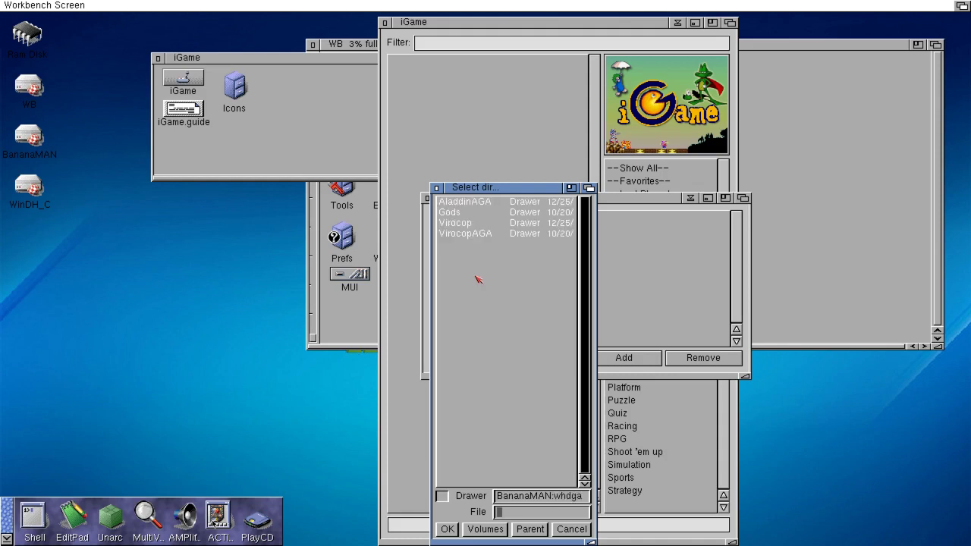
left_click(529, 529)
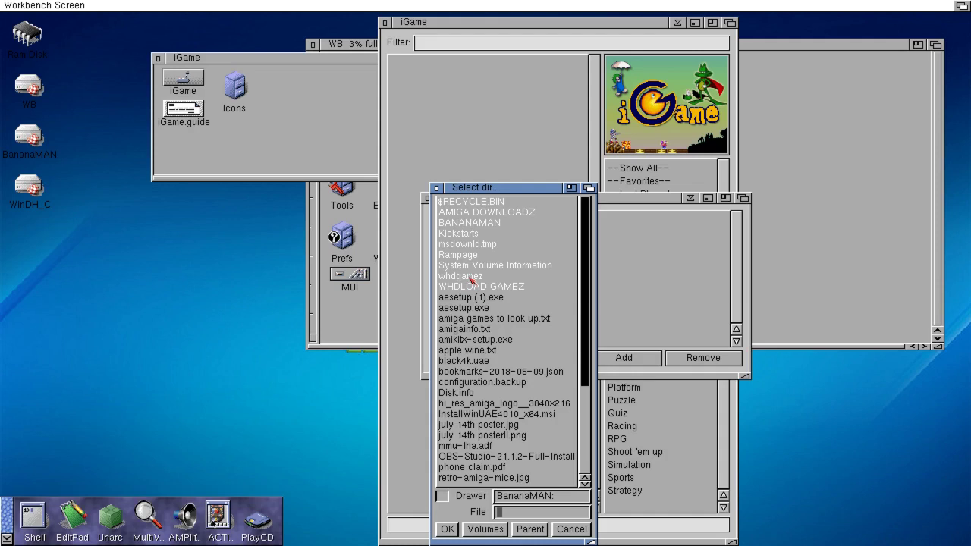
left_click(469, 276)
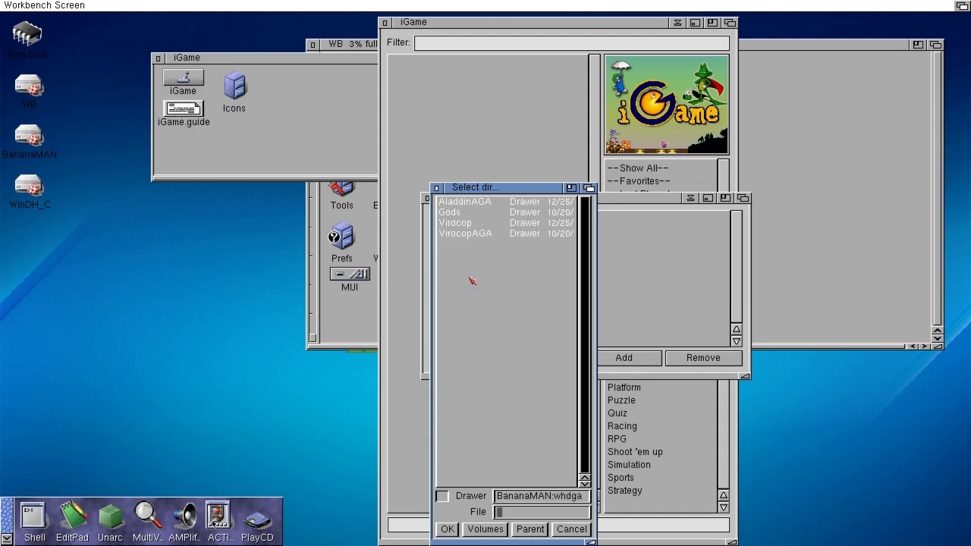
left_click(447, 530)
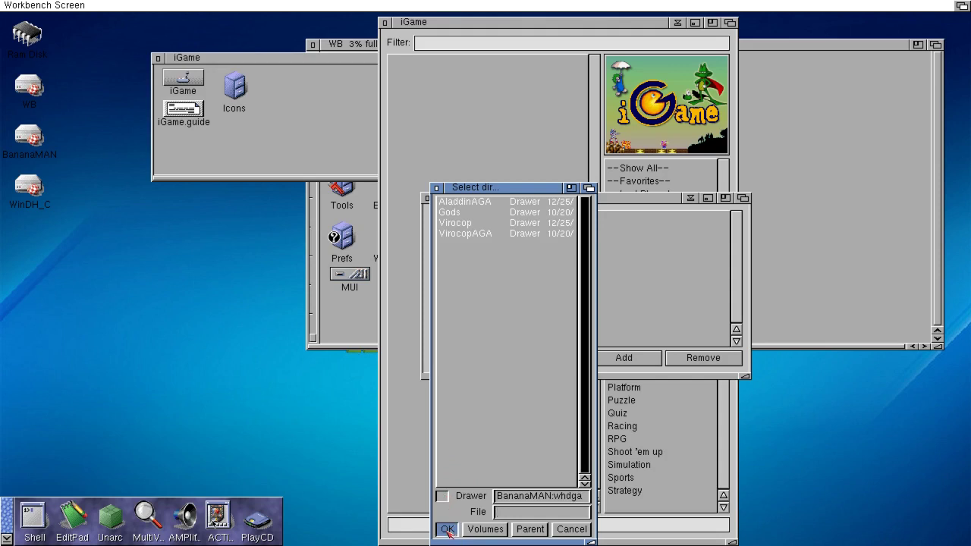
left_click(625, 360)
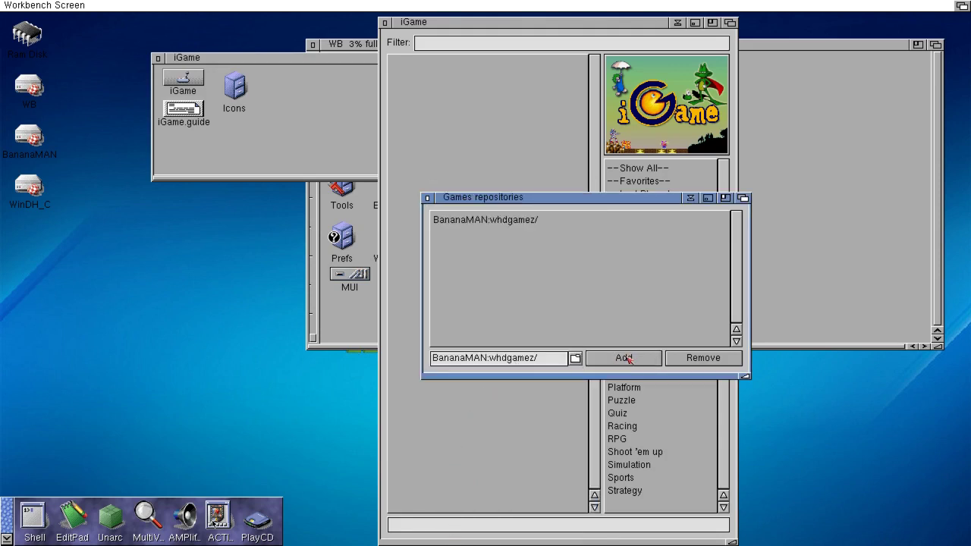
left_click(427, 198)
- Scan the repositories for games and start Gods from iGame's game list
right_click(39, 4)
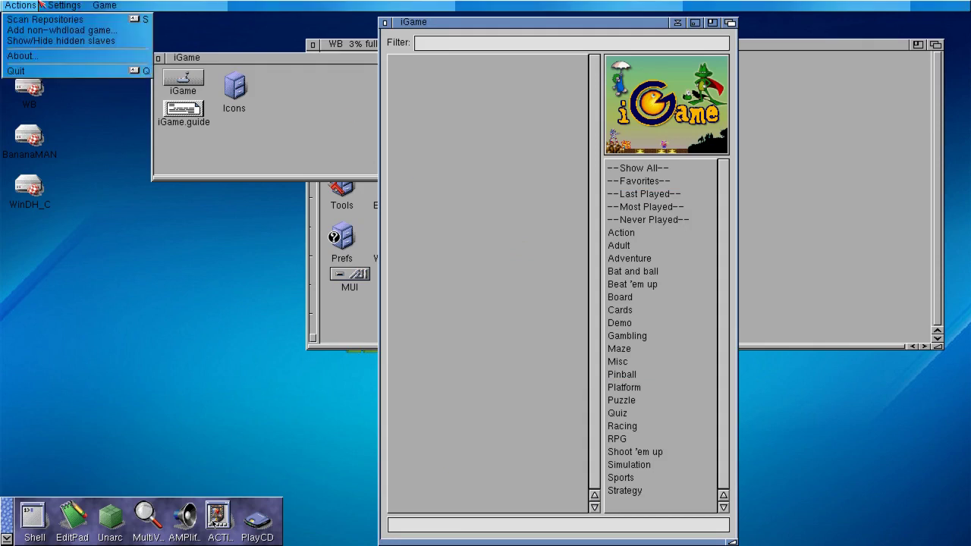
left_click(45, 19)
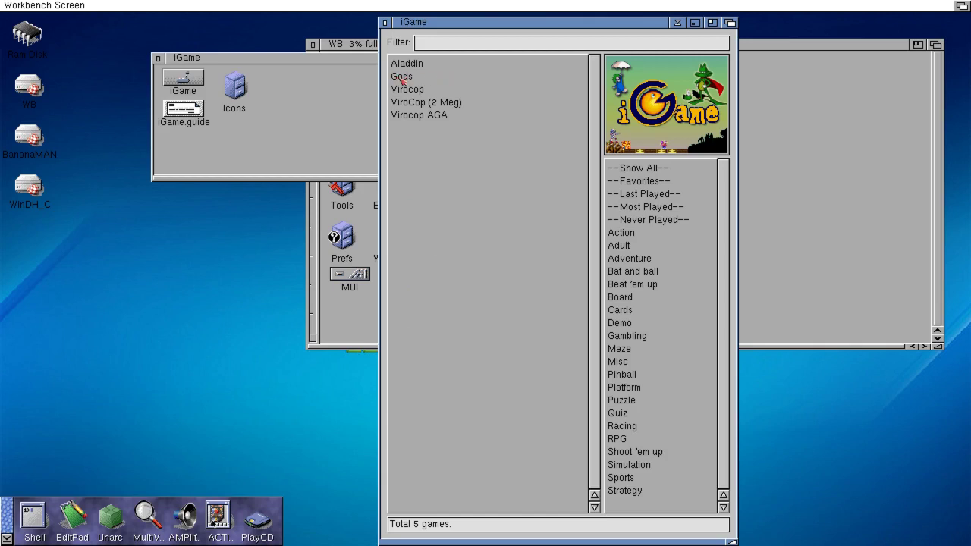
left_click(402, 78)
double_click(402, 79)
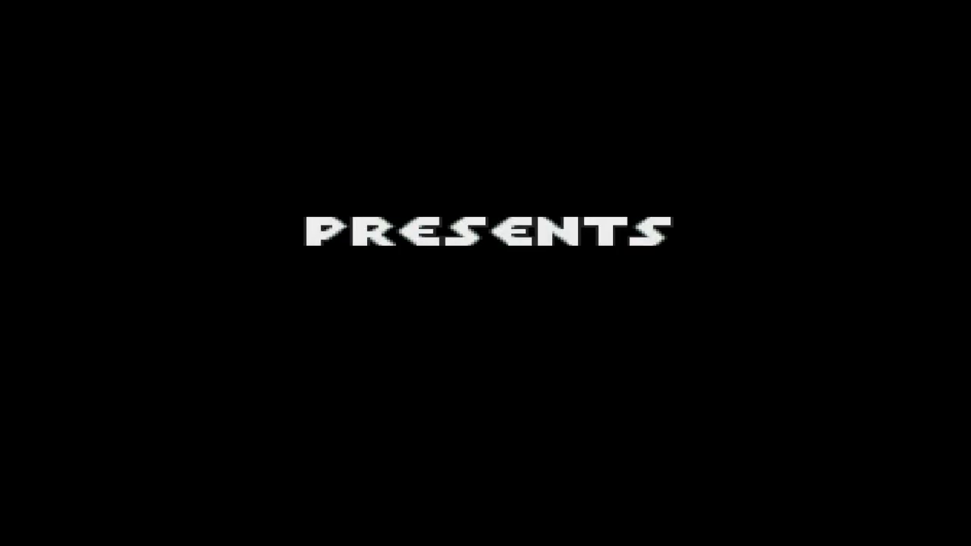
- Raise the computer's sound volume to 28, lower it by one notch, and begin the quest in Gods
key("XF86AudioRaiseVolume")
key("XF86AudioRaiseVolume")
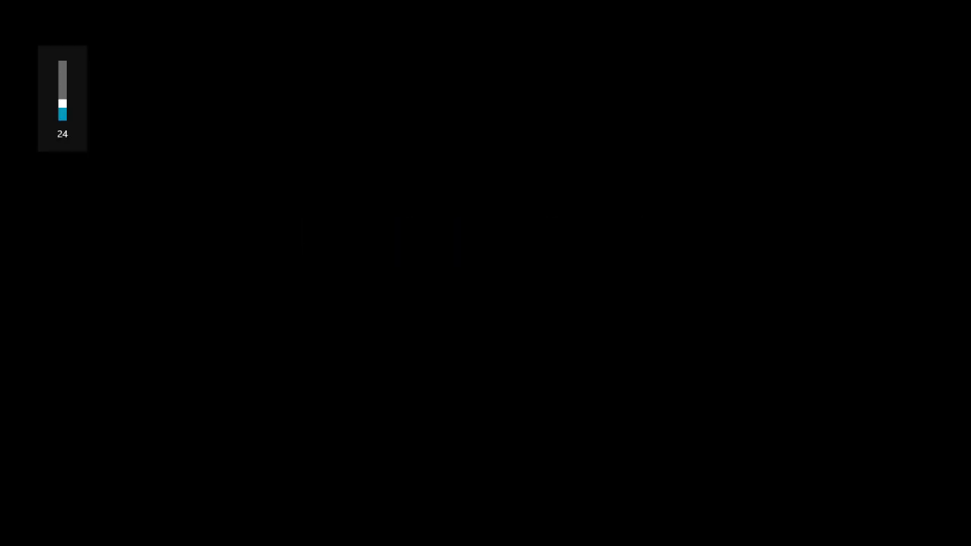
key("XF86AudioRaiseVolume")
key("XF86AudioRaiseVolume")
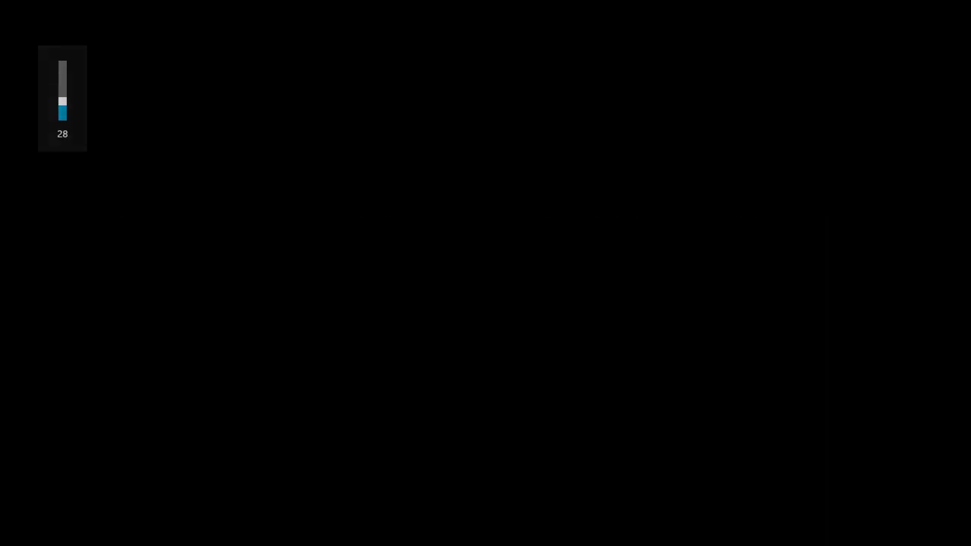
key("XF86AudioLowerVolume")
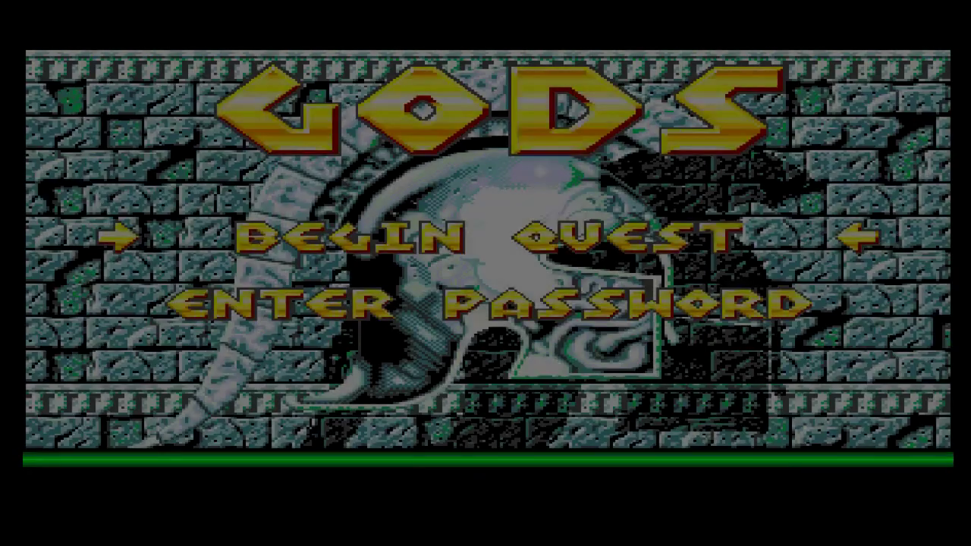
key("Return")
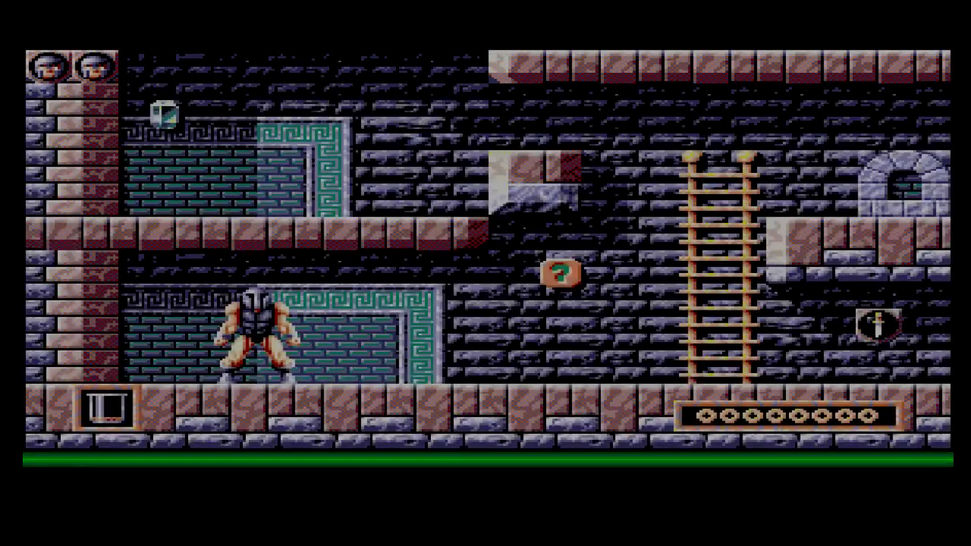
key("Right")
key("space")
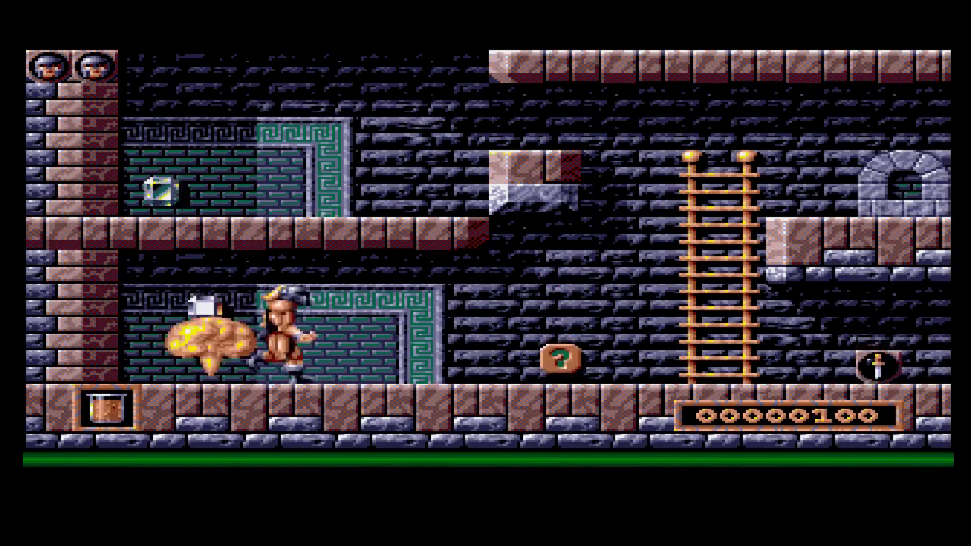
key("Right")
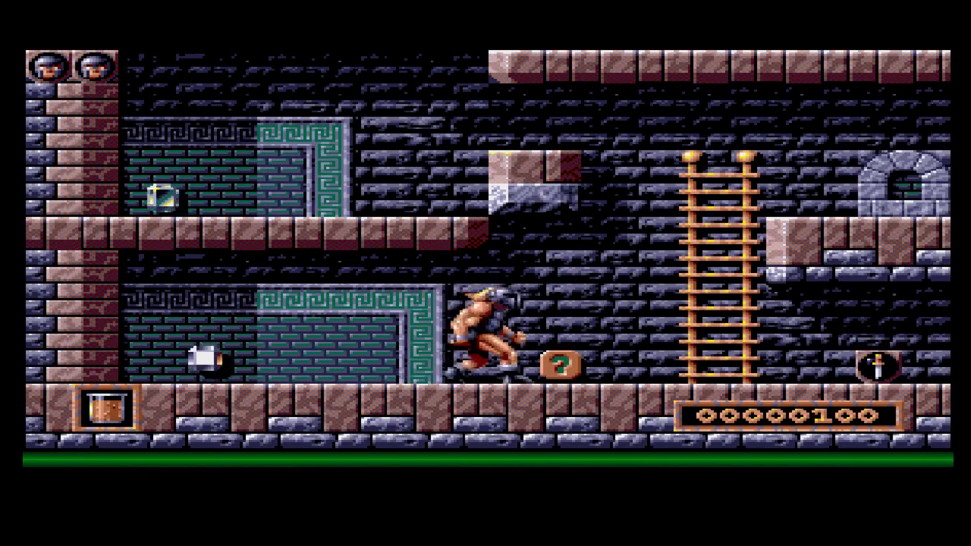
key("Left")
key("Up")
key("Left")
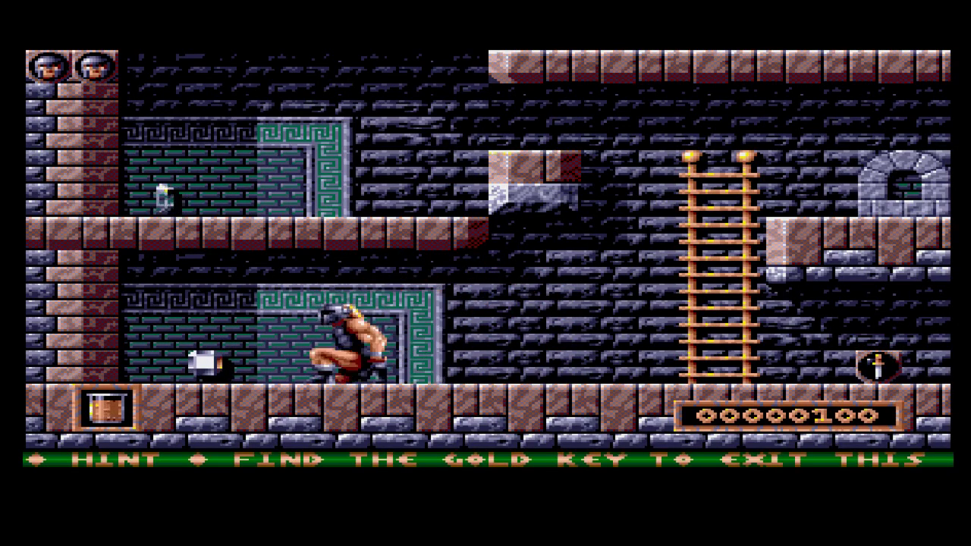
key("Right")
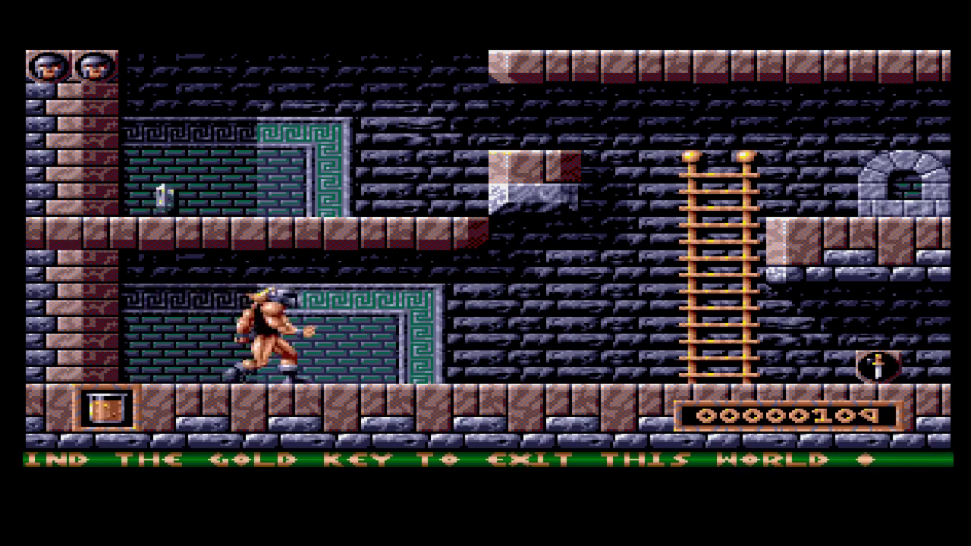
key("Right")
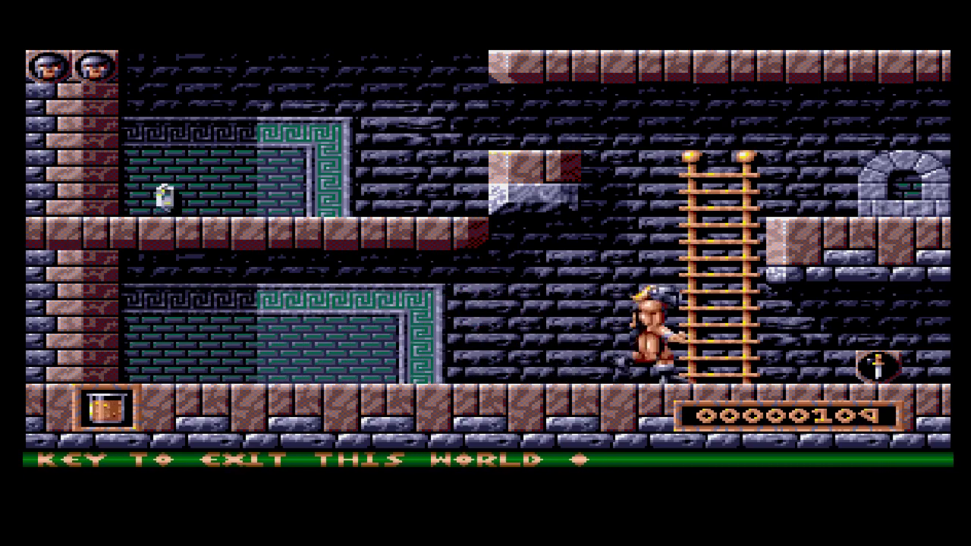
key("Left")
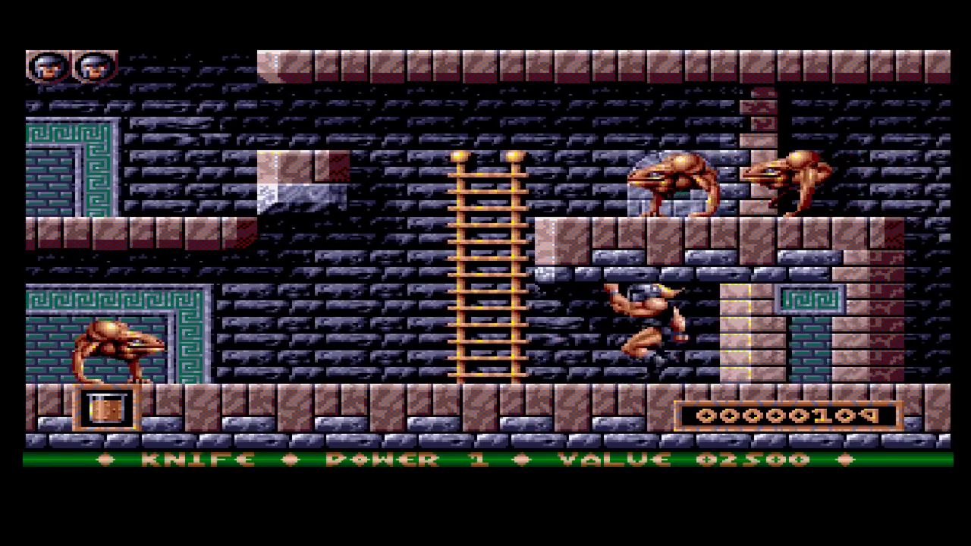
key("Right")
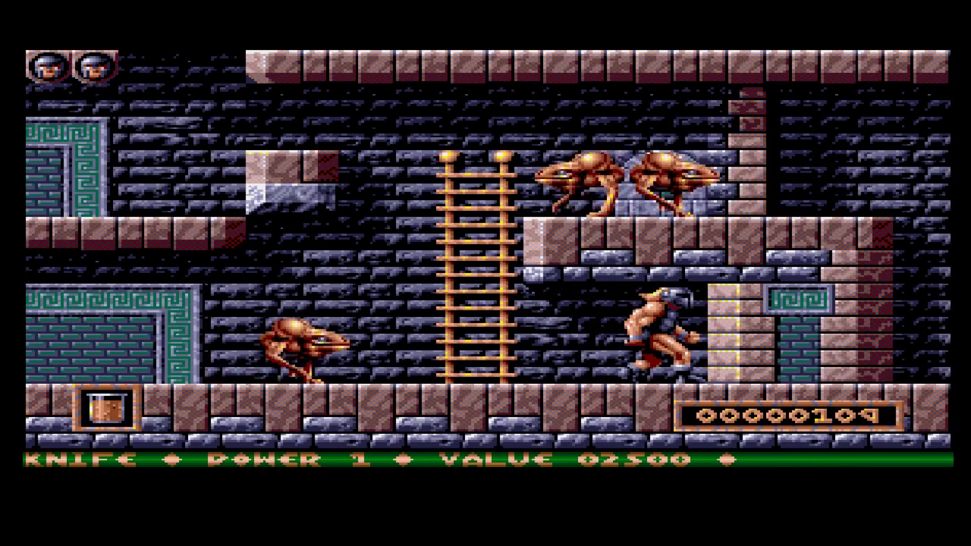
key("Left")
key("space")
key("space")
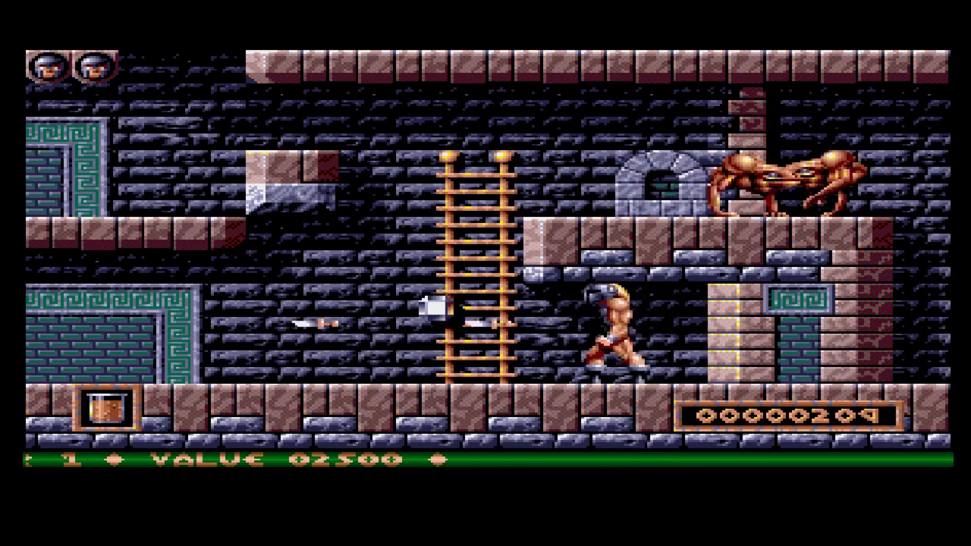
key("Left")
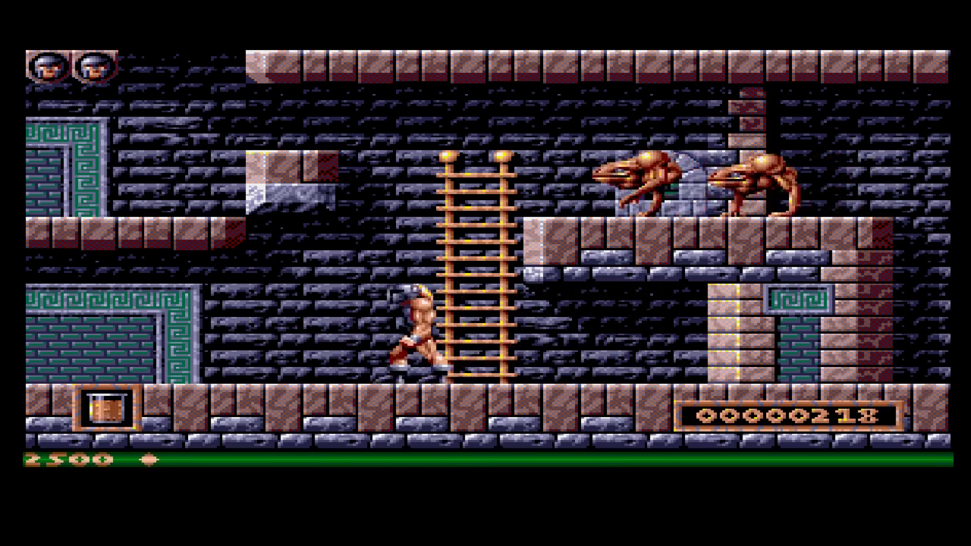
key("Right")
key("Right")
key("Up")
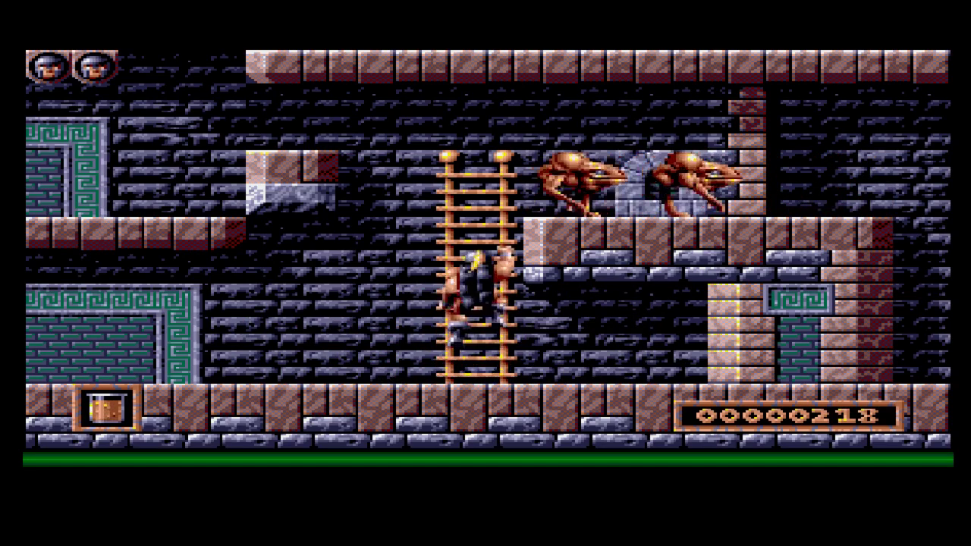
key("space")
key("space")
key("space")
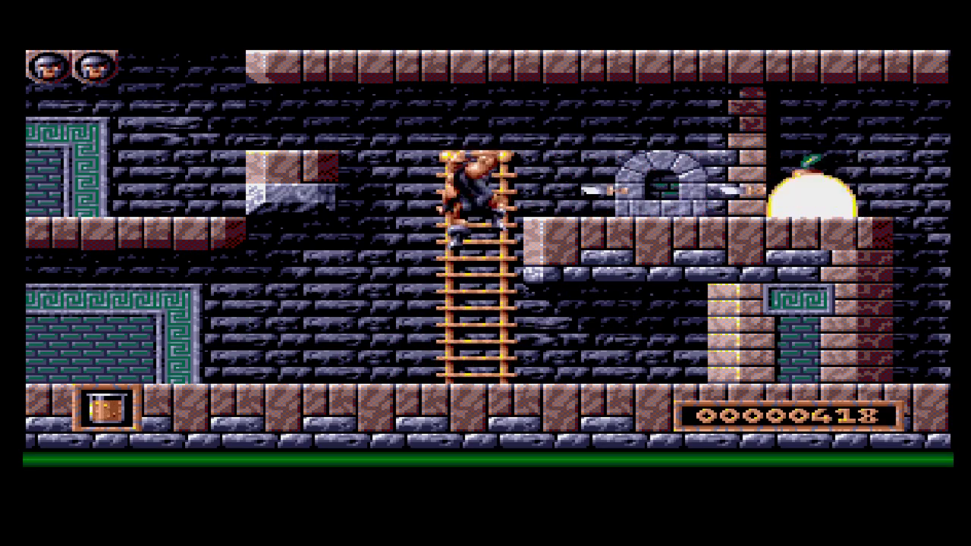
key("space")
key("Up")
key("Up")
key("Right")
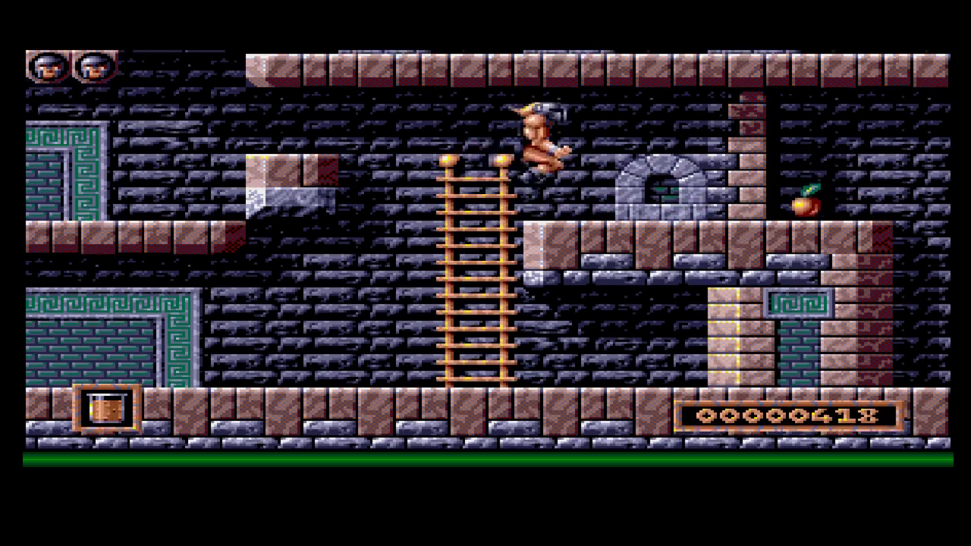
key("Down")
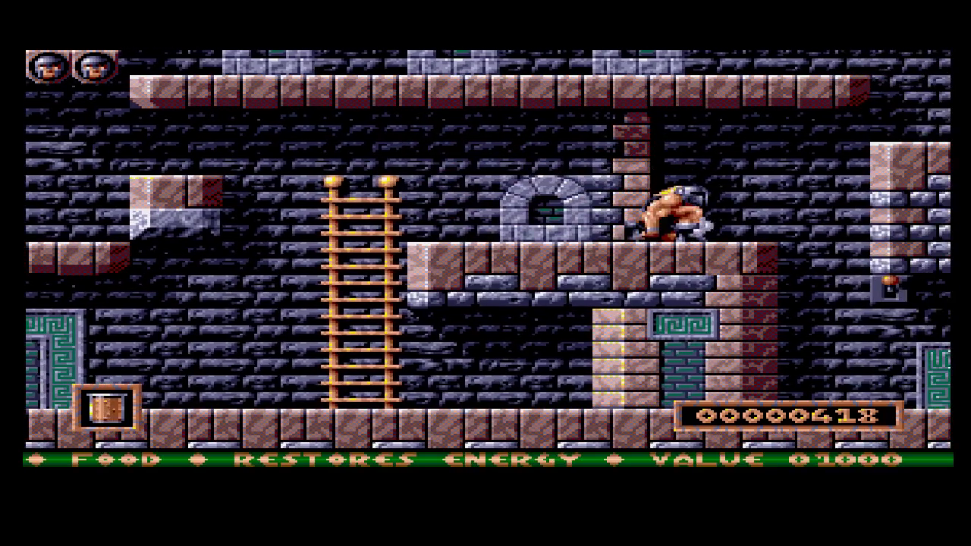
key("Right")
key("Right")
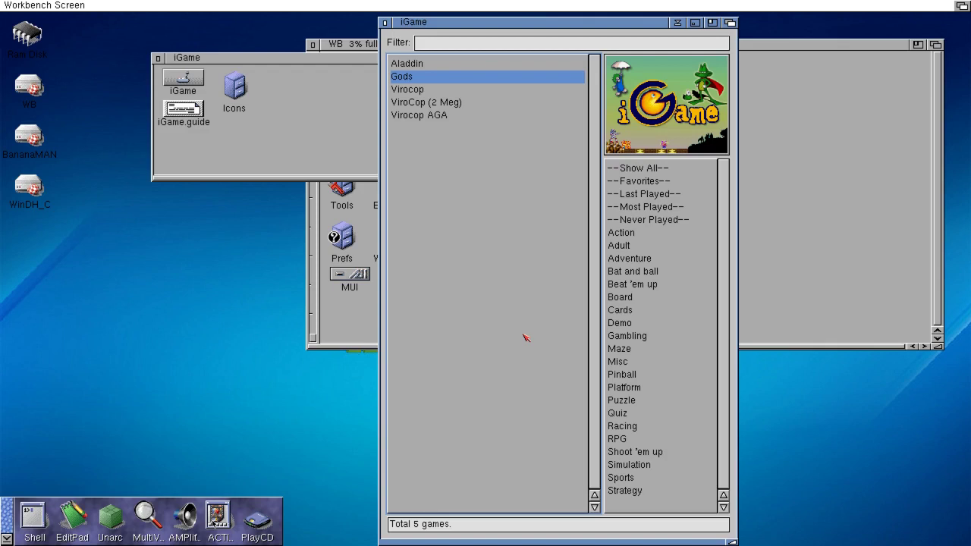
- Launch Aladdin from iGame's game list and start it from the WHDLoad splash window with all trainer options off
left_click(417, 65)
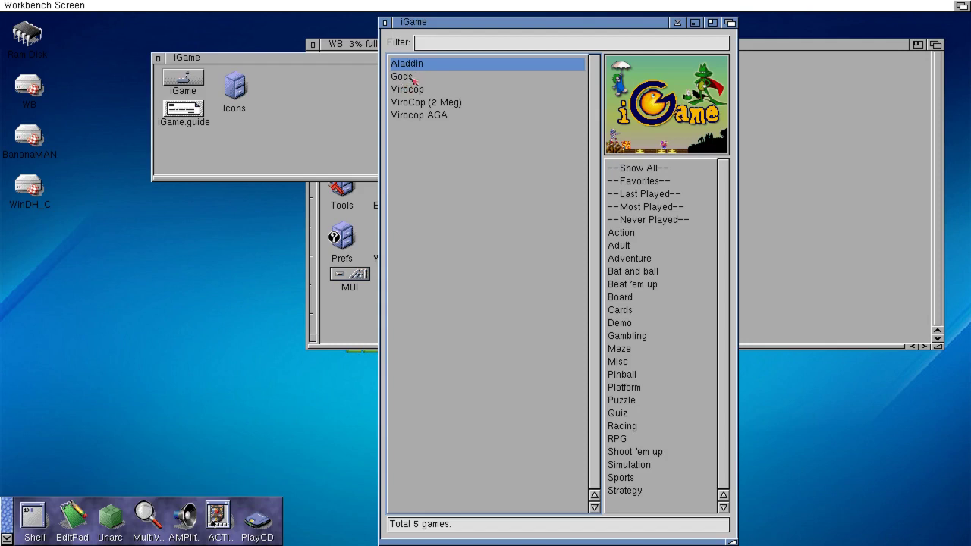
left_click(411, 78)
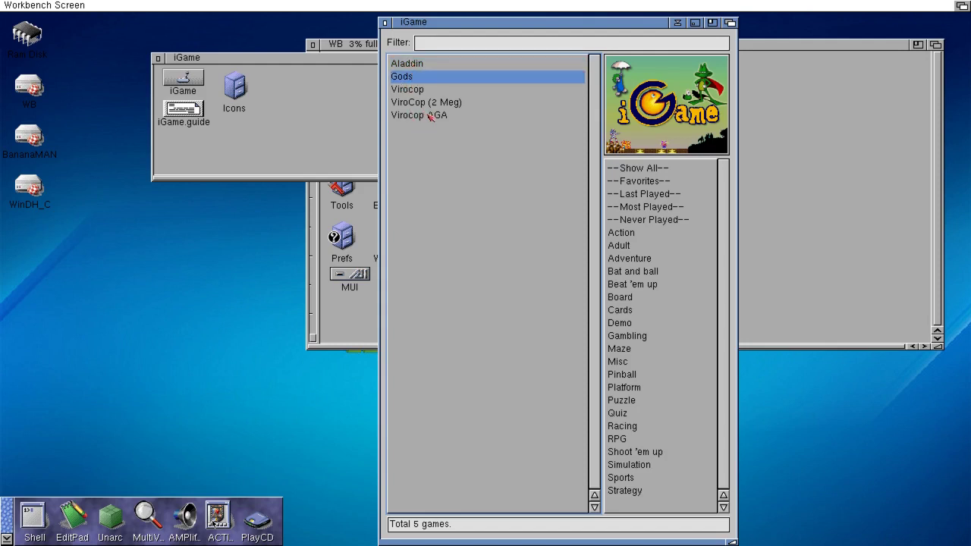
double_click(422, 63)
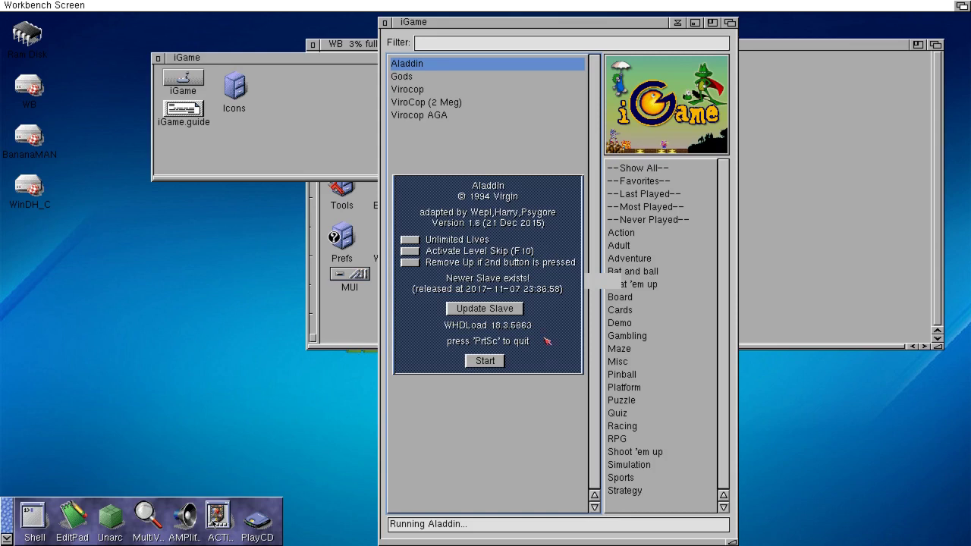
left_click(495, 364)
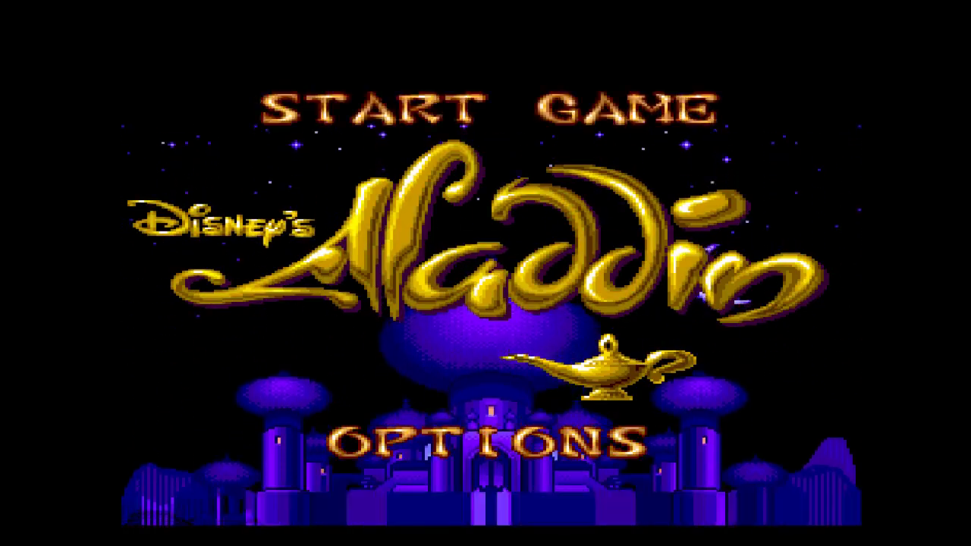
- Start a new game from Aladdin's title screen and skip the item guide and the story text
key("Return")
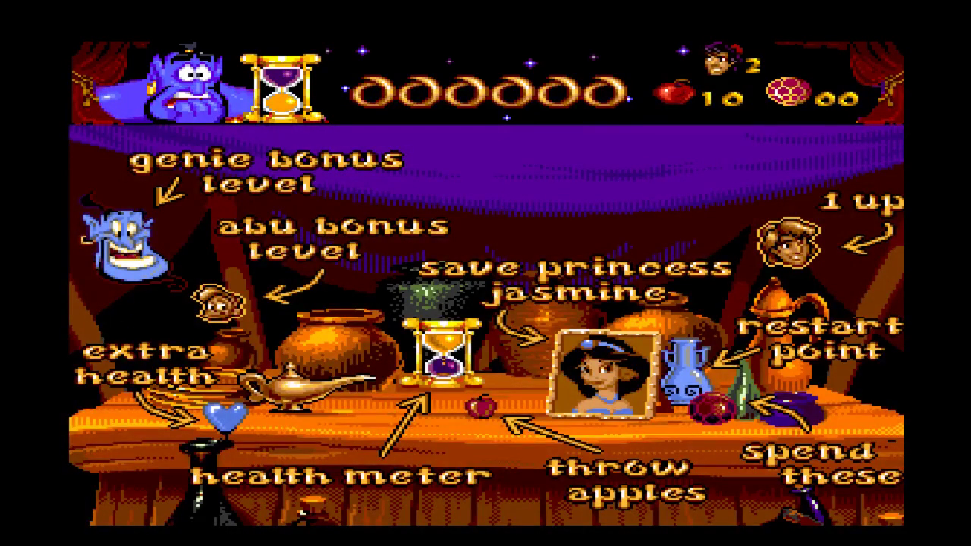
key("Return")
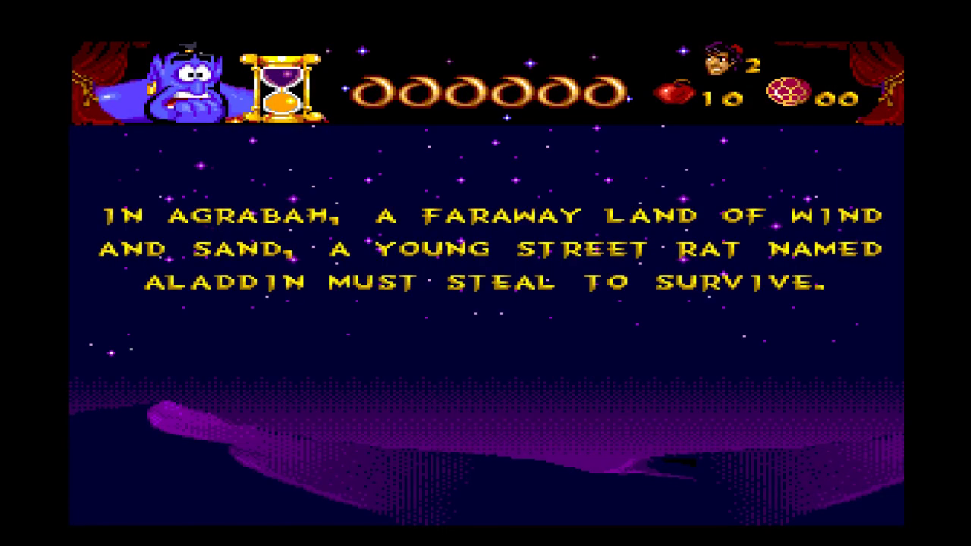
key("Return")
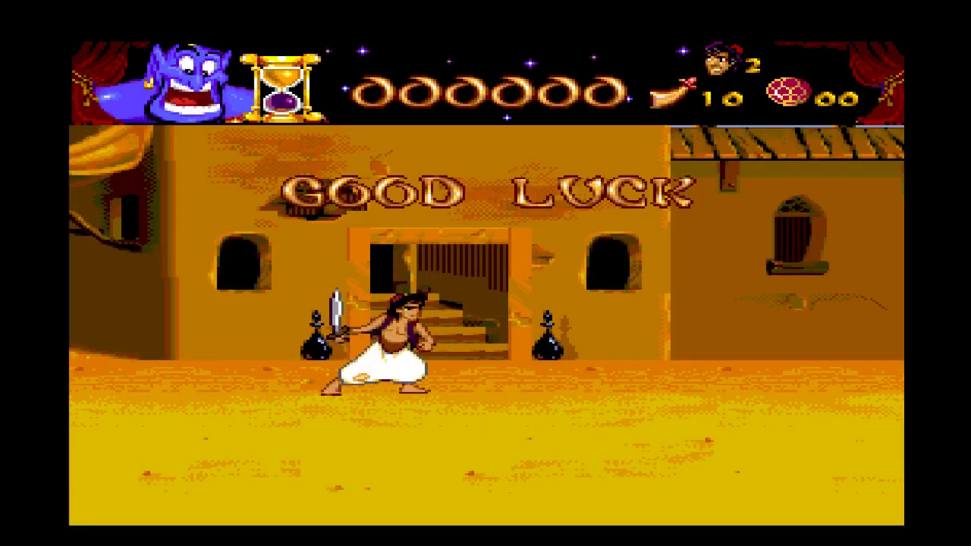
key("Right")
key("Left")
key("space")
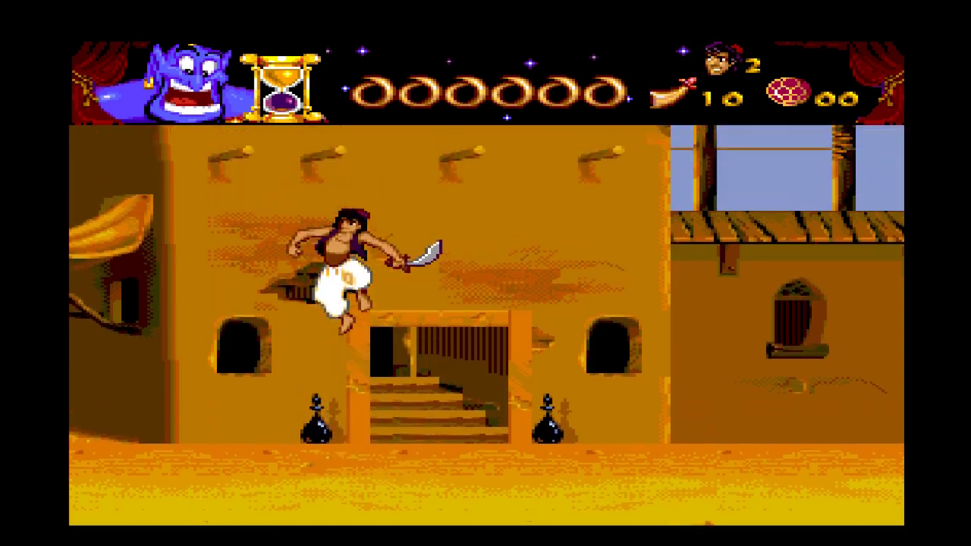
key("Right")
key("space")
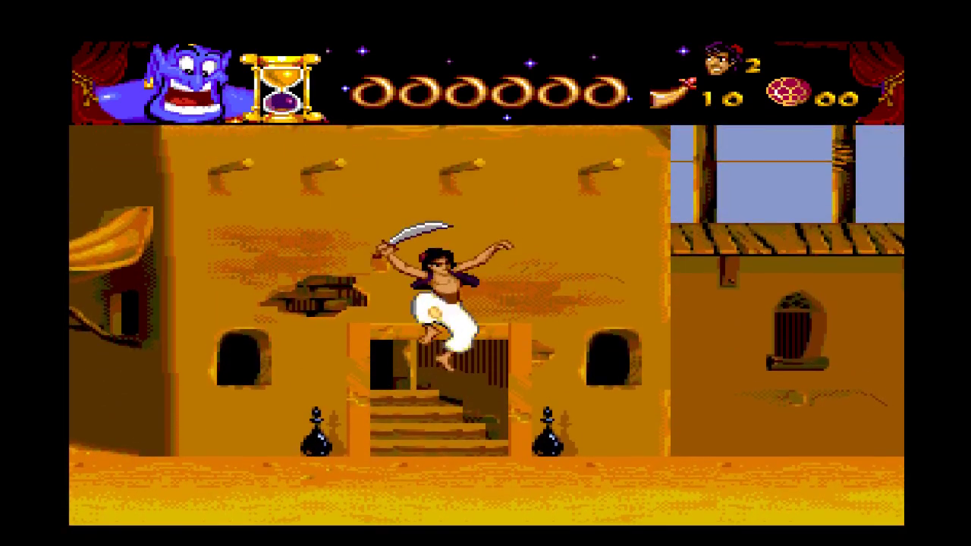
key("Right")
key("Left")
key("space")
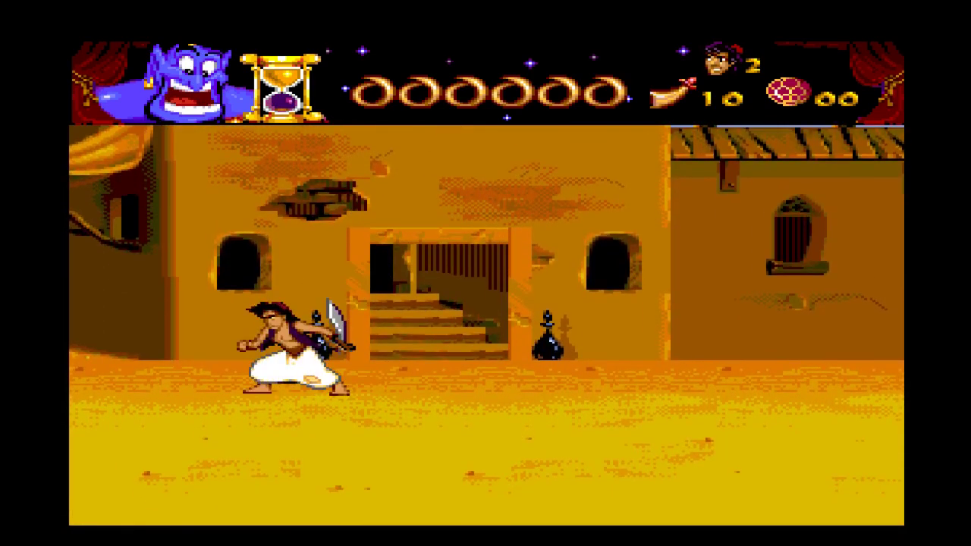
key("space")
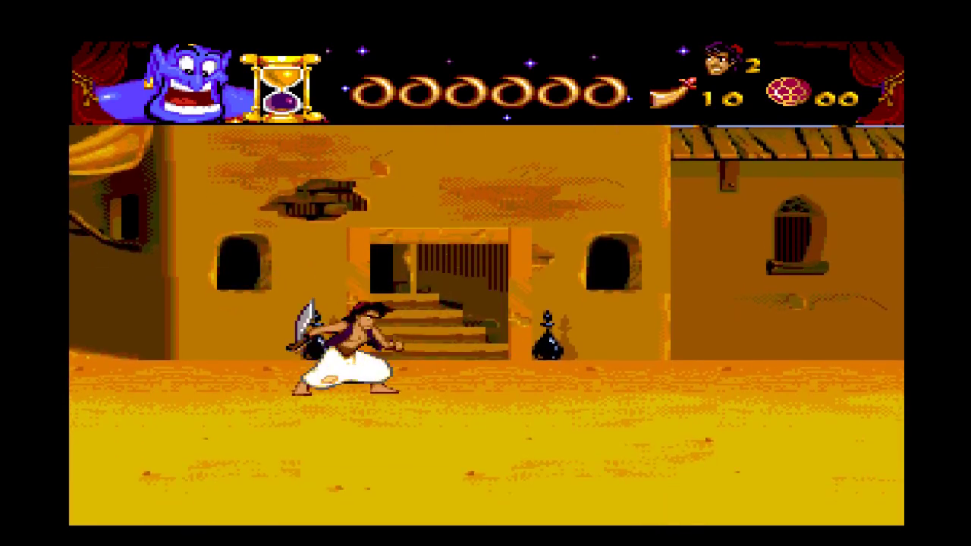
key("x")
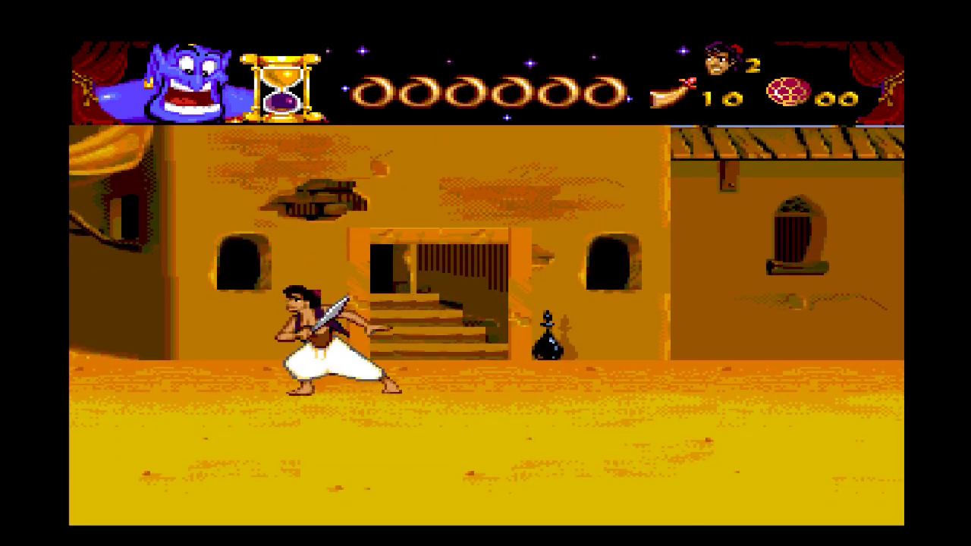
- Lower the computer's sound volume to below 18
key("XF86AudioLowerVolume")
key("XF86AudioLowerVolume")
key("XF86AudioLowerVolume")
key("XF86AudioLowerVolume")
key("XF86AudioLowerVolume")
key("XF86AudioLowerVolume")
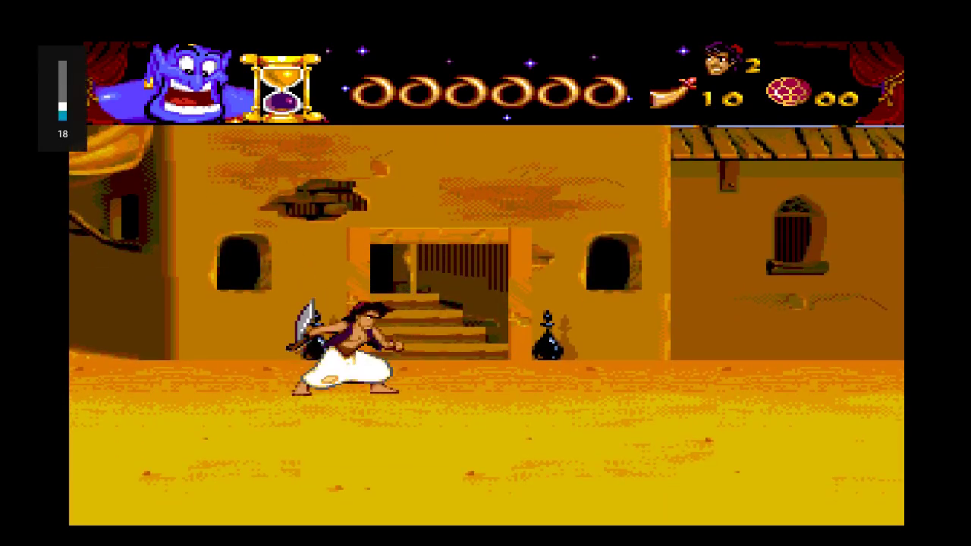
key("XF86AudioLowerVolume")
key("XF86AudioLowerVolume")
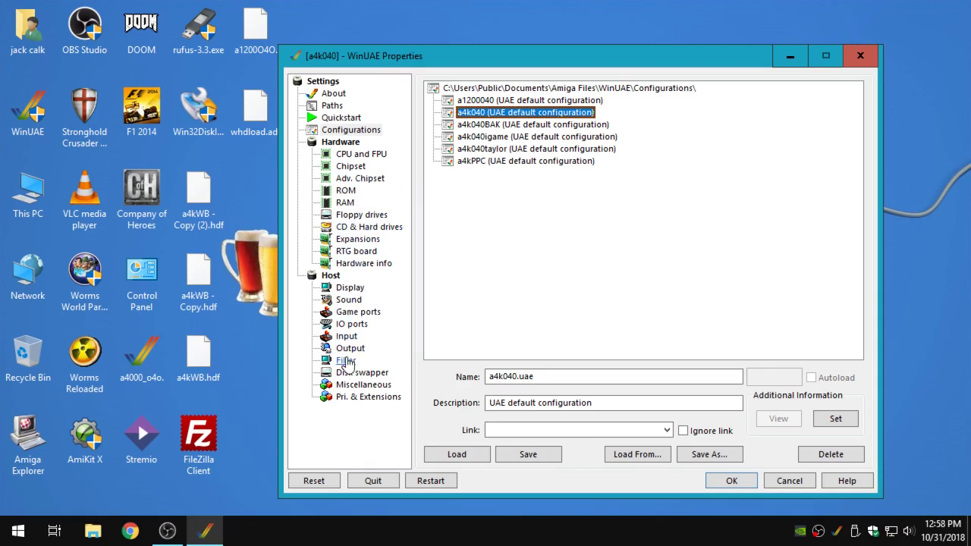
- Set the native display filter's scaling to Fullscreen (Max) and apply it to the running game
left_click(346, 361)
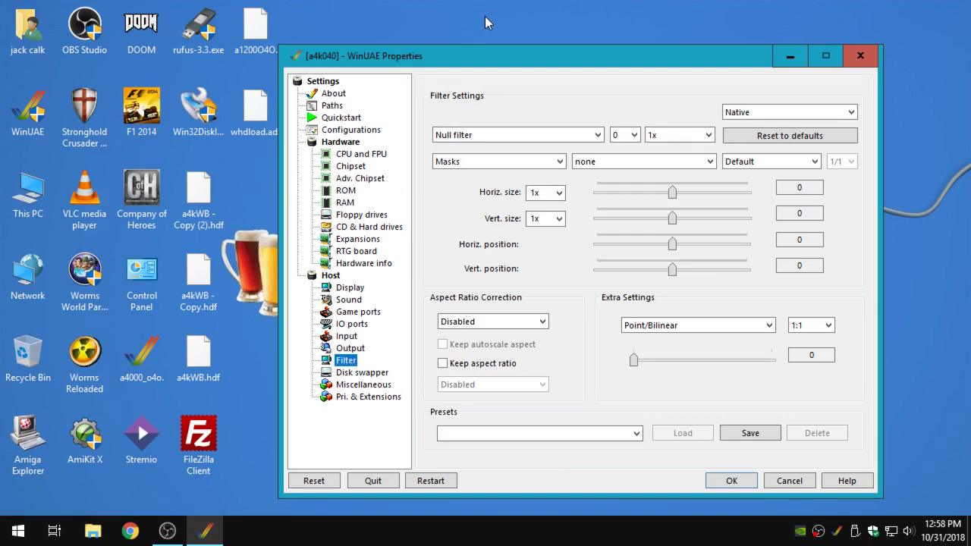
left_click_drag(506, 54, 469, 23)
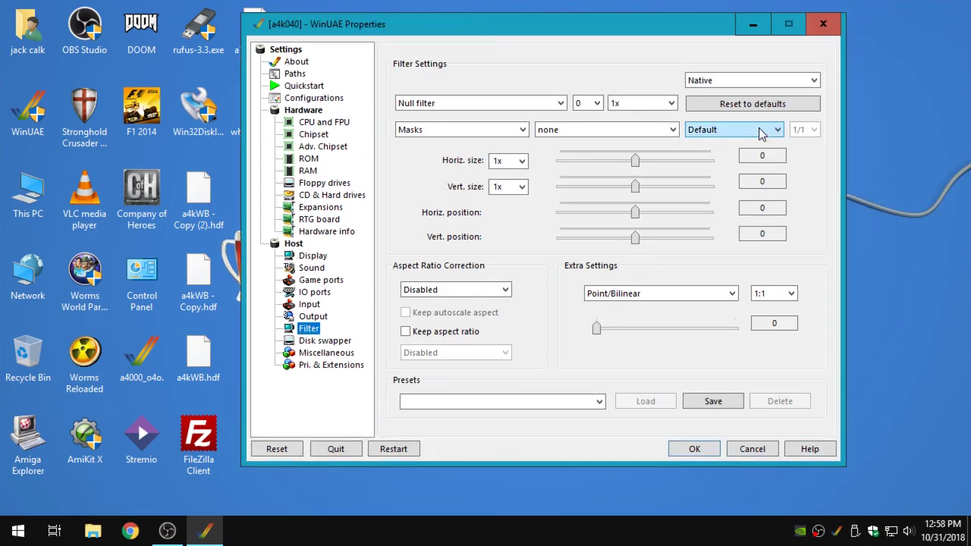
left_click(741, 133)
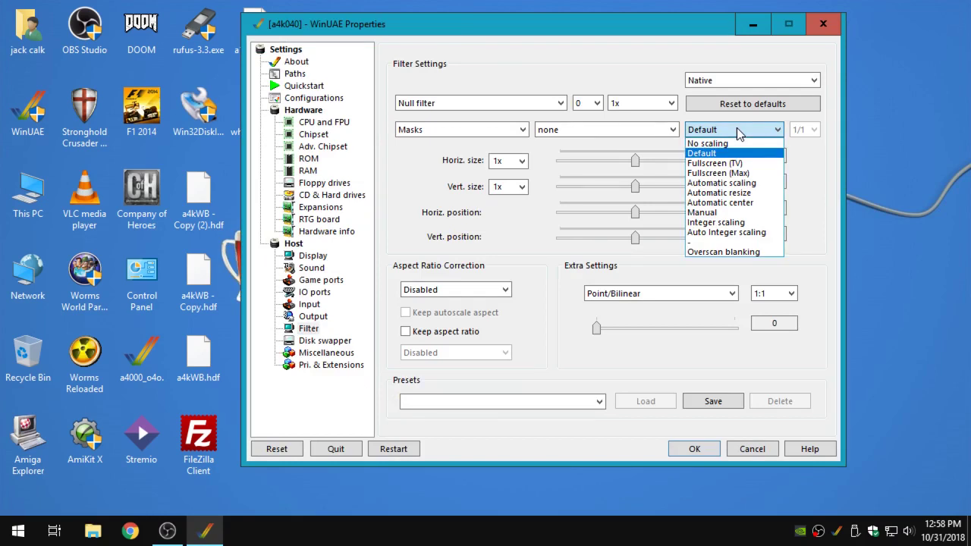
left_click(721, 176)
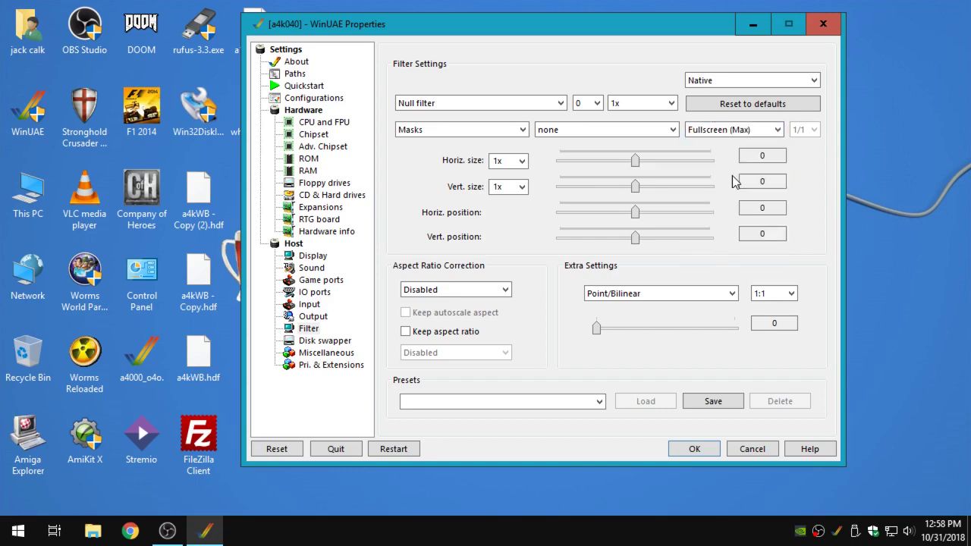
left_click(690, 449)
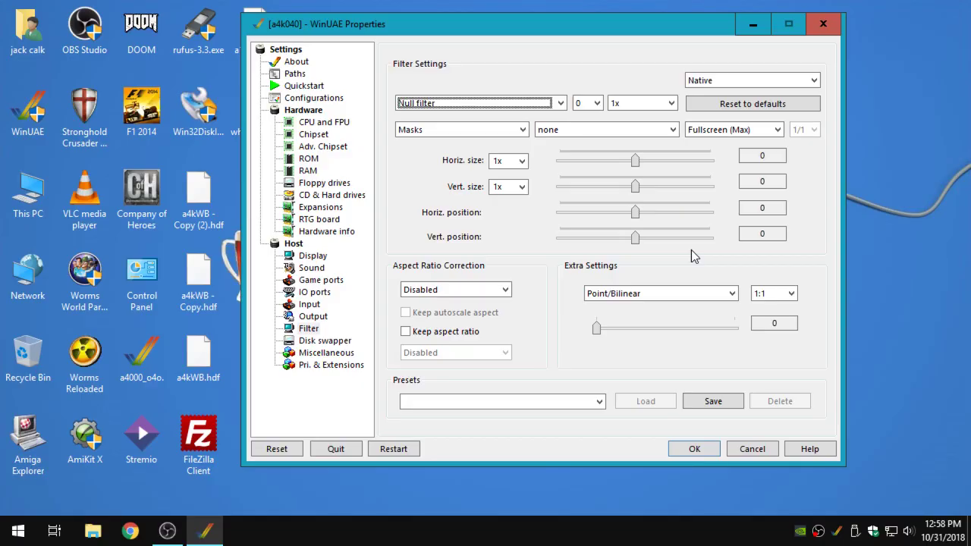
- Change the native filter's scaling mode to Automatic scaling and return to the game
left_click(756, 130)
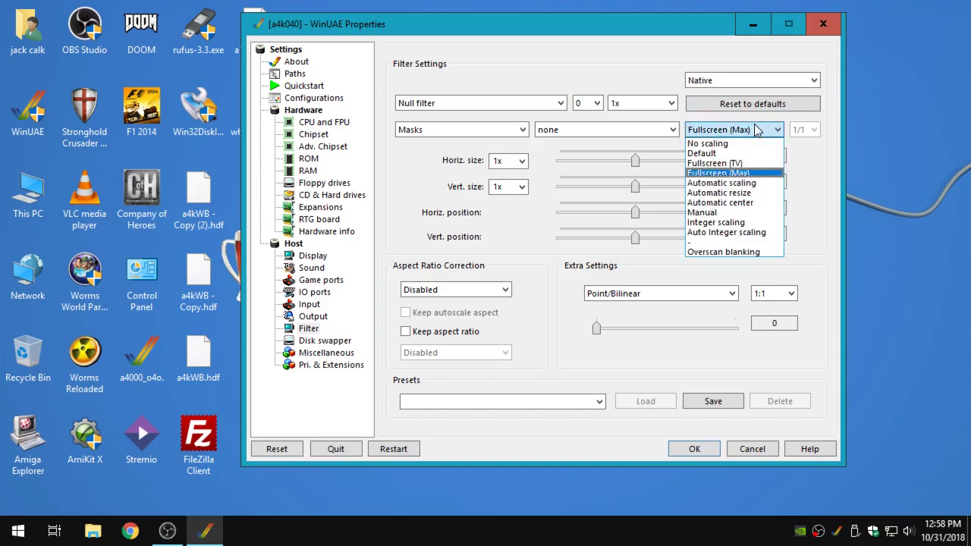
left_click(747, 183)
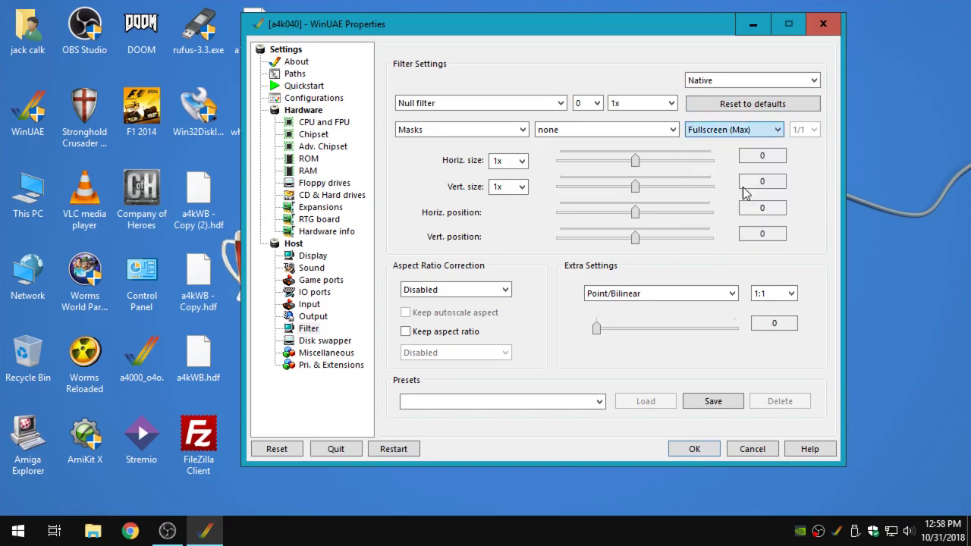
left_click(694, 450)
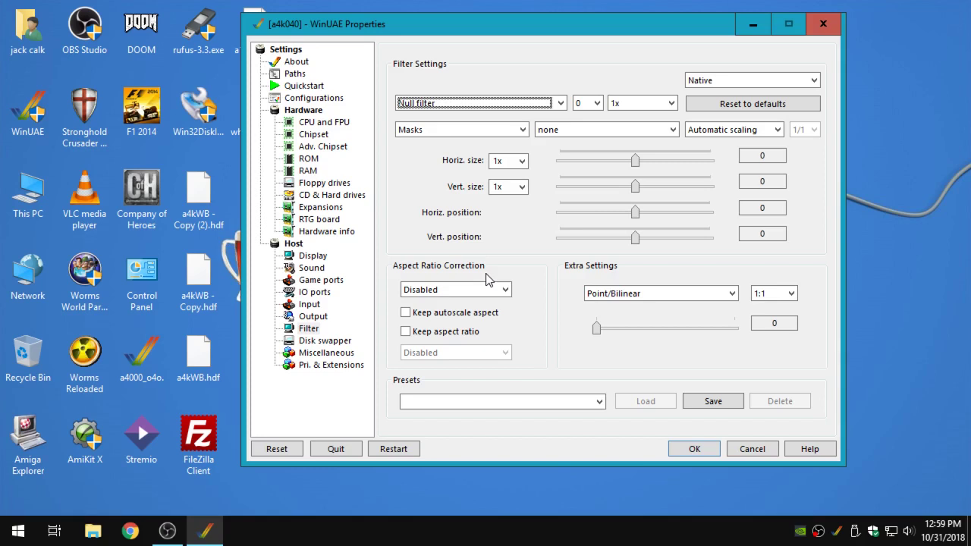
- Try the Scale2X filter on the native display and return to the game
left_click(542, 107)
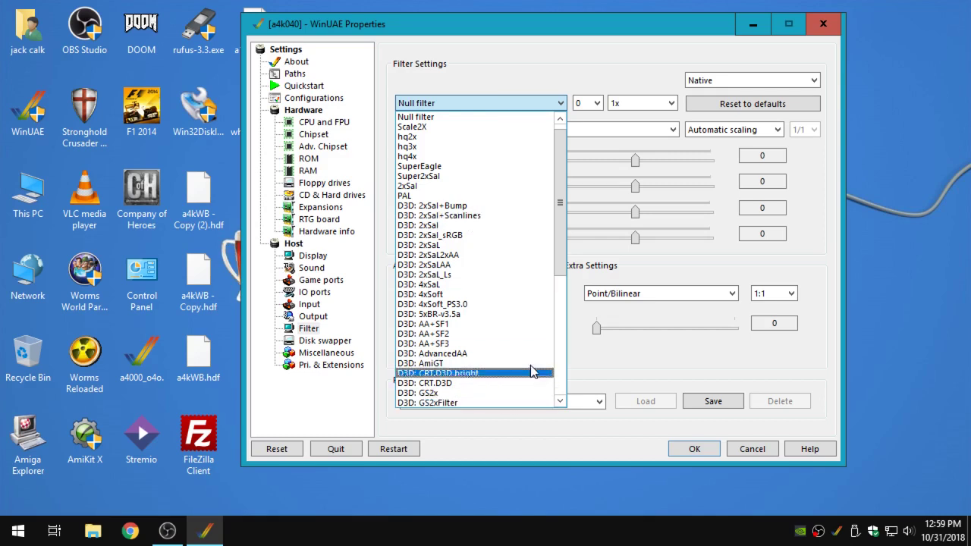
scroll(565, 372, "down", 8)
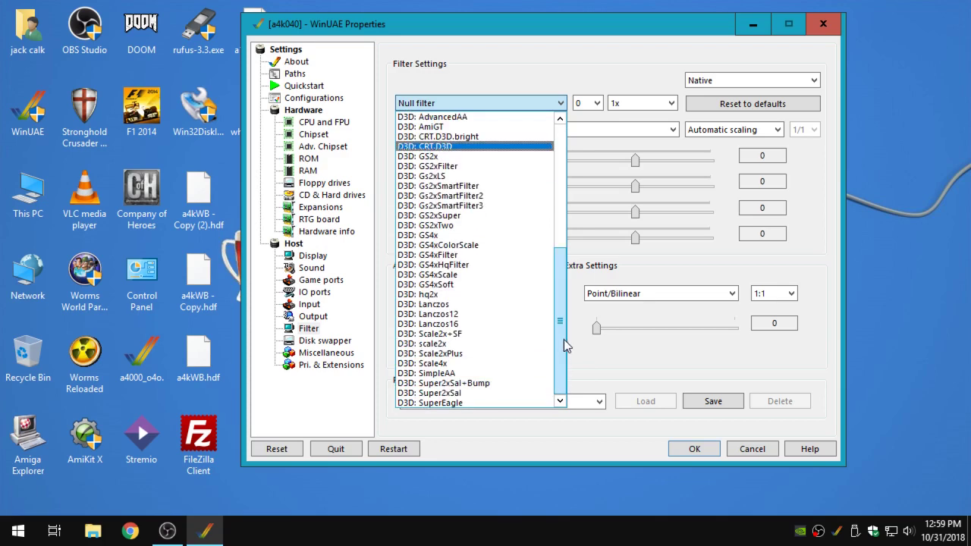
scroll(440, 148, "up", 8)
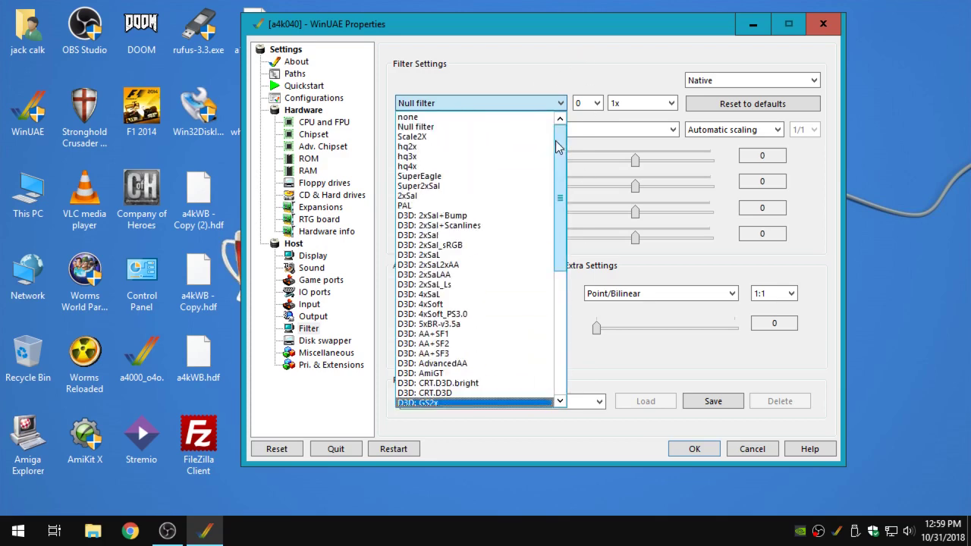
left_click(437, 136)
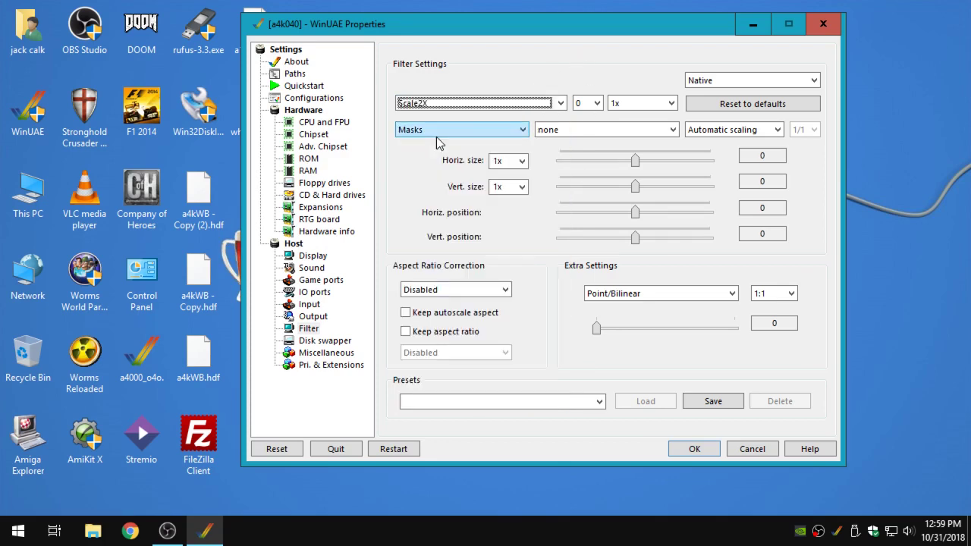
left_click(695, 449)
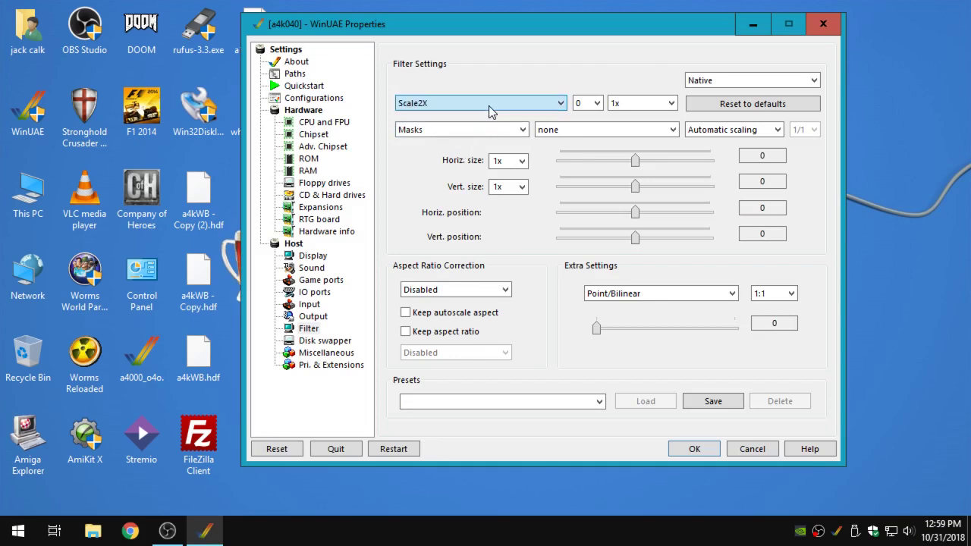
- Try the D3D: 2xSaLAA filter on the native display and return to the game
left_click(489, 106)
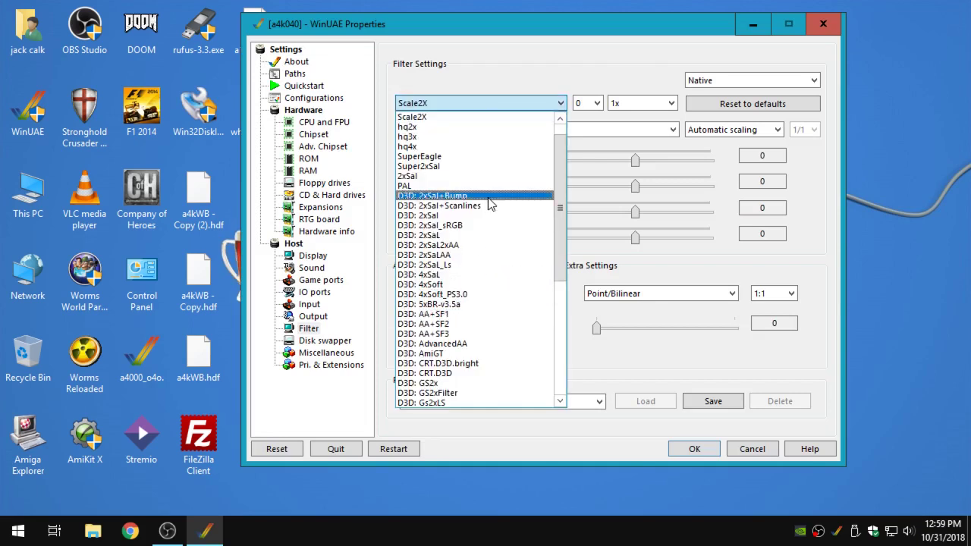
scroll(491, 318, "down", 4)
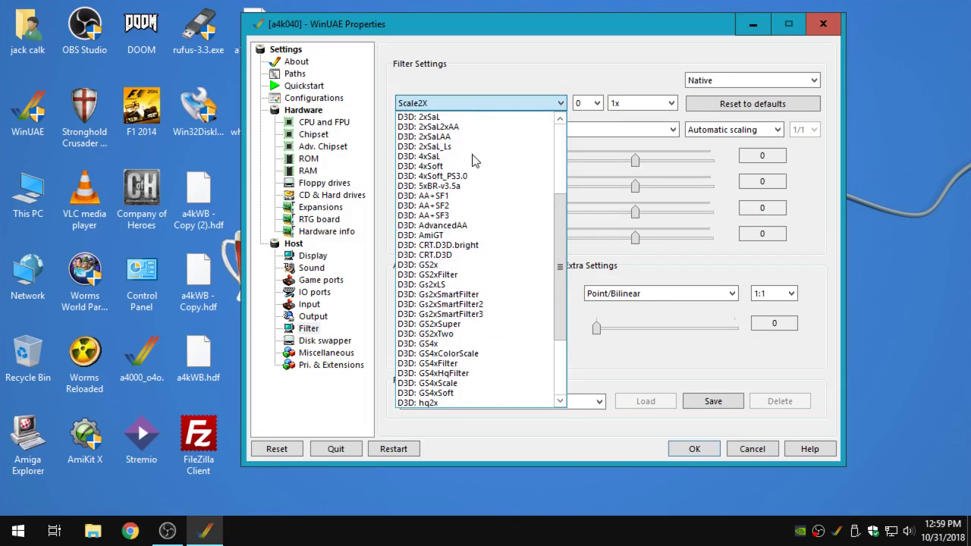
scroll(498, 307, "up", 3)
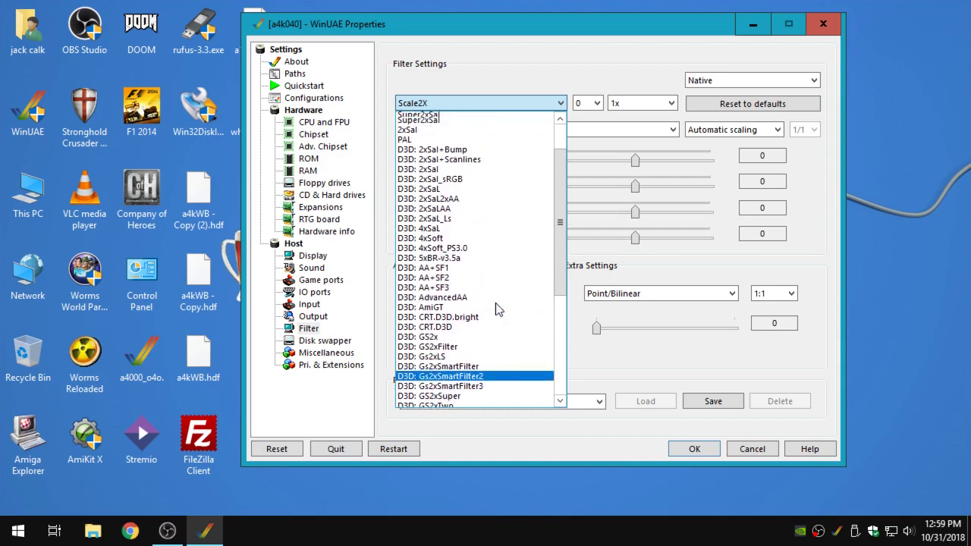
scroll(498, 308, "up", 1)
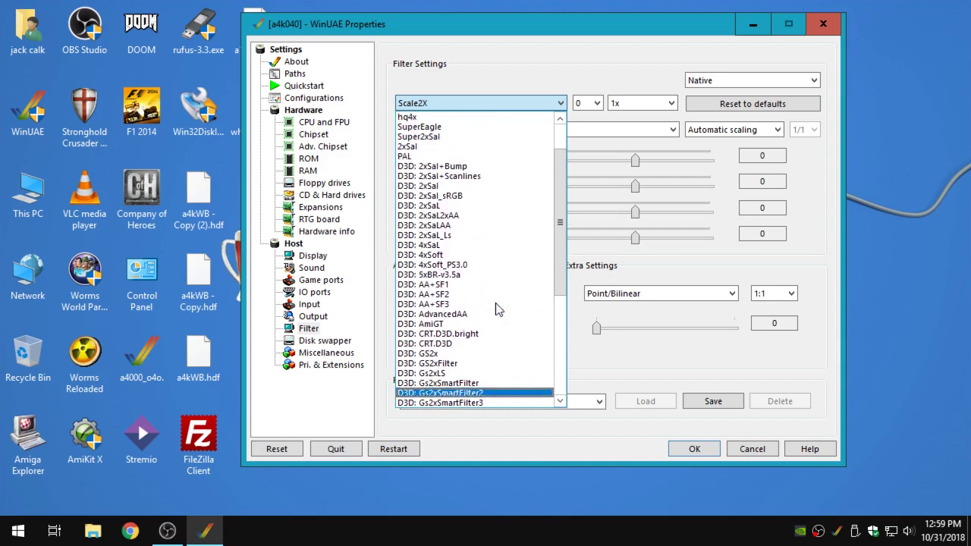
left_click(450, 232)
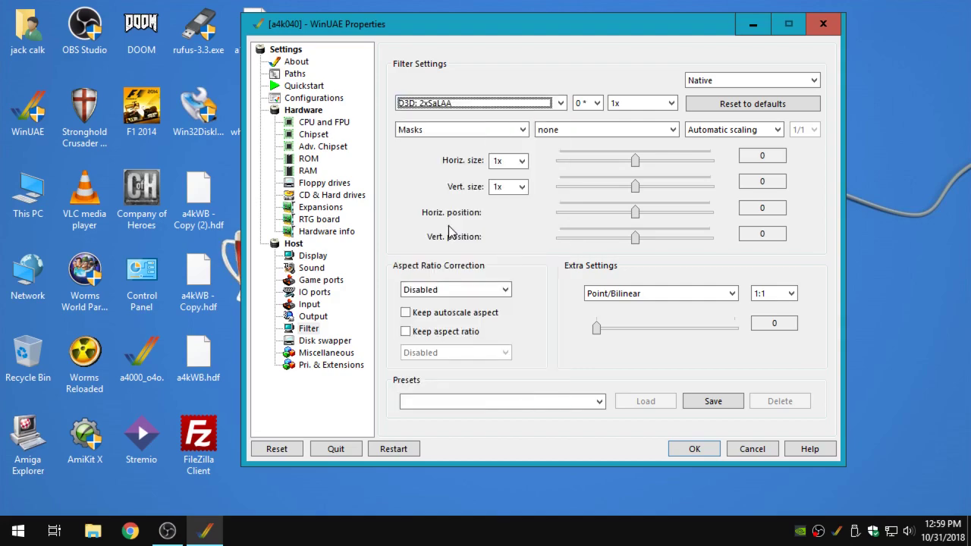
left_click(694, 449)
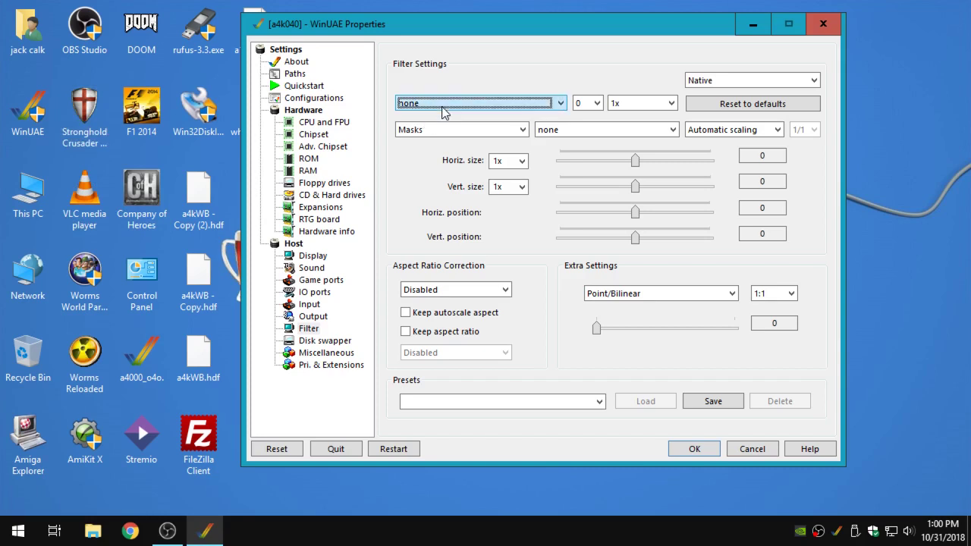
- Try the D3D: AA+SF2 filter on the native display and return to the game
left_click(478, 103)
scroll(493, 321, "down", 8)
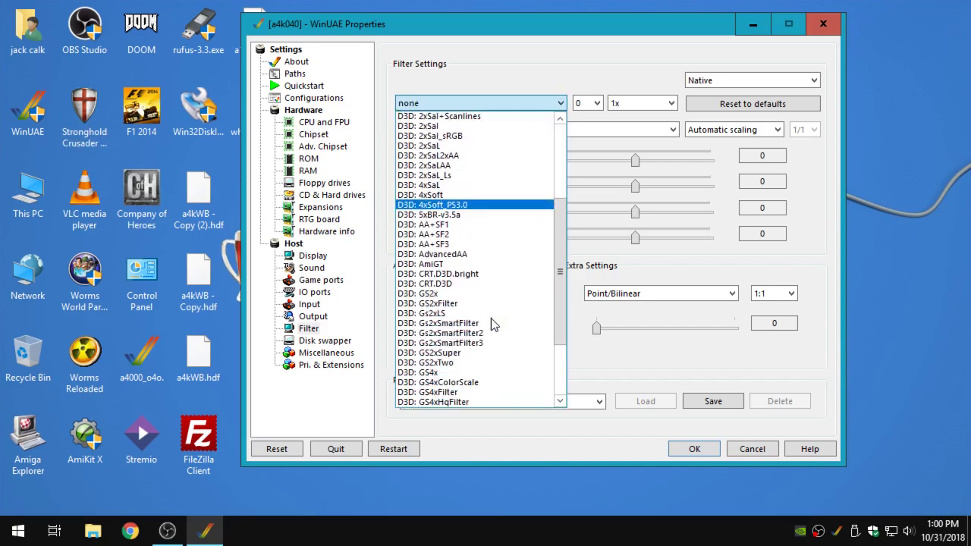
scroll(492, 325, "down", 1)
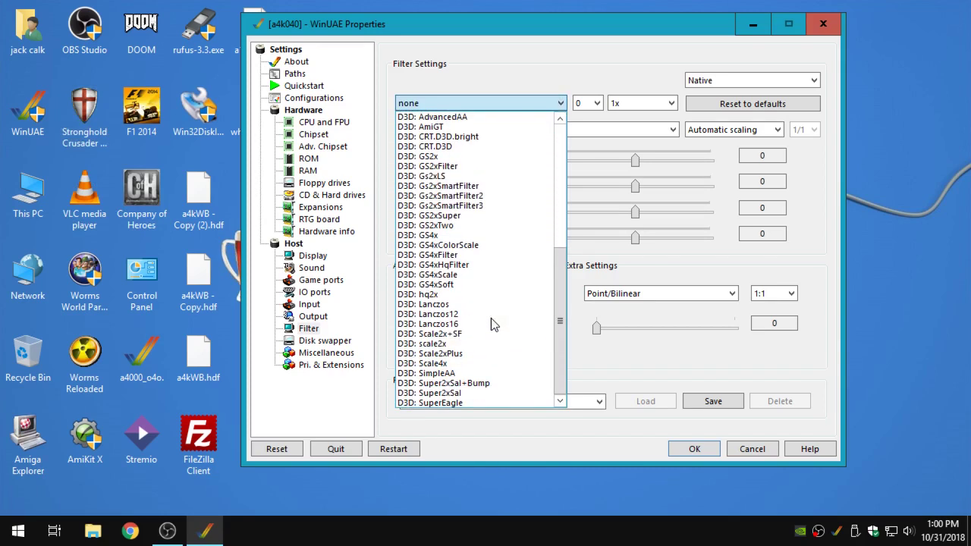
scroll(492, 325, "up", 4)
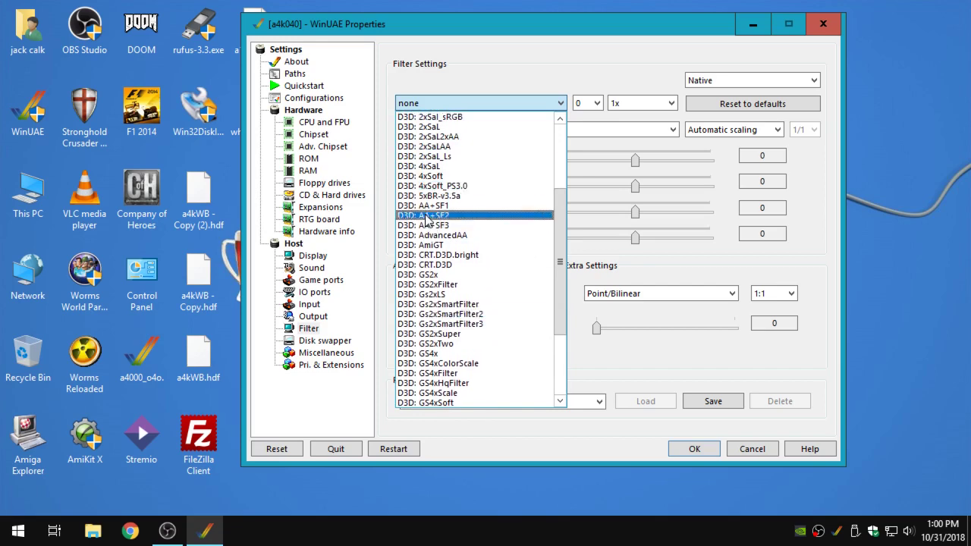
left_click(427, 220)
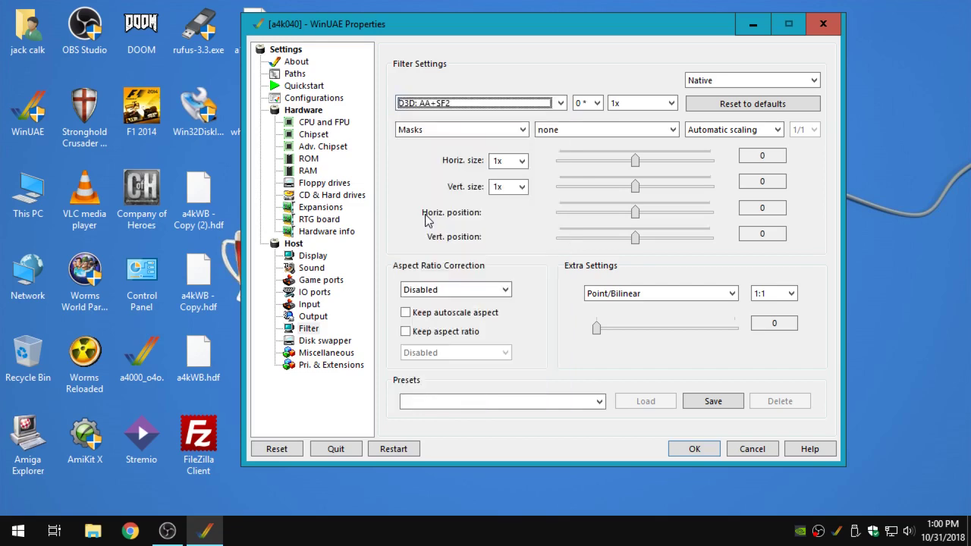
left_click(694, 449)
- Select the D3D: 4xSoft filter for the native display and resume Aladdin
left_click(472, 103)
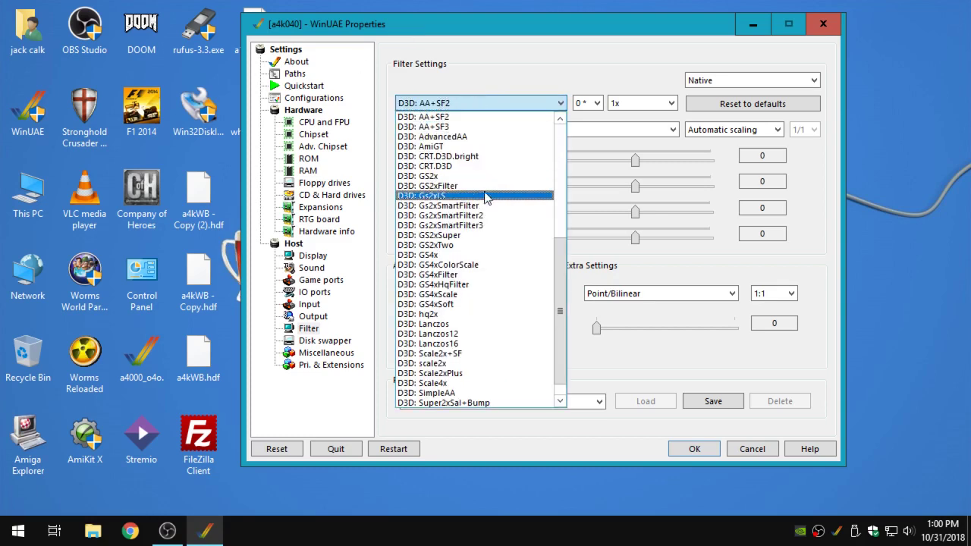
scroll(474, 213, "up", 3)
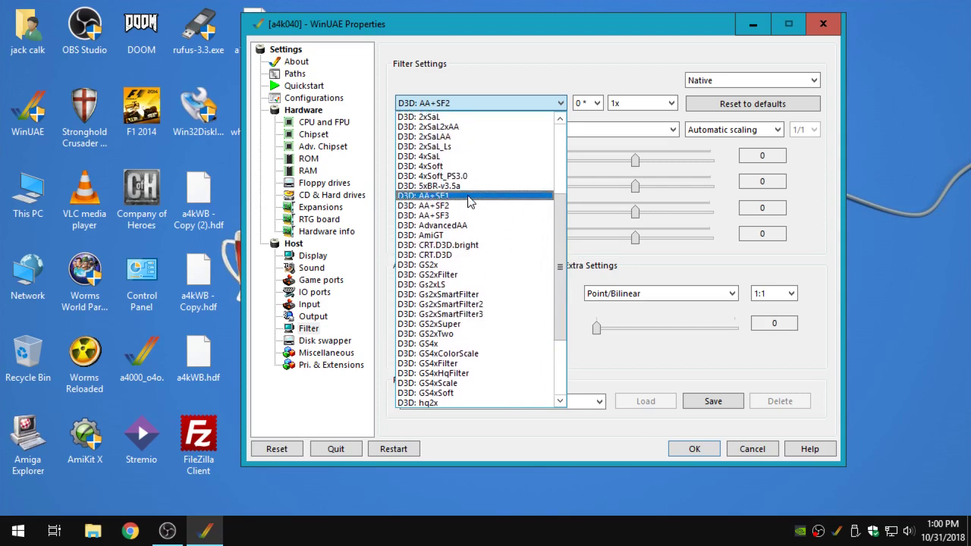
left_click(438, 166)
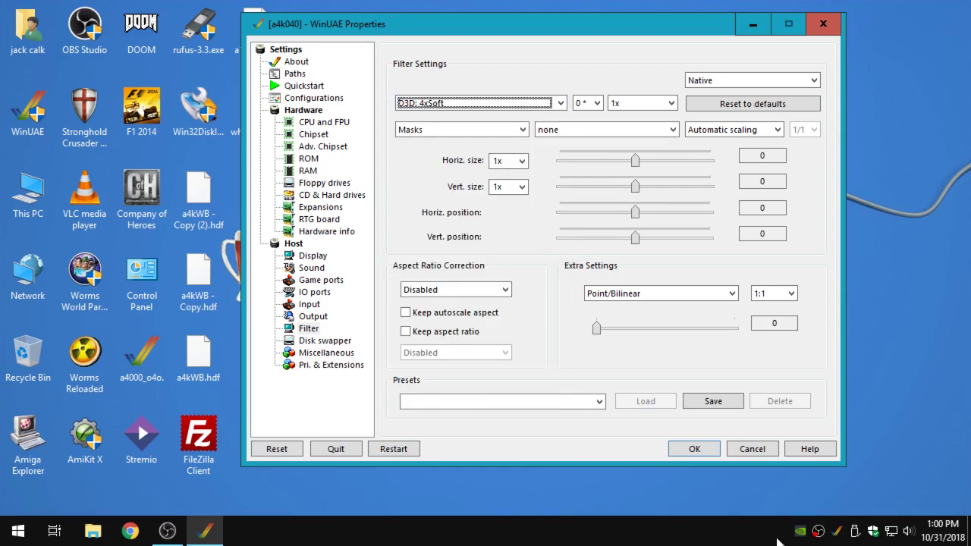
left_click(711, 453)
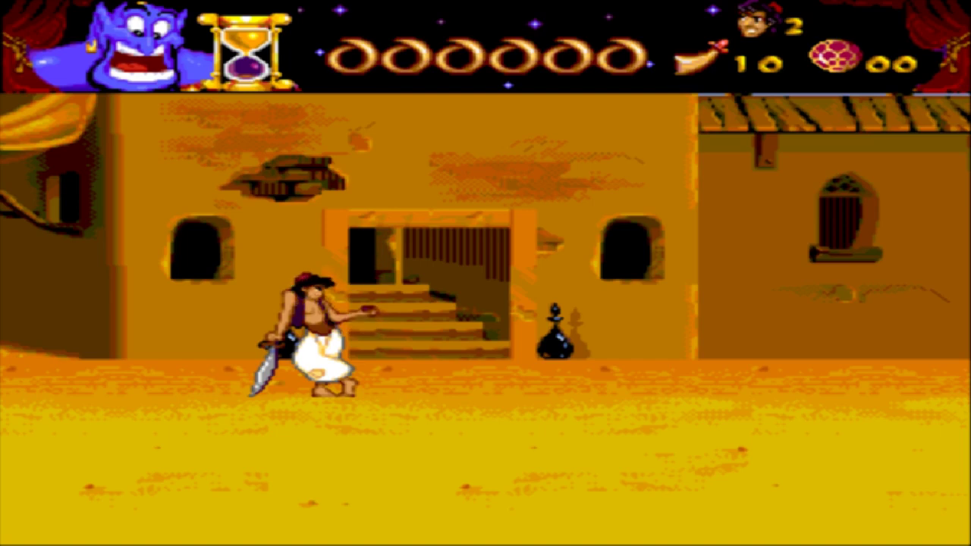
- Jump and run Aladdin forward along the street from the stairway house towards the first bed of hot coals
key("Up")
key("Right")
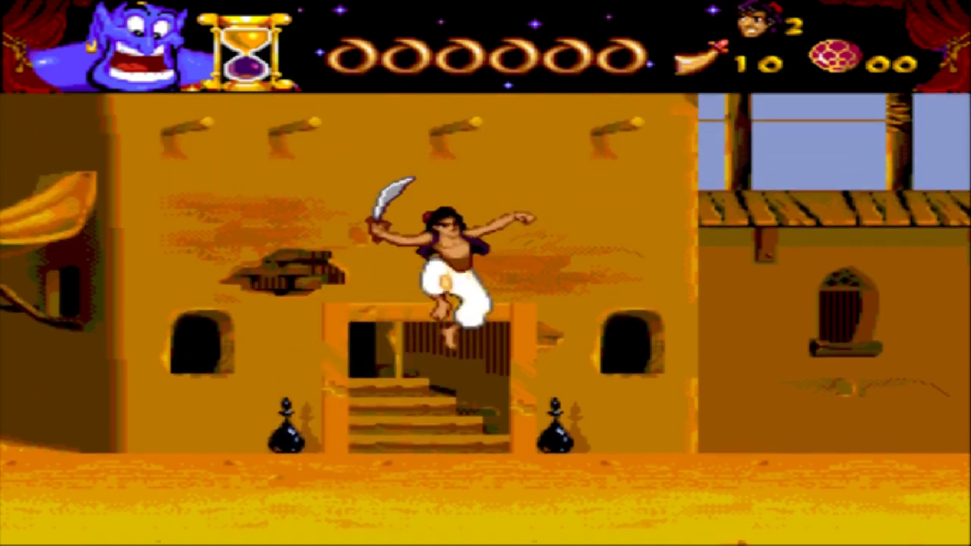
key("Up")
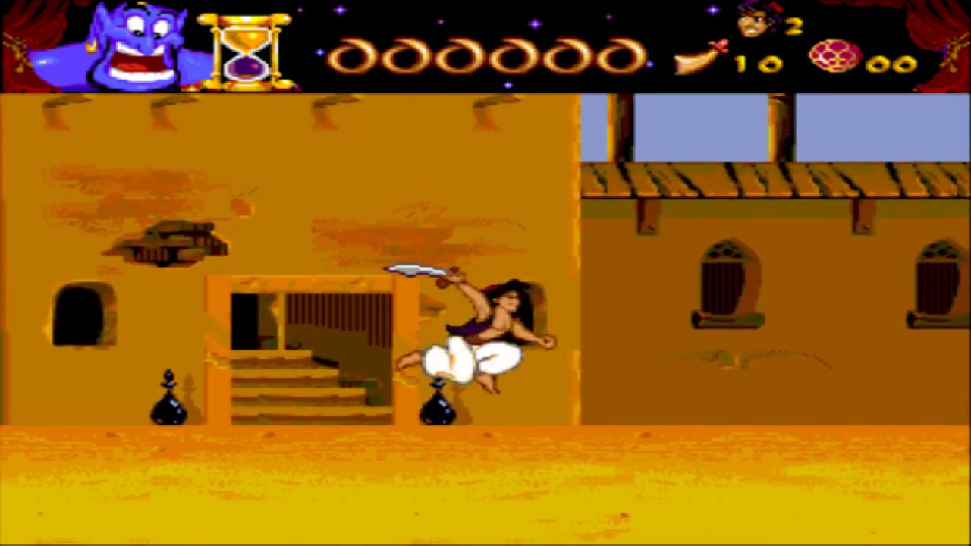
key("Right")
key("Right")
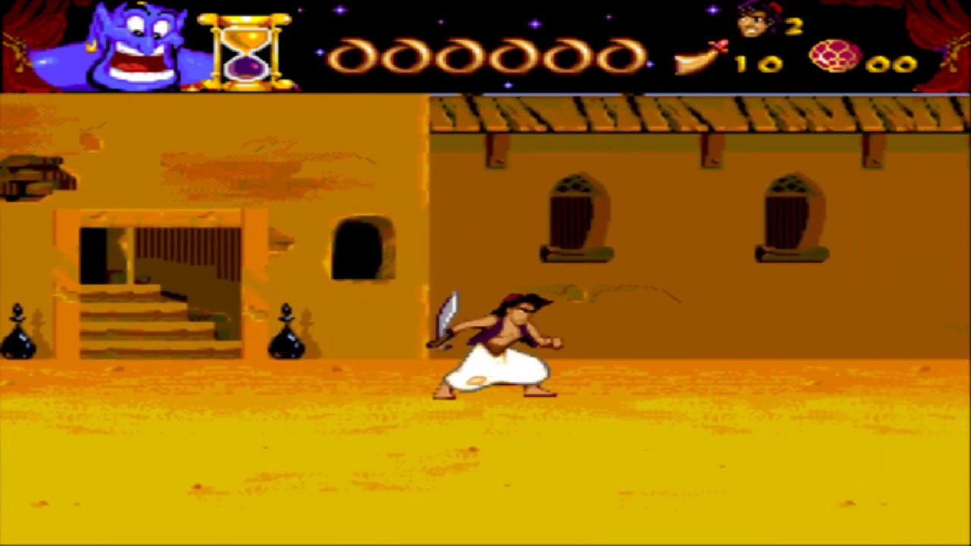
key("Up")
key("Right")
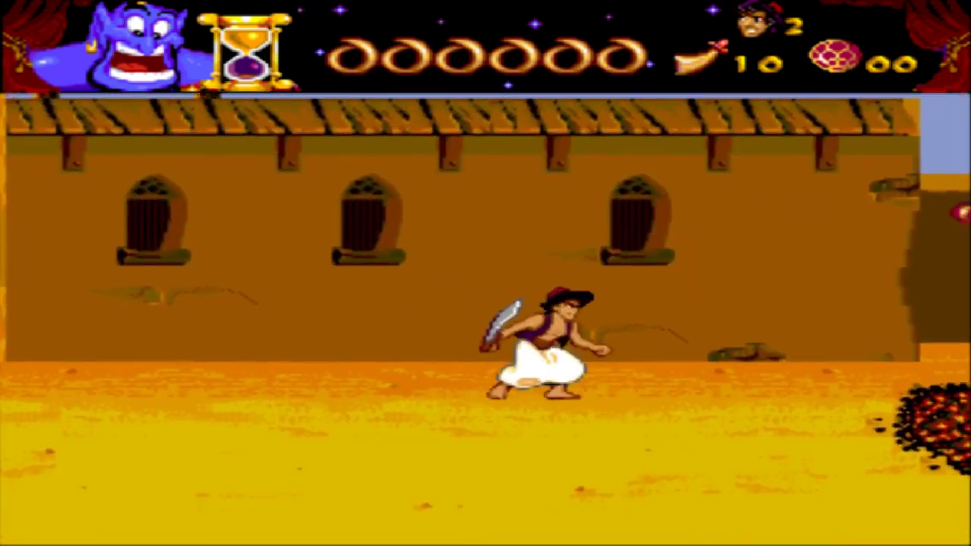
- Collect the apples above the first bed of hot coals and cross it to the market stall
key("Up")
key("space")
key("Right")
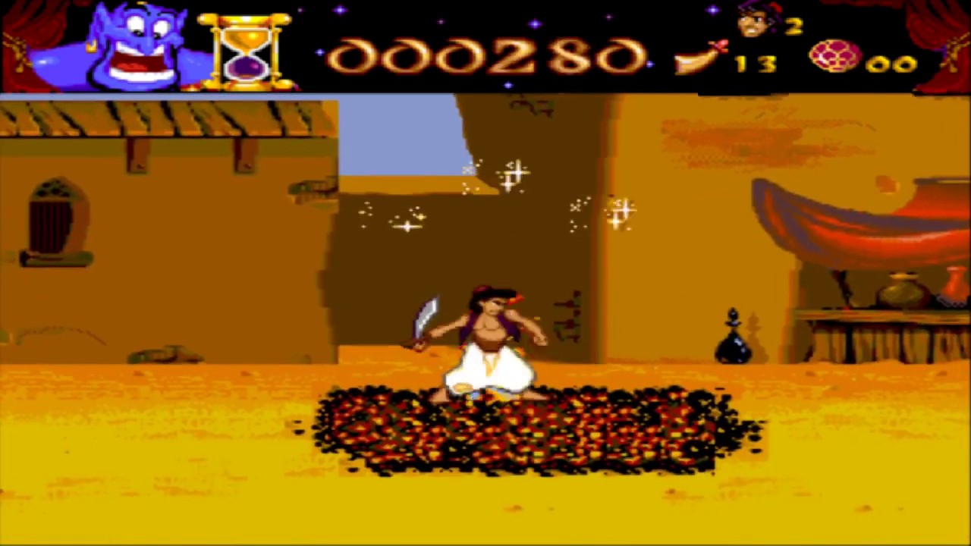
key("Up")
key("Down")
key("space")
key("Right")
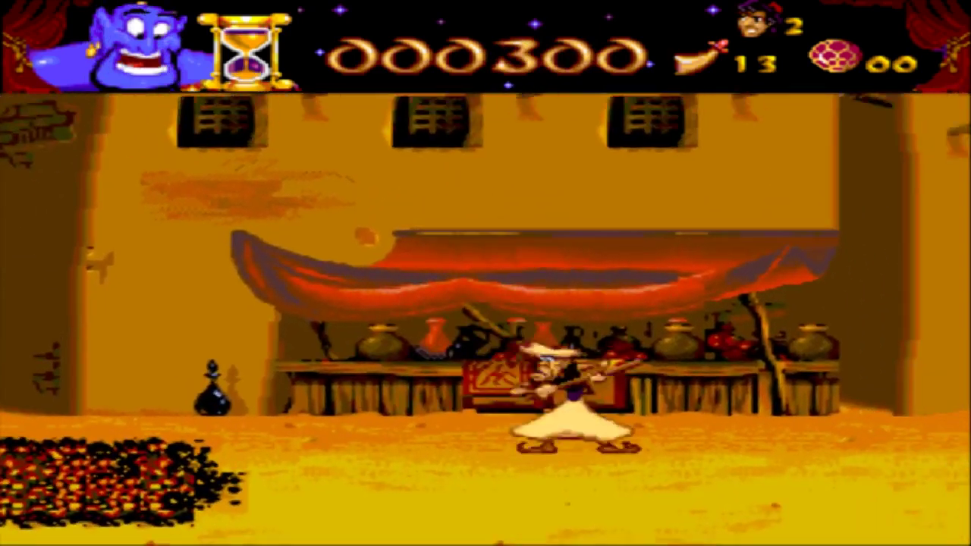
- Fight the swordsman at the market stall and advance Aladdin to the next bed of hot coals
key("Down")
key("space")
key("Down")
key("Up")
key("space")
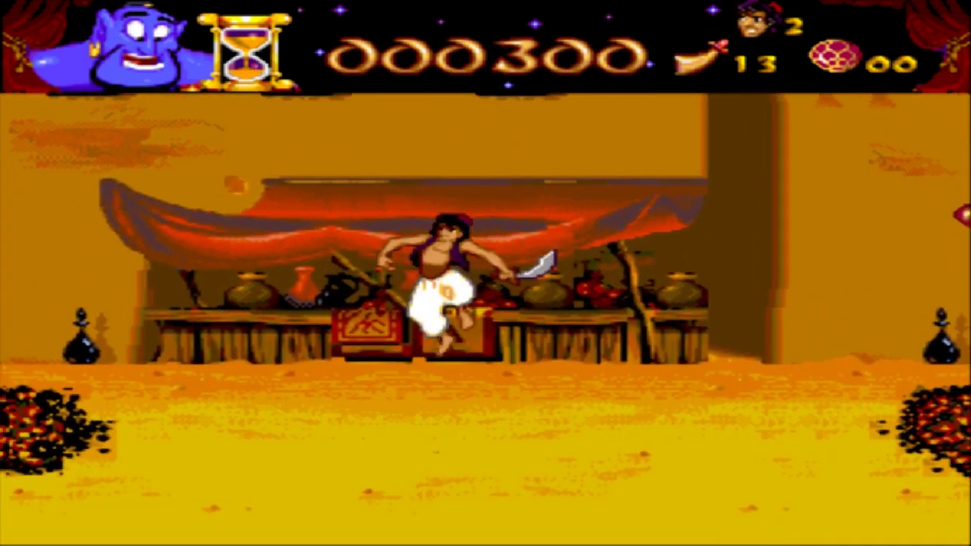
key("Left")
key("space")
key("Right")
key("space")
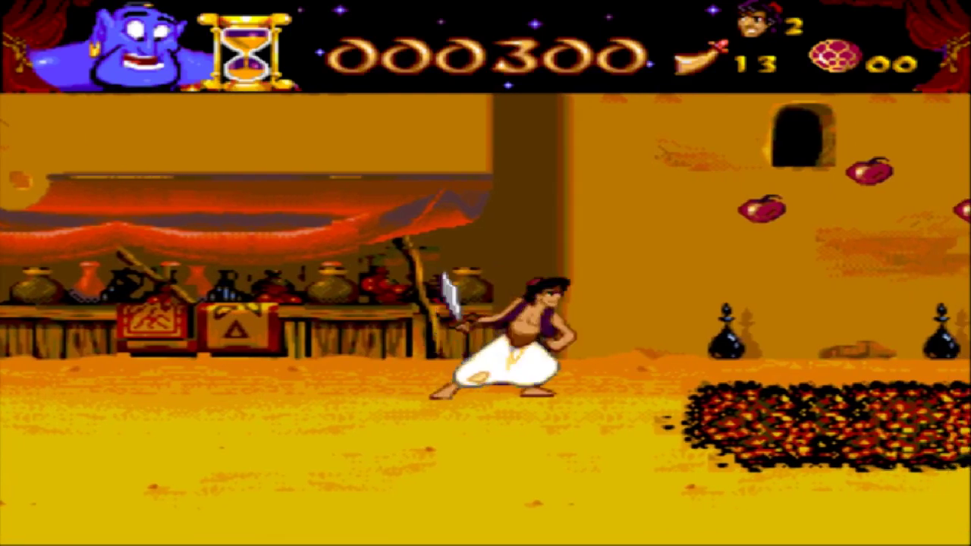
- Jump Aladdin across the bed of hot coals, collecting the apples above it, and strike the swordsman beside the wooden pole
key("Right")
key("Up")
key("space")
key("Left")
key("space")
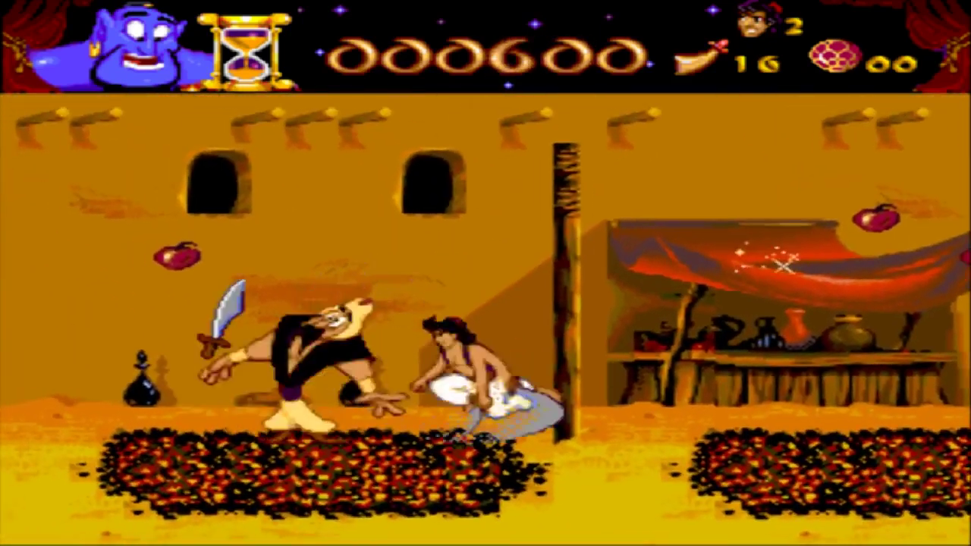
key("space")
- Leap past the wooden pole onto the next bed of hot coals, collecting an apple above the market stall
key("Right")
key("Up")
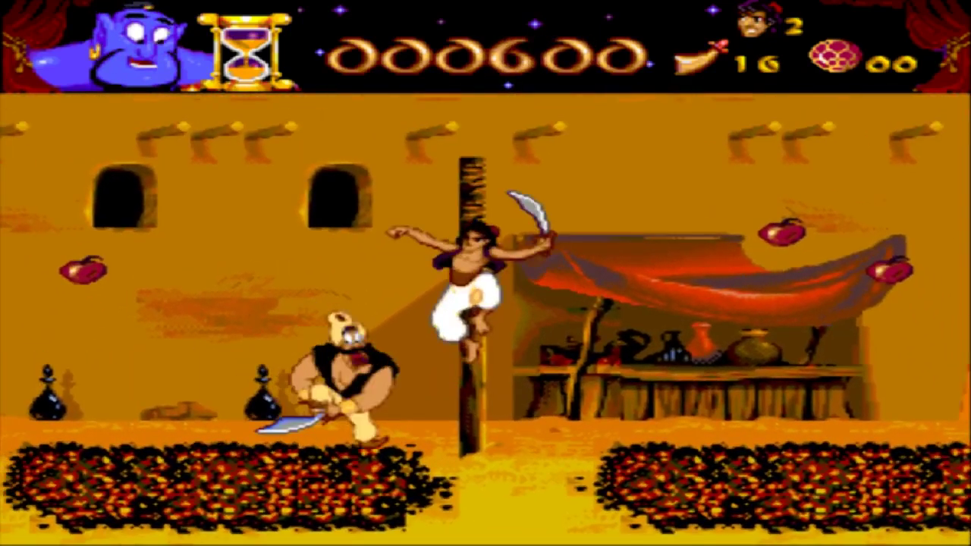
key("space")
key("Right")
key("Up")
key("space")
key("Right")
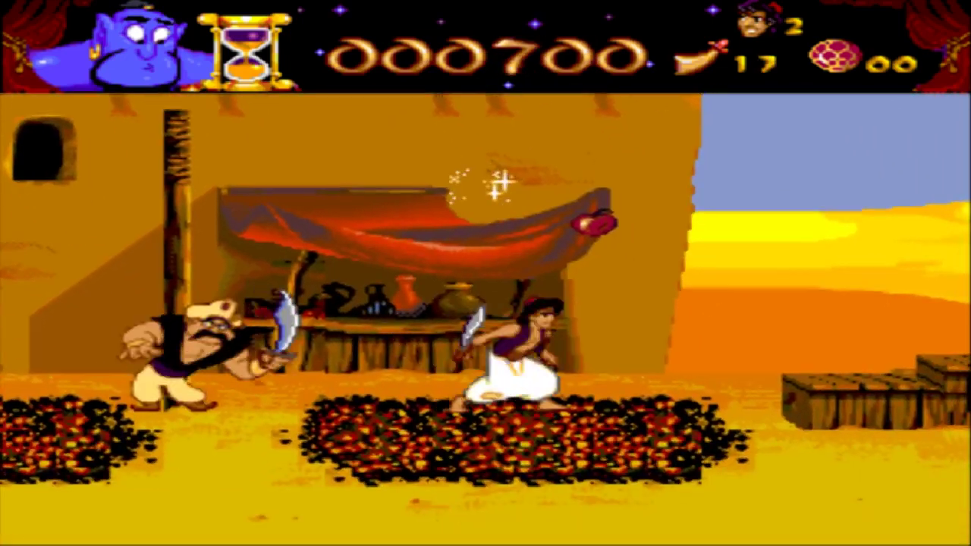
- Advance Aladdin onto the wooden steps and swing the sword at the knife juggler and the pursuing swordsman
key("space")
key("space")
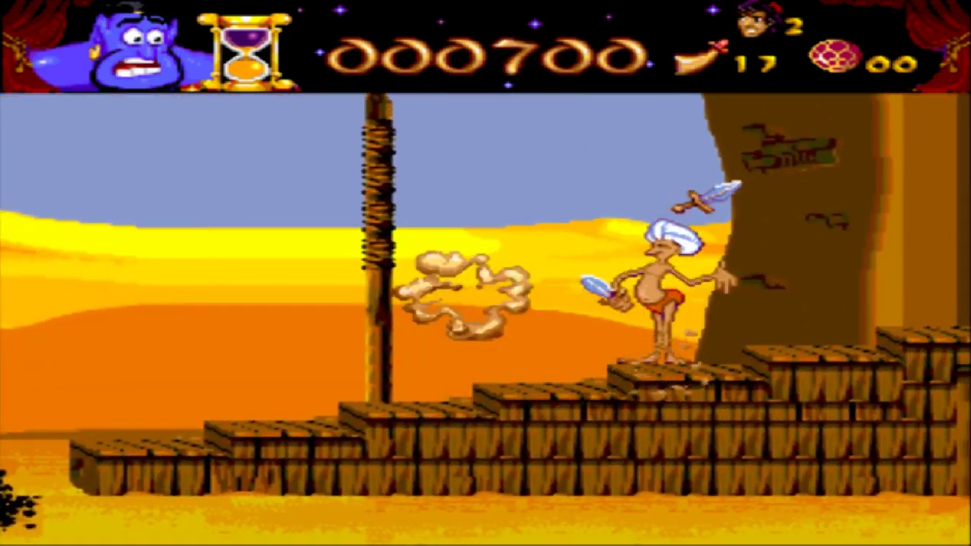
key("Right")
key("space")
key("space")
key("Left")
key("space")
key("space")
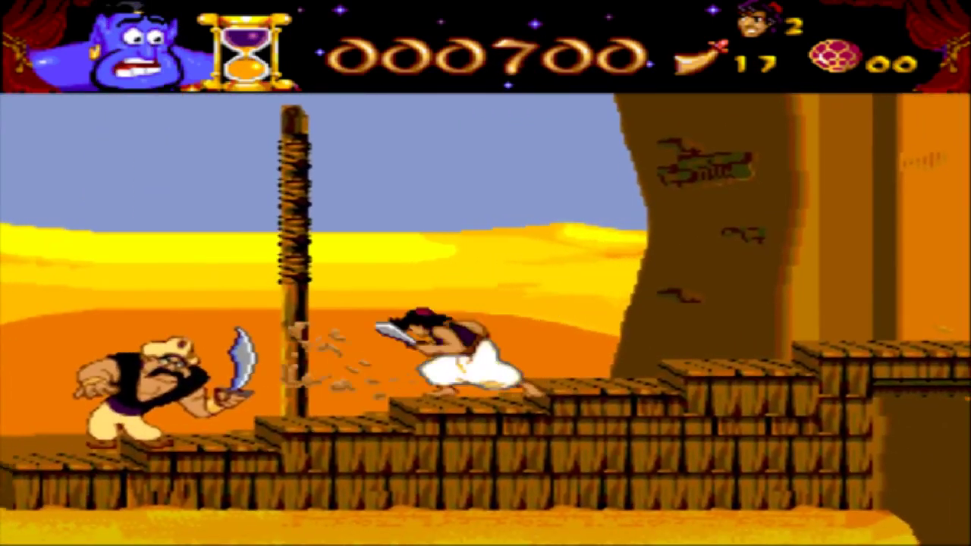
- Climb Aladdin up the wooden steps to the platform at their upper end, swinging the sword along the way
key("Right")
key("Up")
key("space")
key("Up")
key("space")
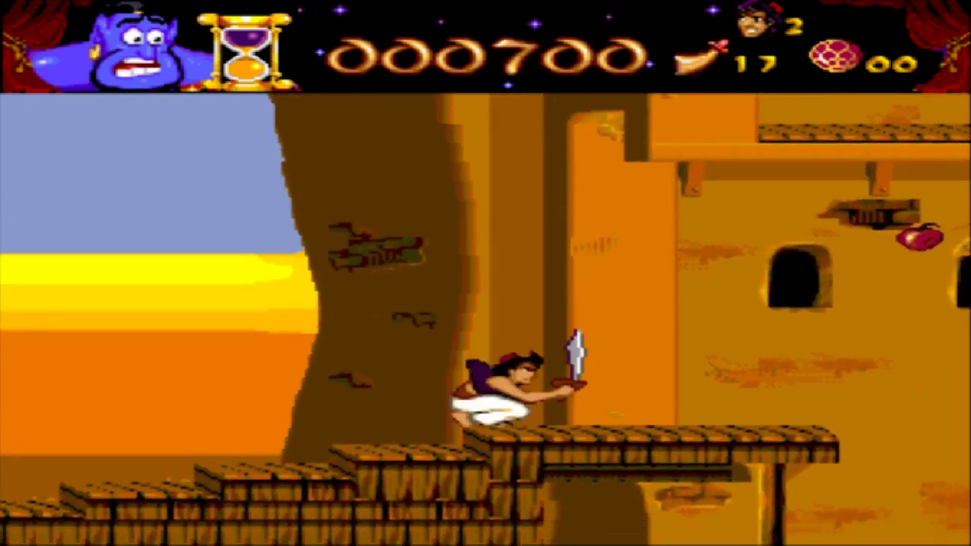
key("Left")
key("space")
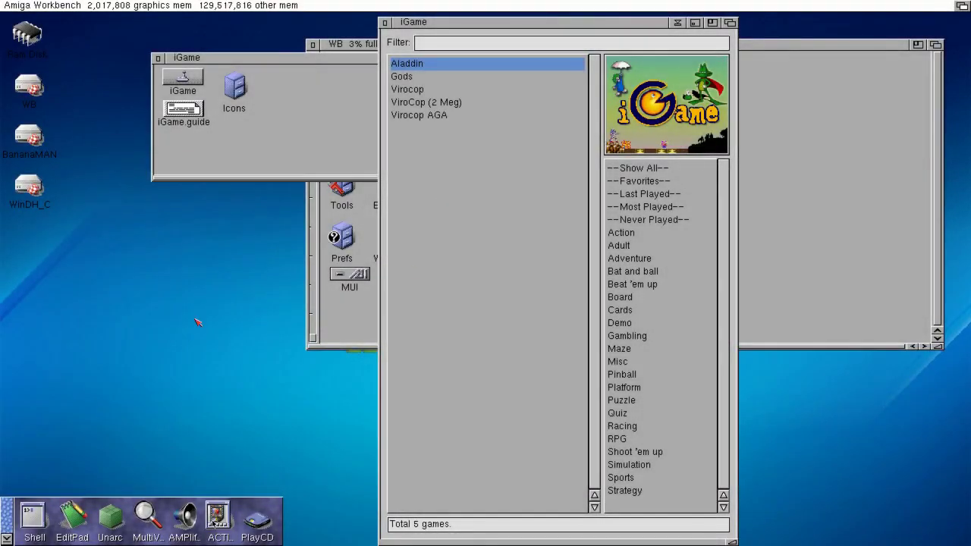
- Close the iGame drawer, the WB window and the iGame launcher to clear the Workbench desktop
left_click(157, 58)
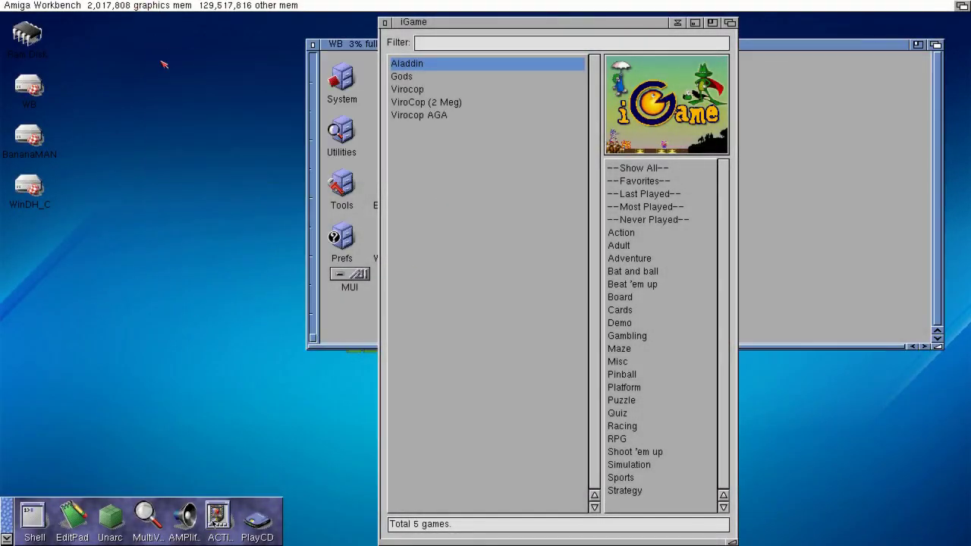
left_click(313, 44)
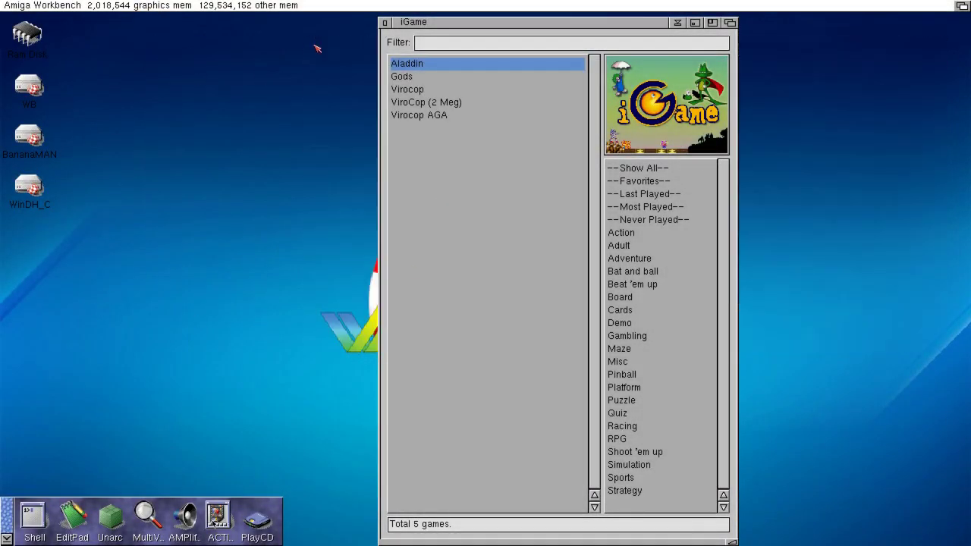
left_click(443, 29)
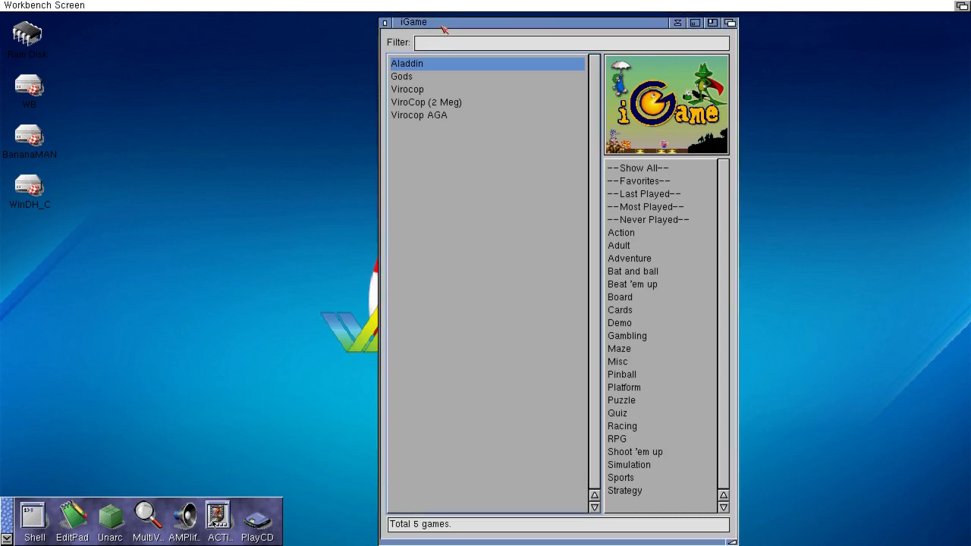
left_click_drag(443, 29, 448, 15)
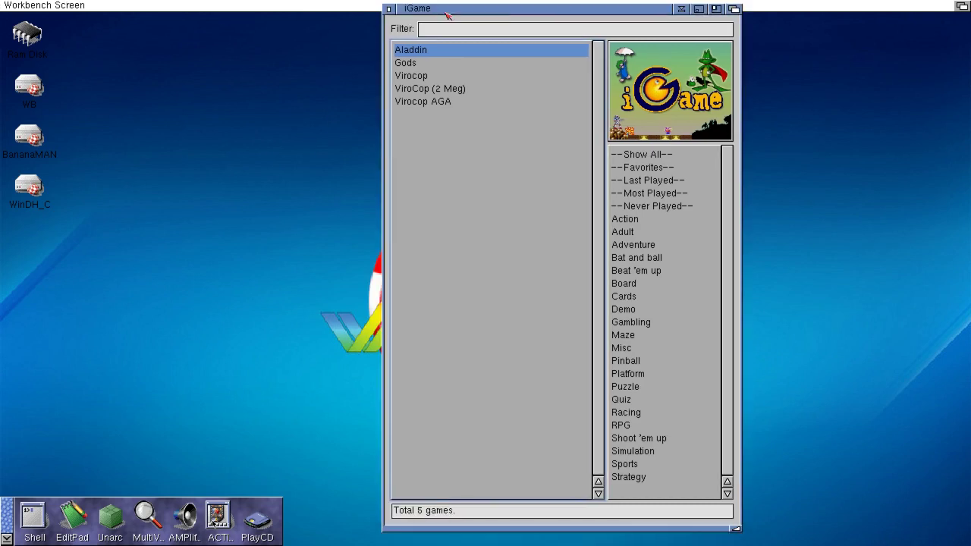
left_click(389, 9)
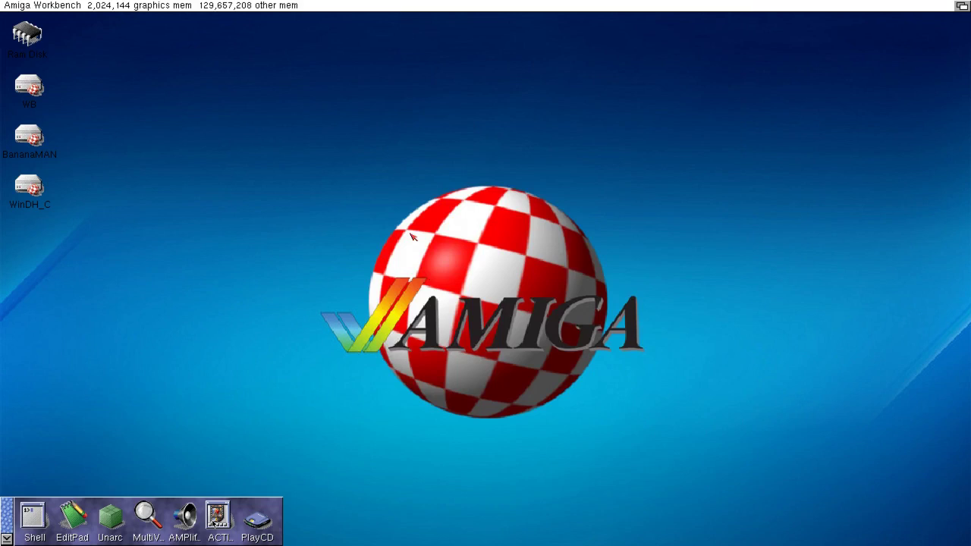